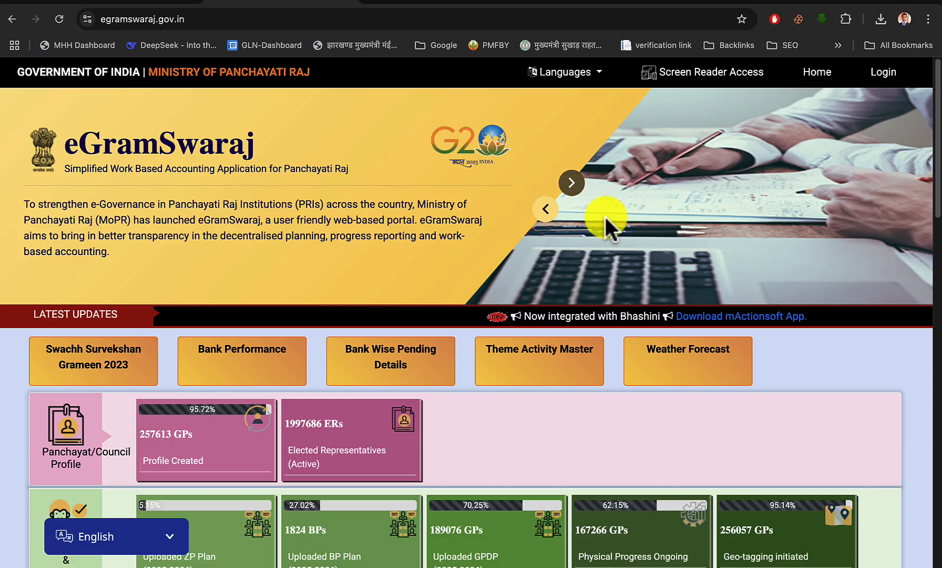
Switch to the Word document and go through the numbered list of repair and construction works
key("ctrl+Up")
left_click(567, 41)
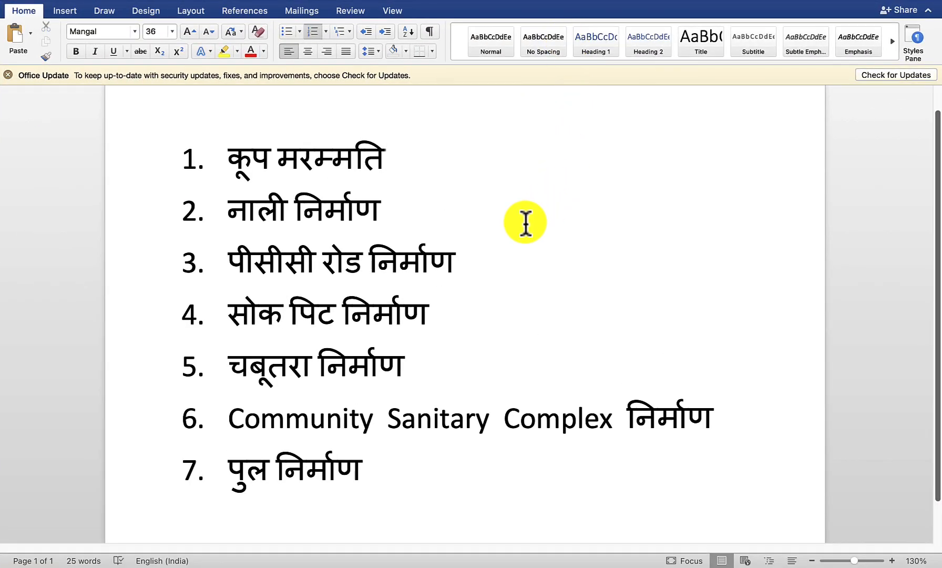
left_click(467, 209)
left_click(474, 268)
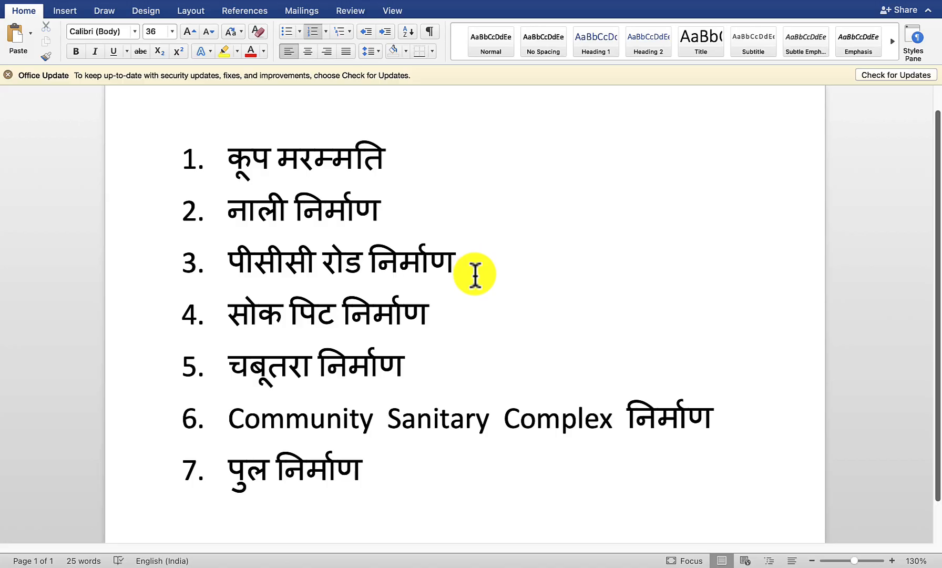
left_click(454, 311)
left_click(431, 364)
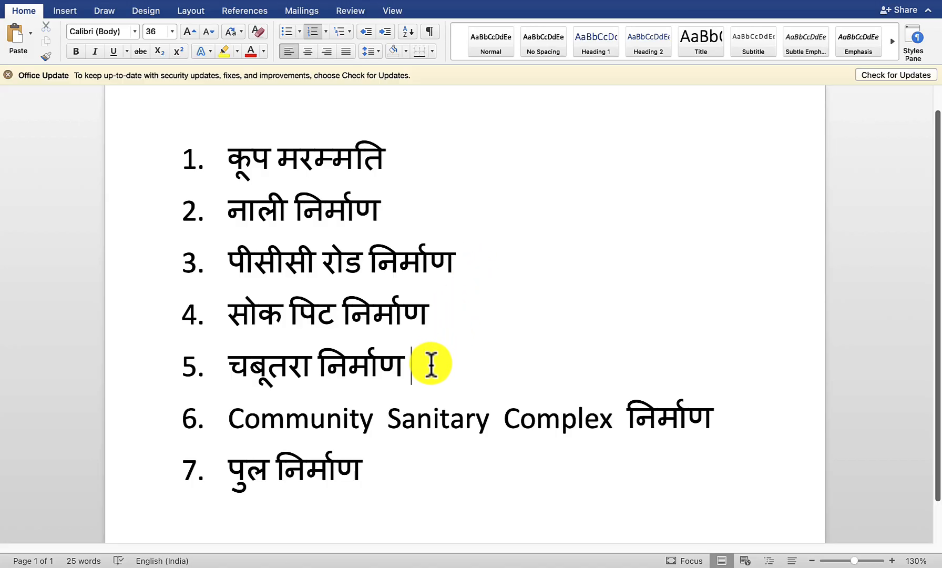
left_click(724, 418)
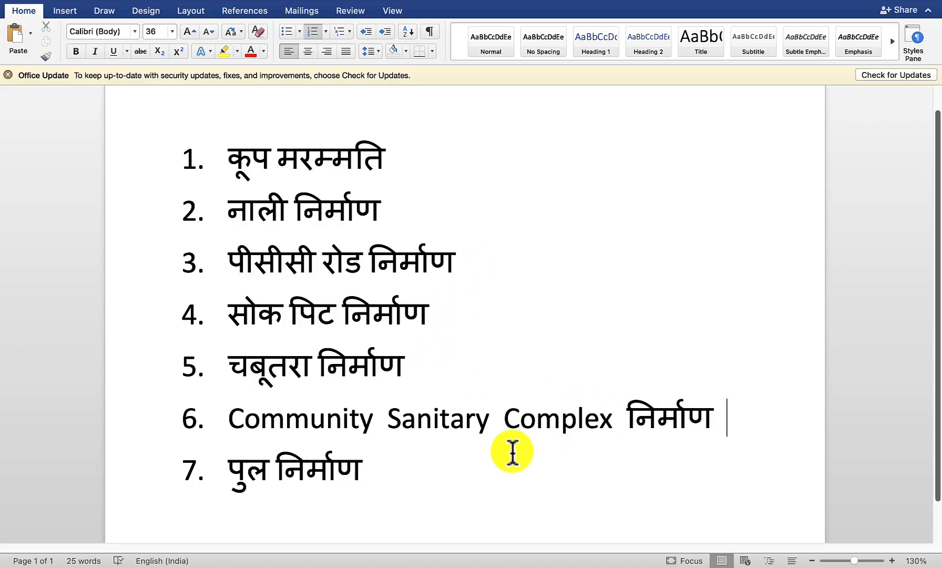
left_click(432, 468)
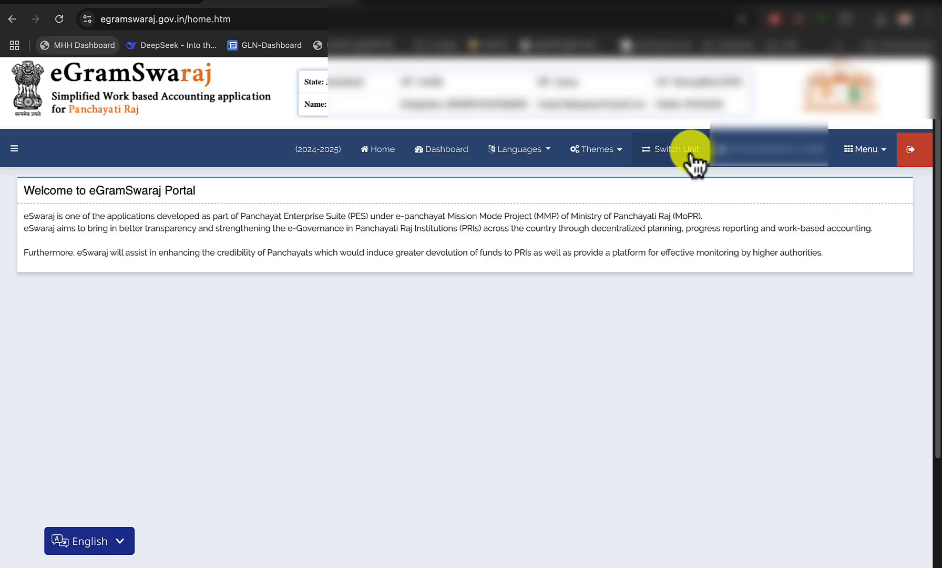
In the eGramSwaraj portal, switch the assigned unit's financial year to 2025-2026 and submit the change
left_click(690, 149)
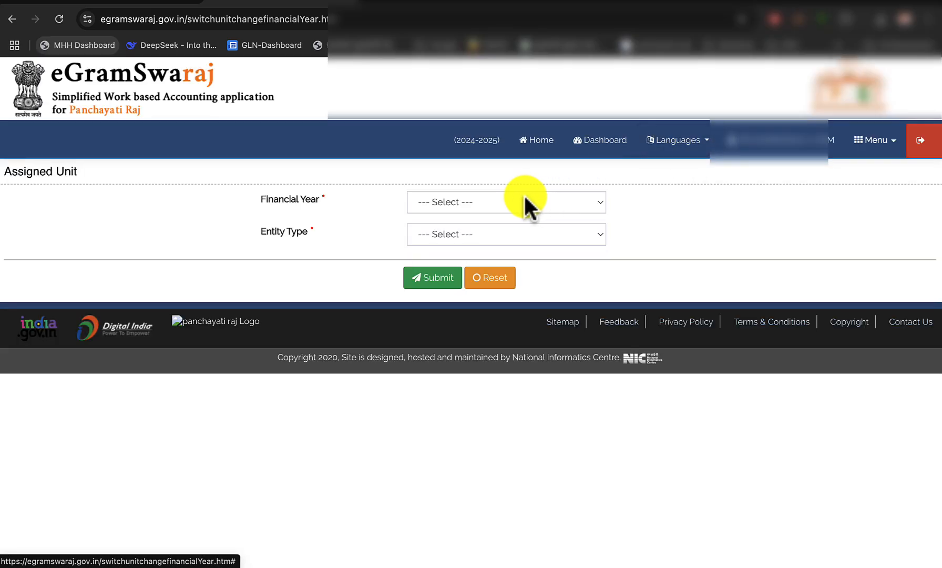
left_click(514, 202)
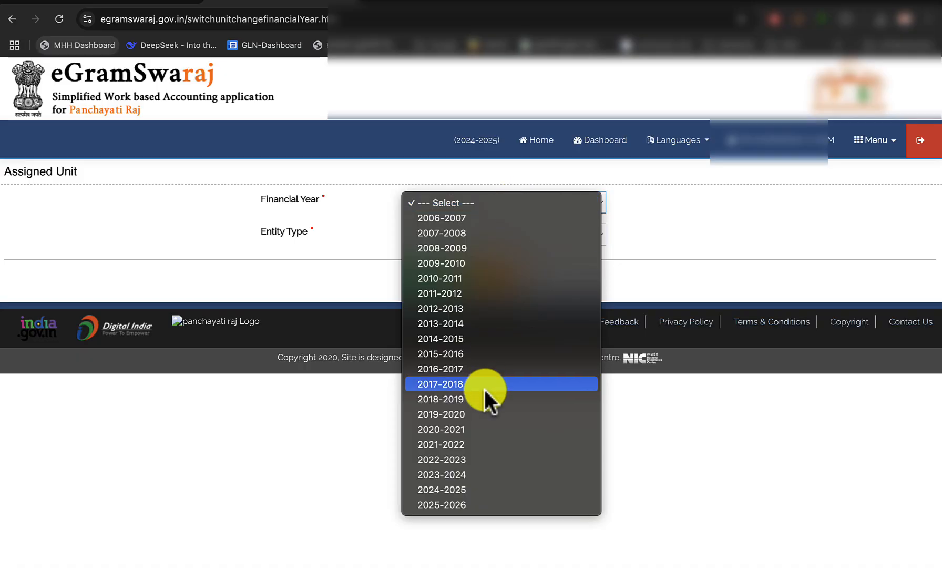
left_click(444, 504)
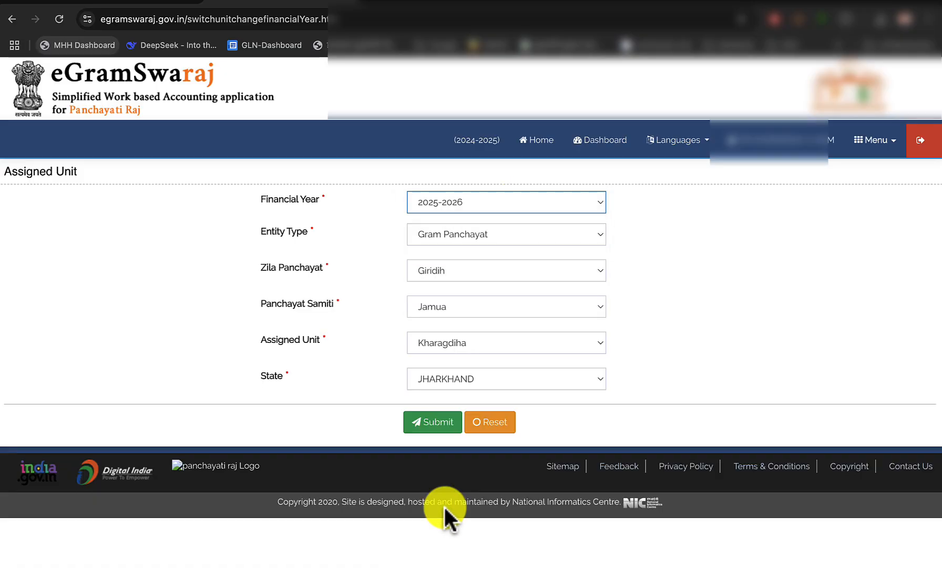
left_click(431, 423)
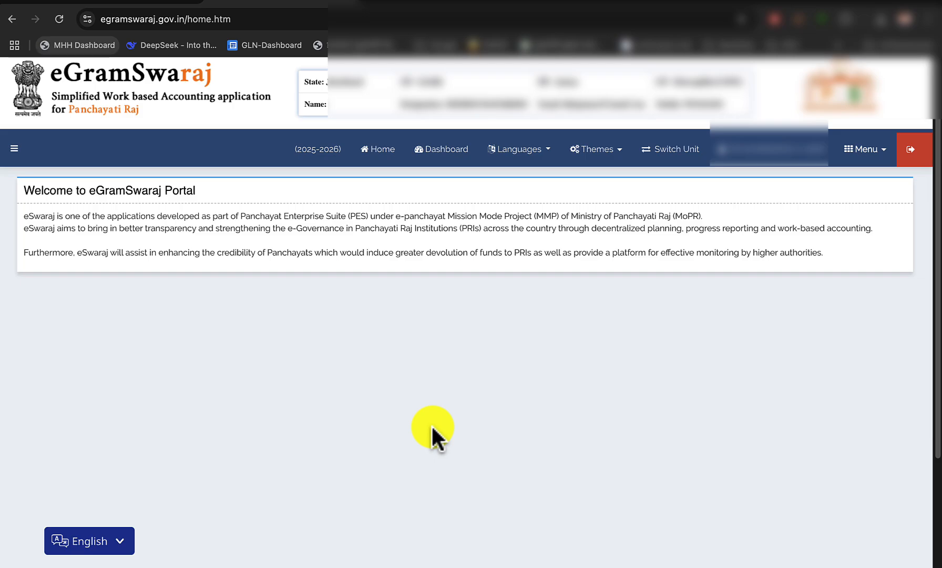
Open the Register Activity form from the Activity Pool of the Panchayat Development Plan
left_click(888, 157)
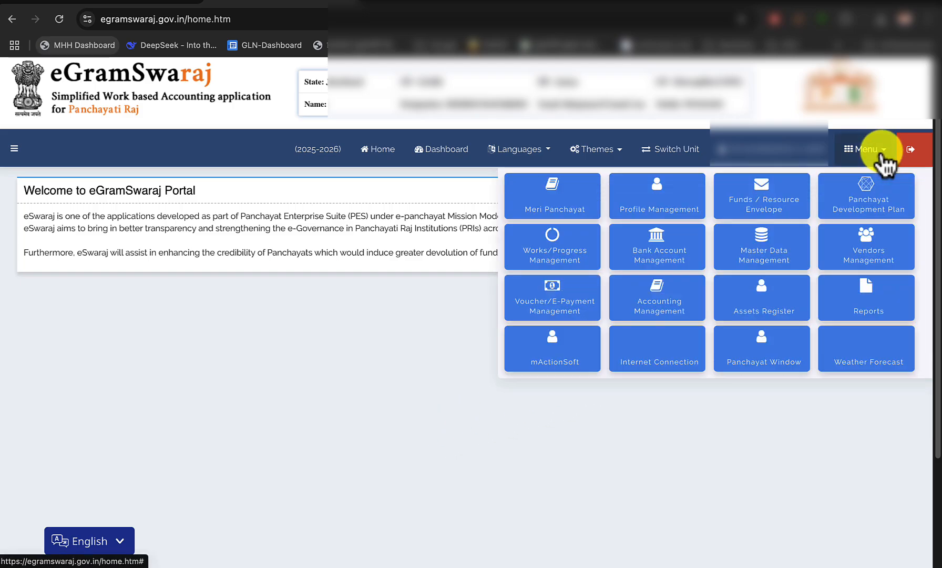
left_click(866, 206)
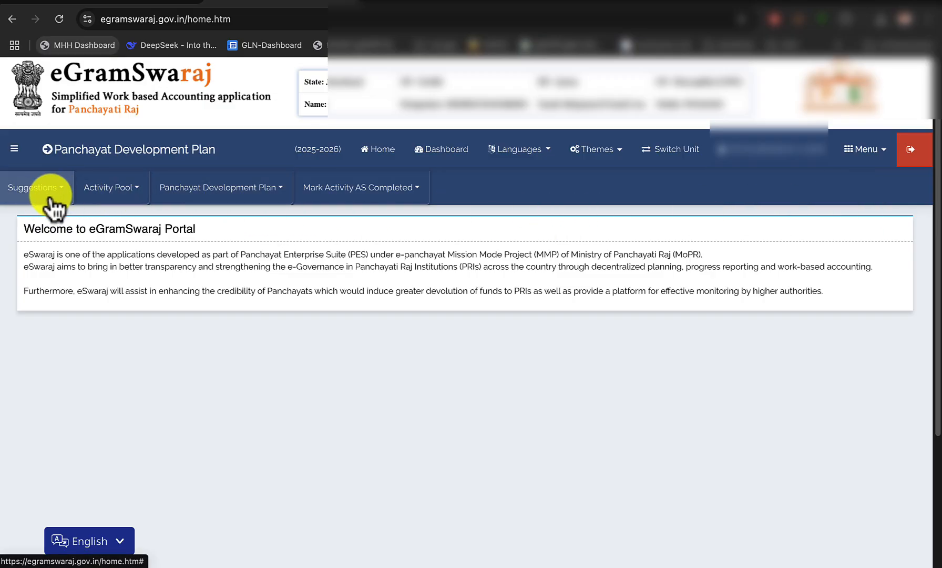
left_click(122, 190)
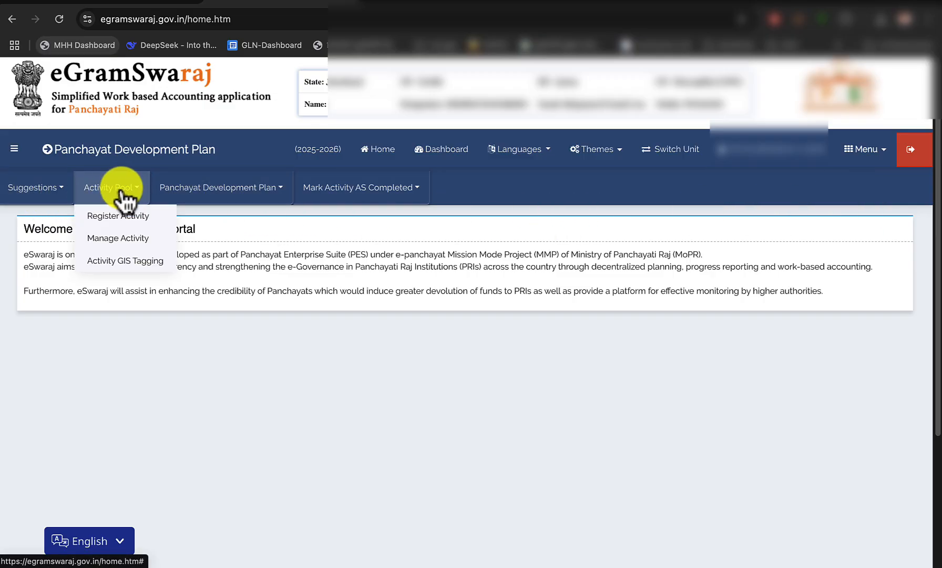
left_click(129, 218)
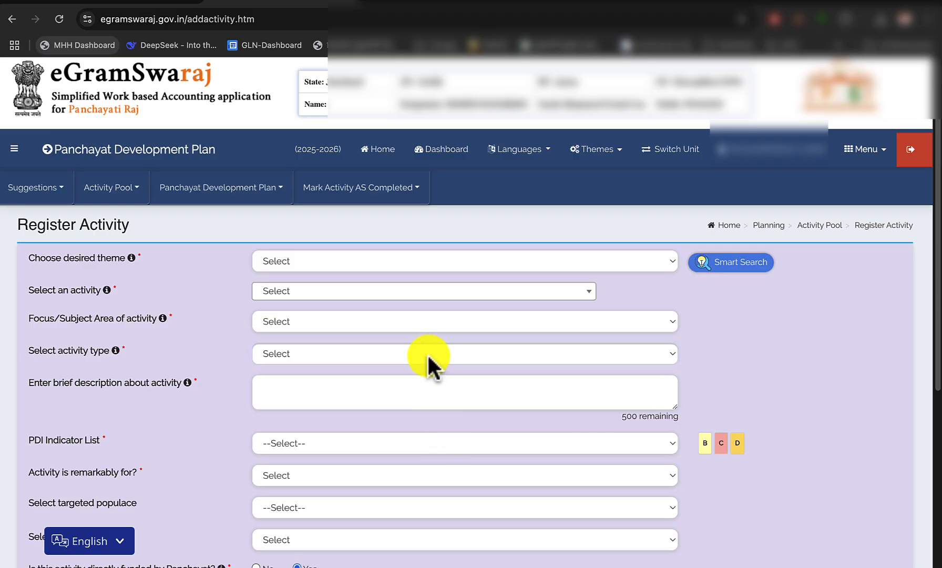
Switch to the handwritten scheme list PDF and examine the TIED works and their amounts on pages 1 and 2
left_click(147, 4)
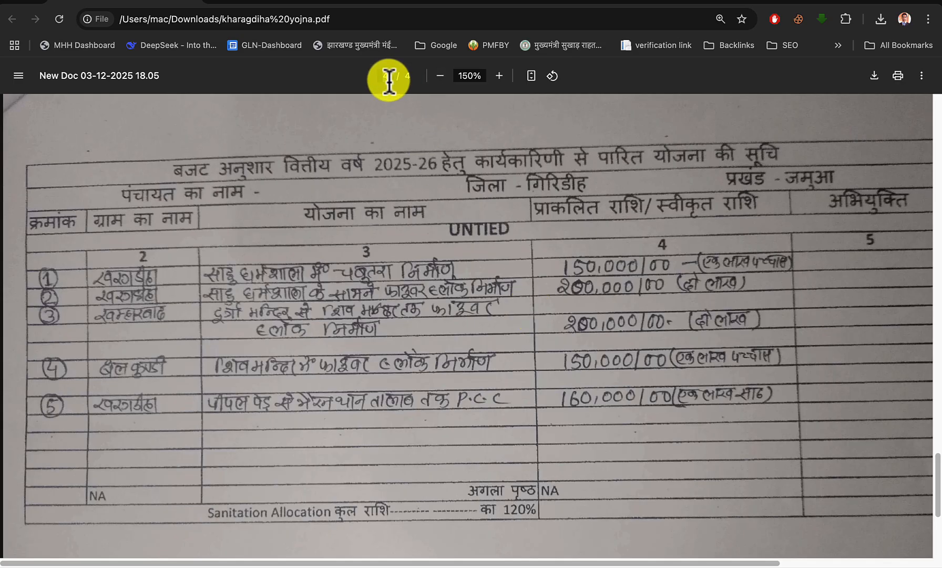
type("1")
key("Tab")
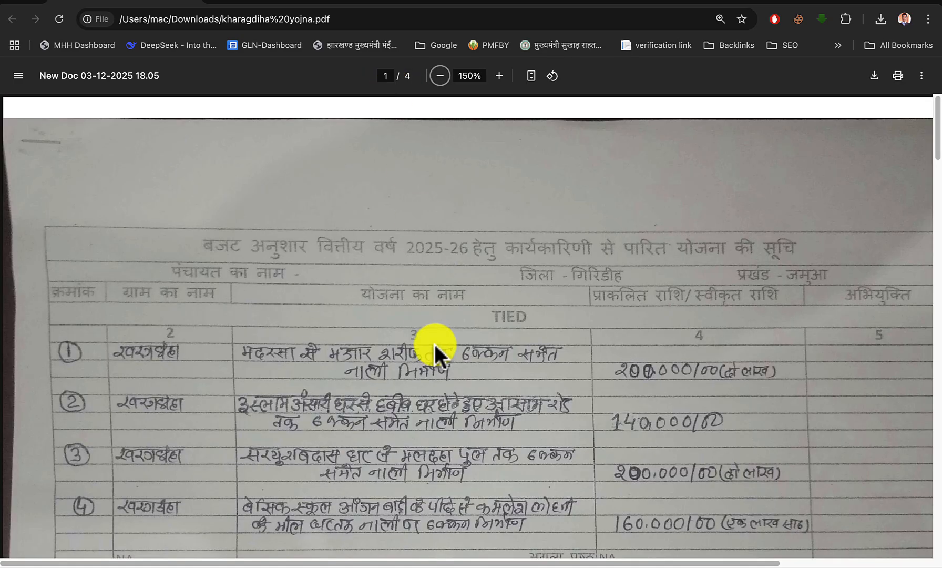
scroll(433, 341, "down", 2)
scroll(434, 342, "down", 1)
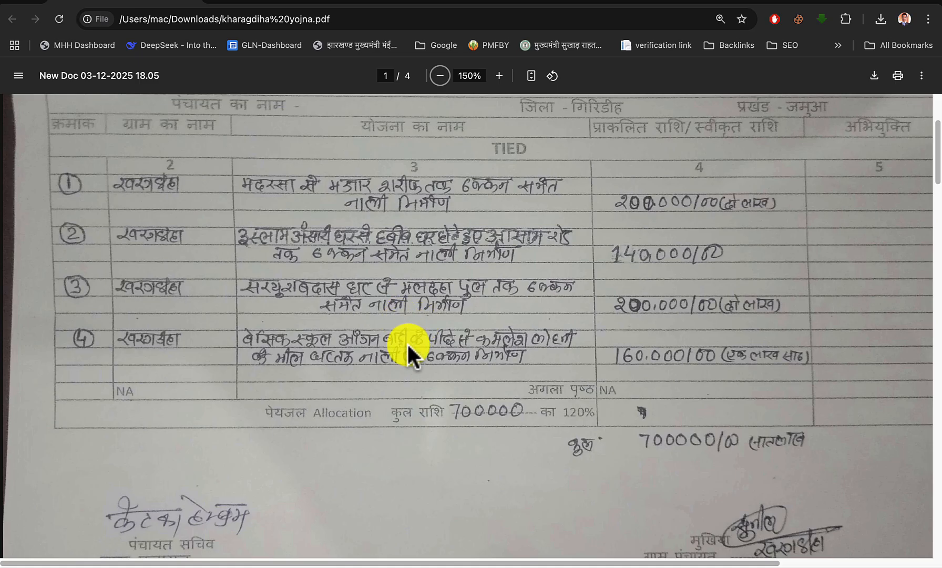
scroll(427, 296, "up", 1)
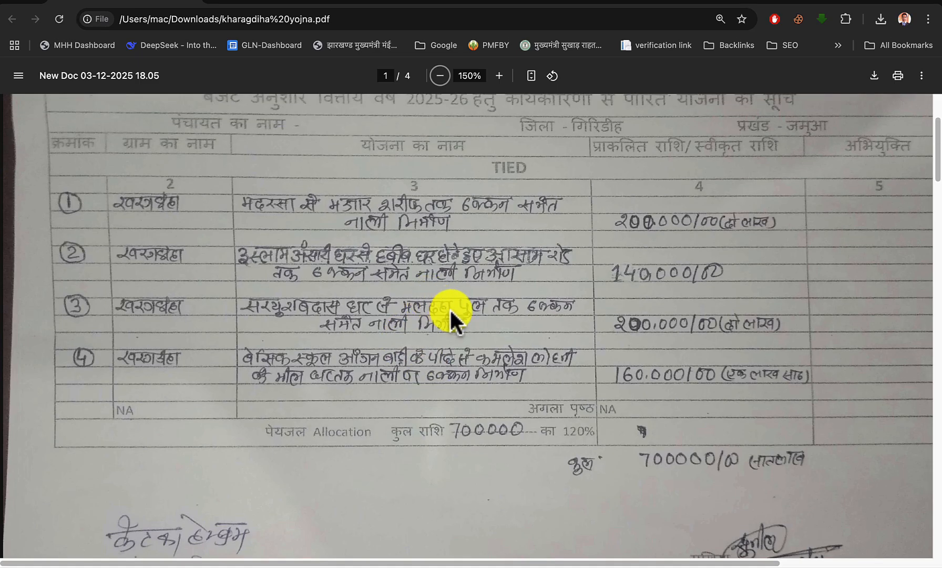
left_click(386, 75)
type("2")
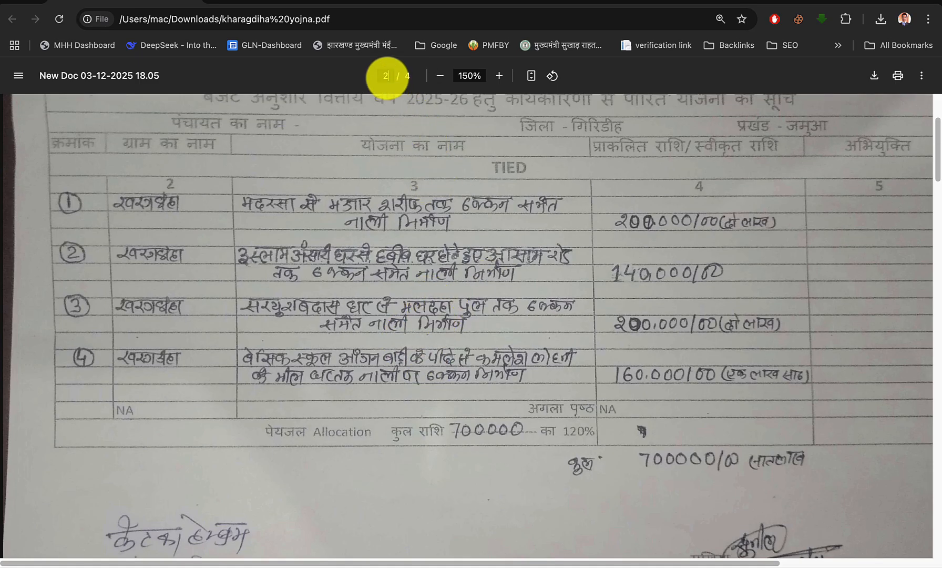
key("Return")
scroll(420, 330, "down", 3)
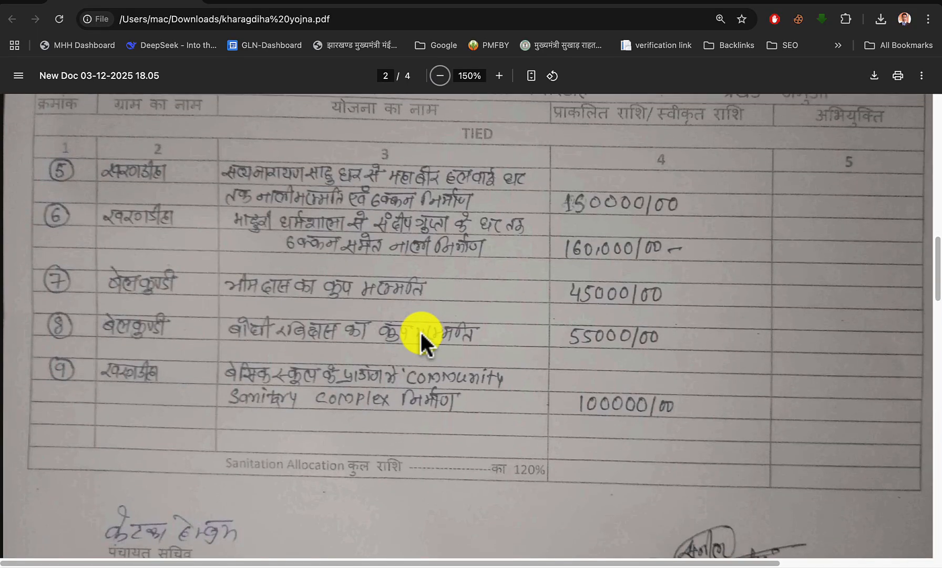
scroll(420, 330, "up", 1)
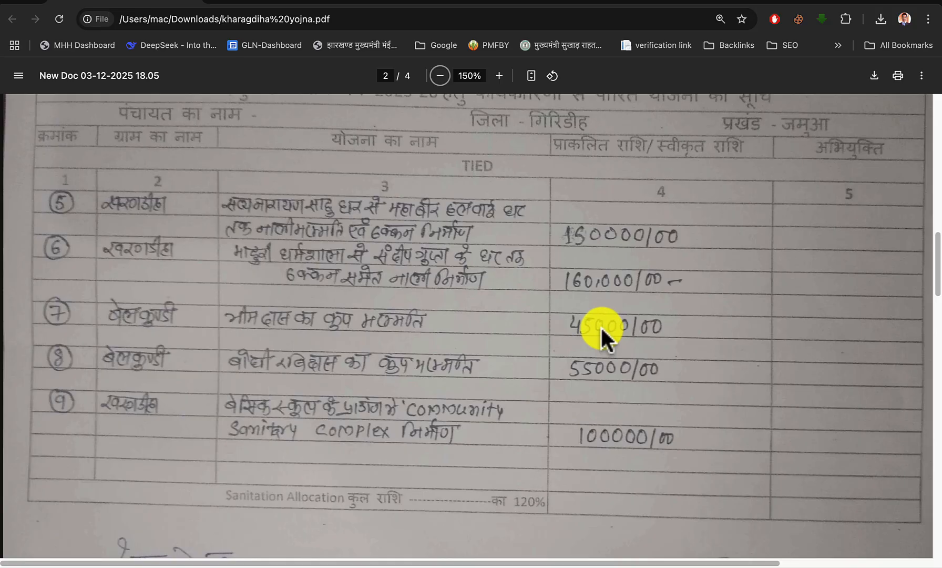
Back in the Register Activity form, choose Theme 4 - Water Sufficient Village and the activity Operation and Maintenance of drinking/piped water supply system
left_click(288, 7)
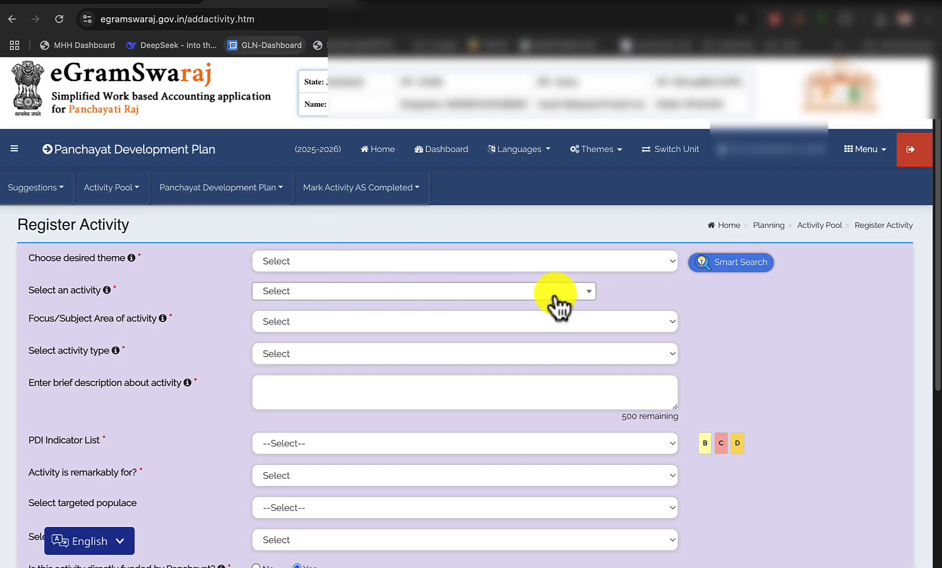
left_click(485, 263)
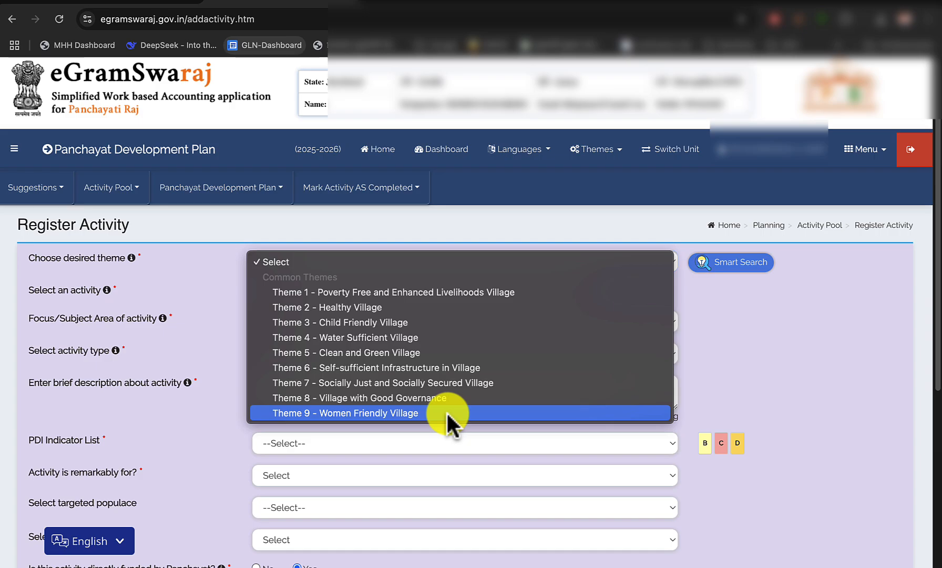
left_click(424, 337)
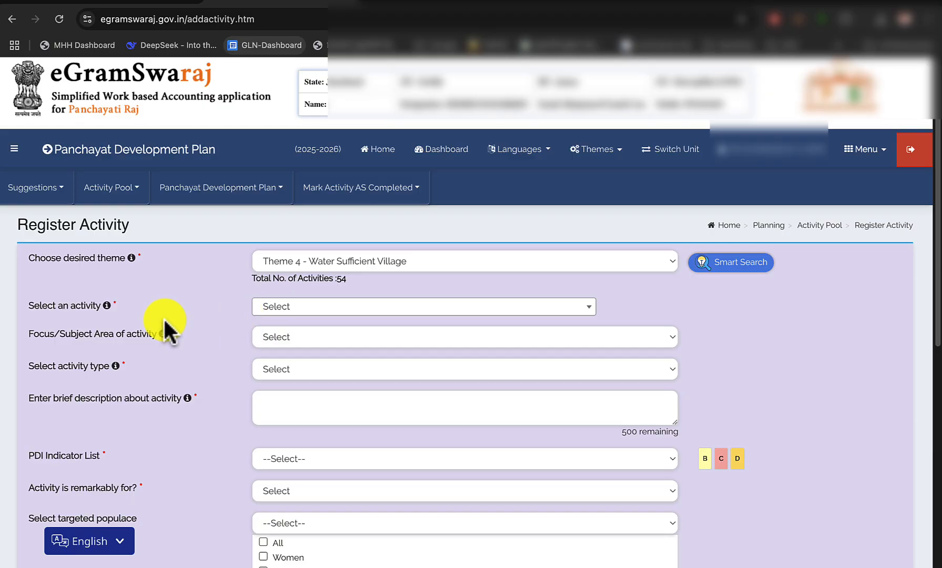
left_click(292, 315)
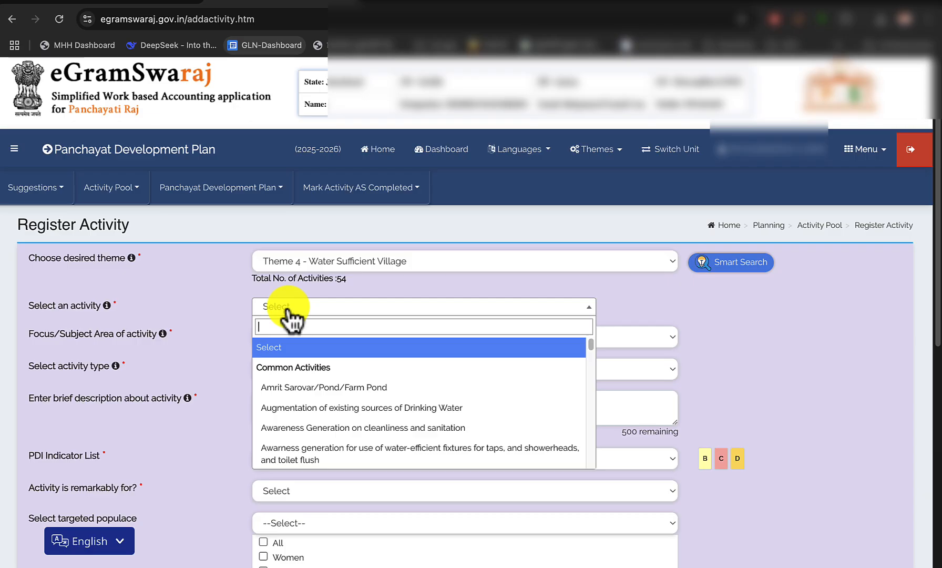
type("ope")
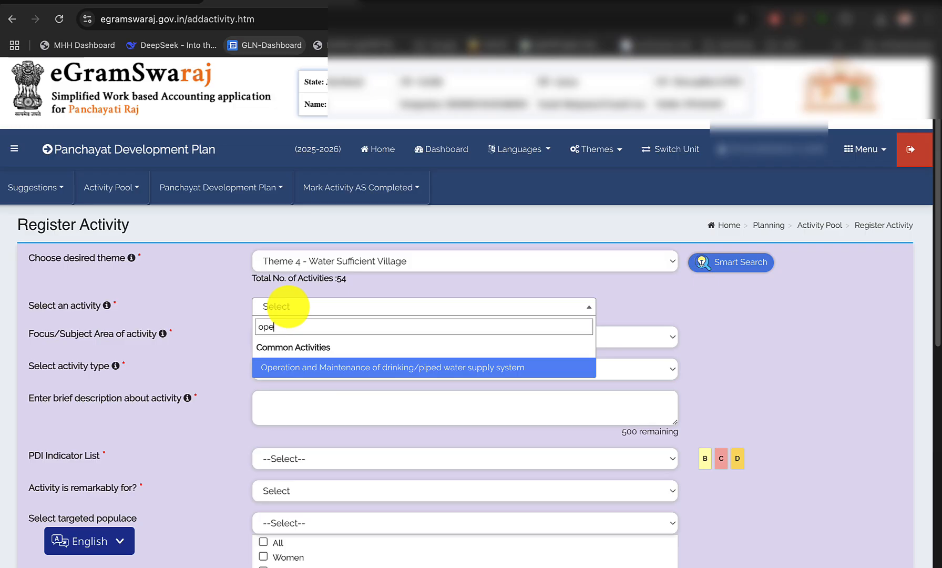
left_click(322, 368)
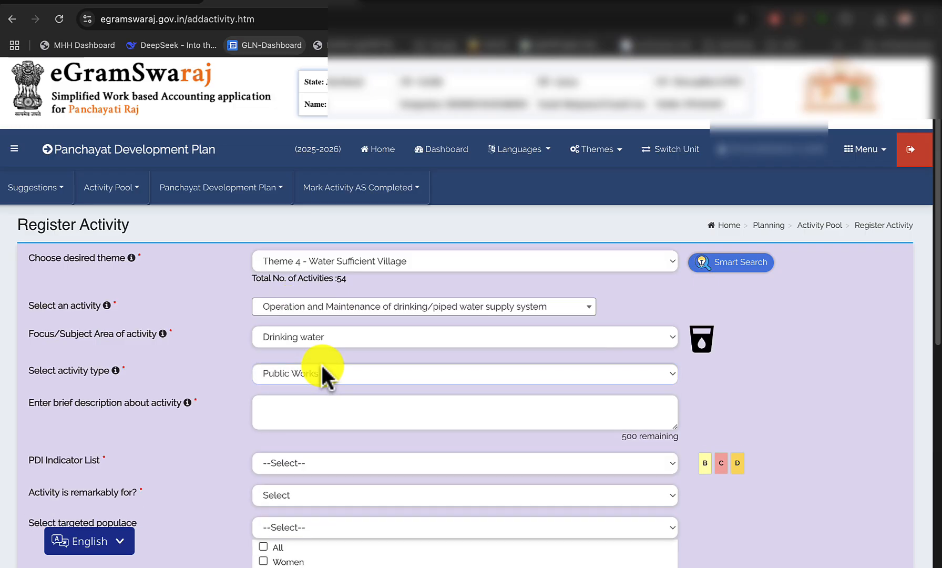
Check the scheme PDF and enter the activity description "Belkundi Ganw me [well owner's full name] ka kup marammti"
scroll(238, 375, "down", 2)
left_click(311, 358)
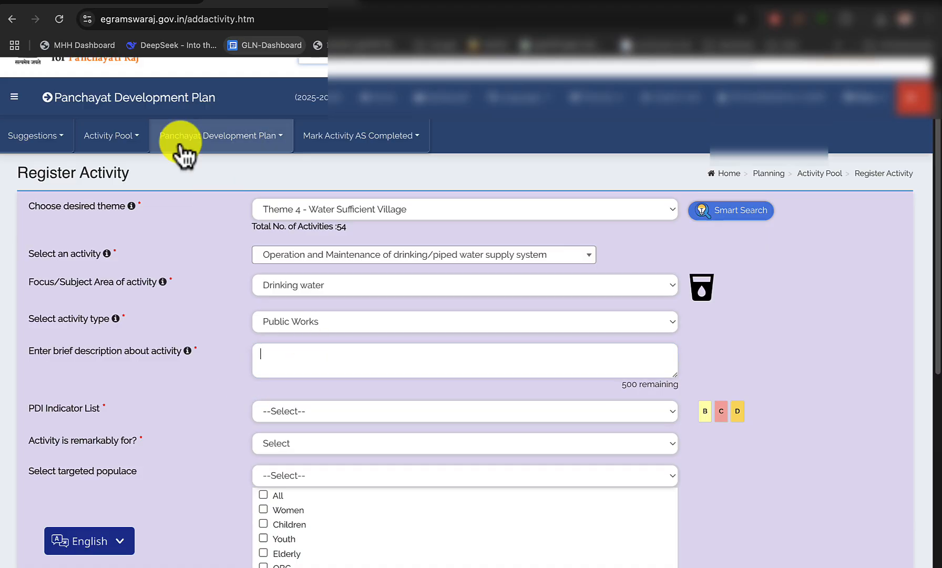
left_click(136, 4)
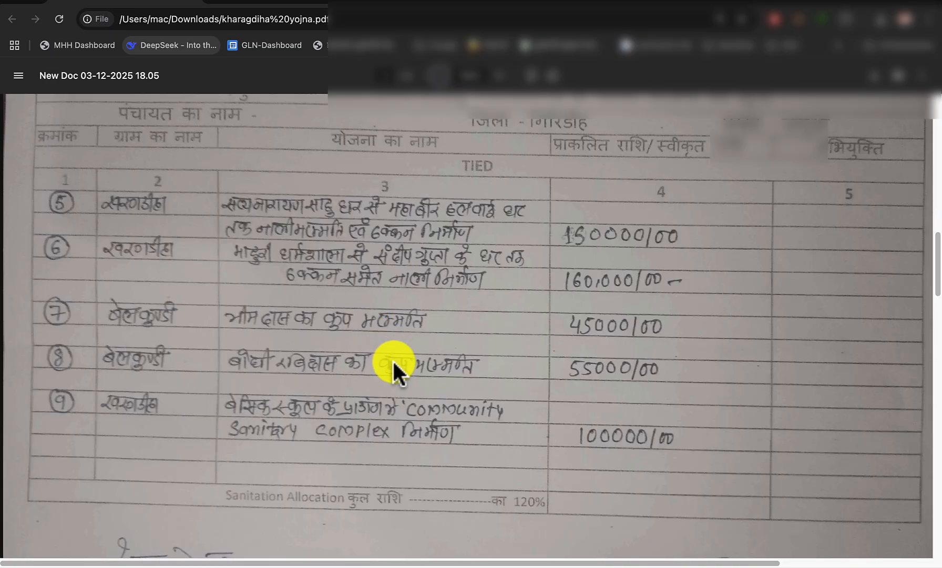
left_click(355, 2)
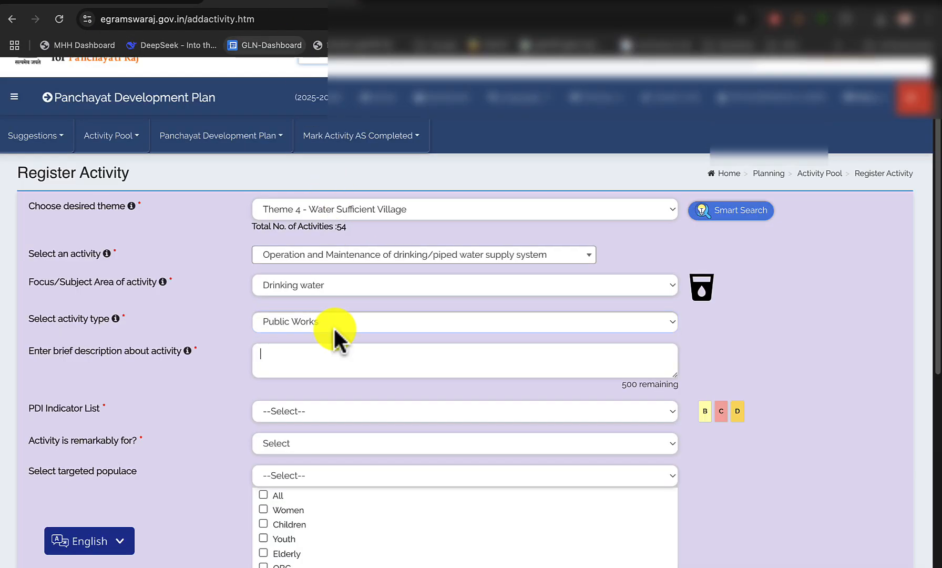
type("Bel")
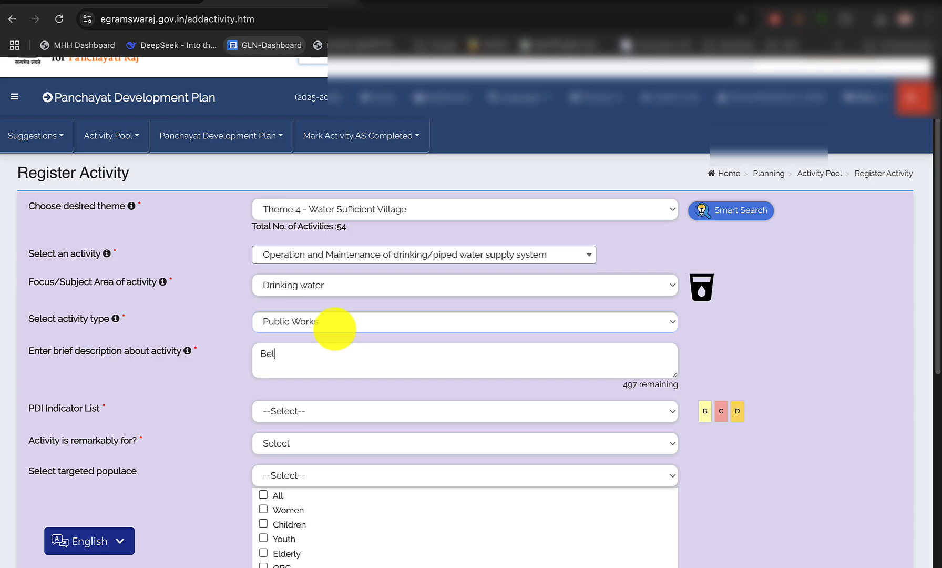
type("kundi Ganw me")
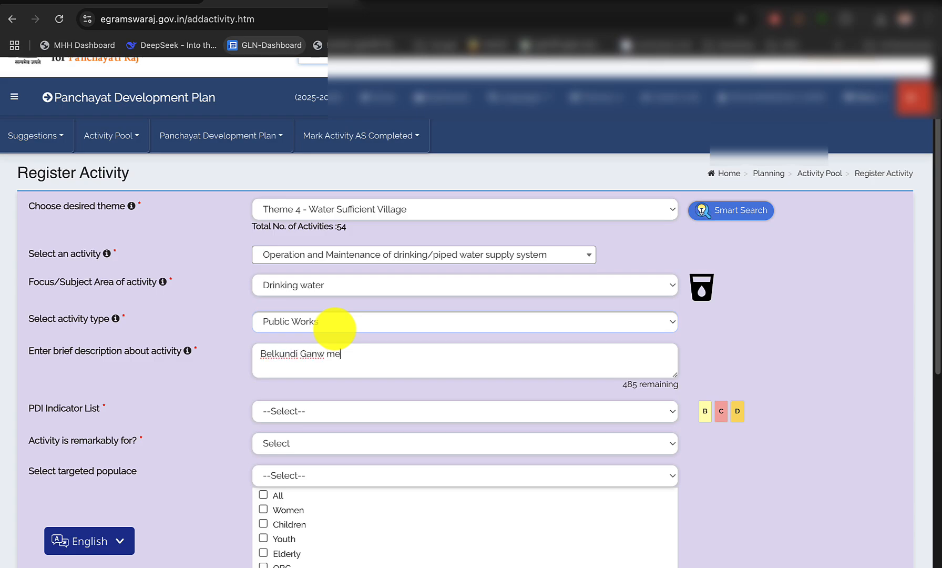
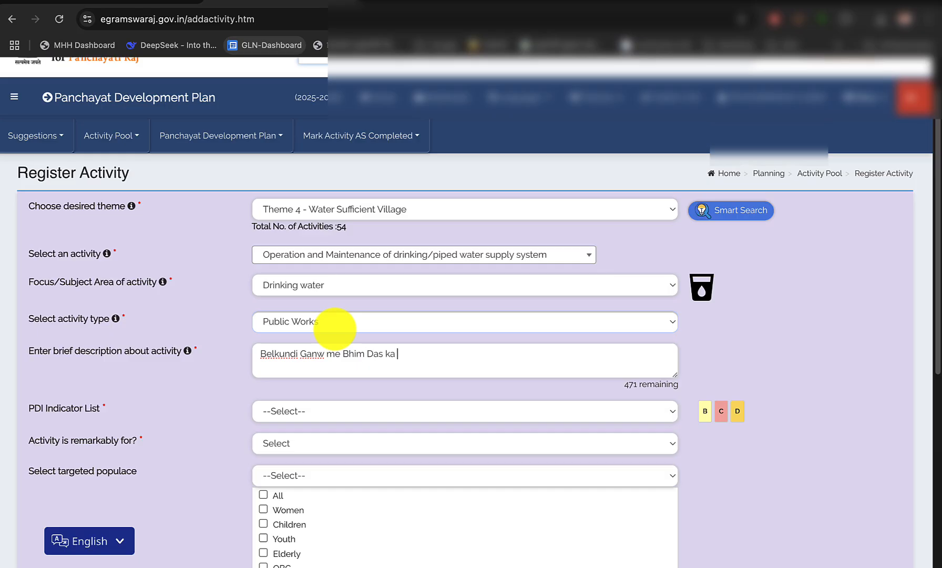
type("kup marammti")
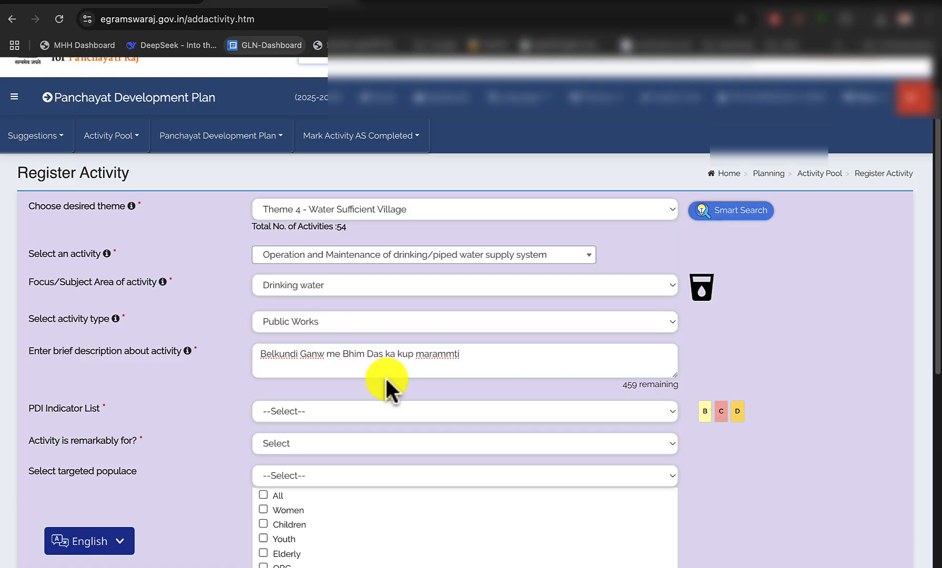
Set the activity's PDI Indicator List to None
scroll(385, 389, "down", 2)
left_click(357, 352)
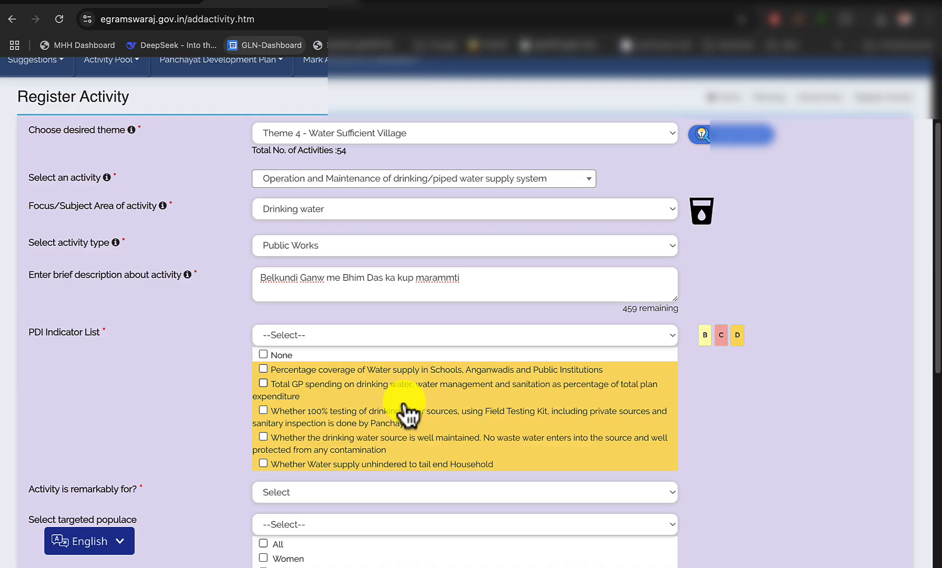
left_click(263, 354)
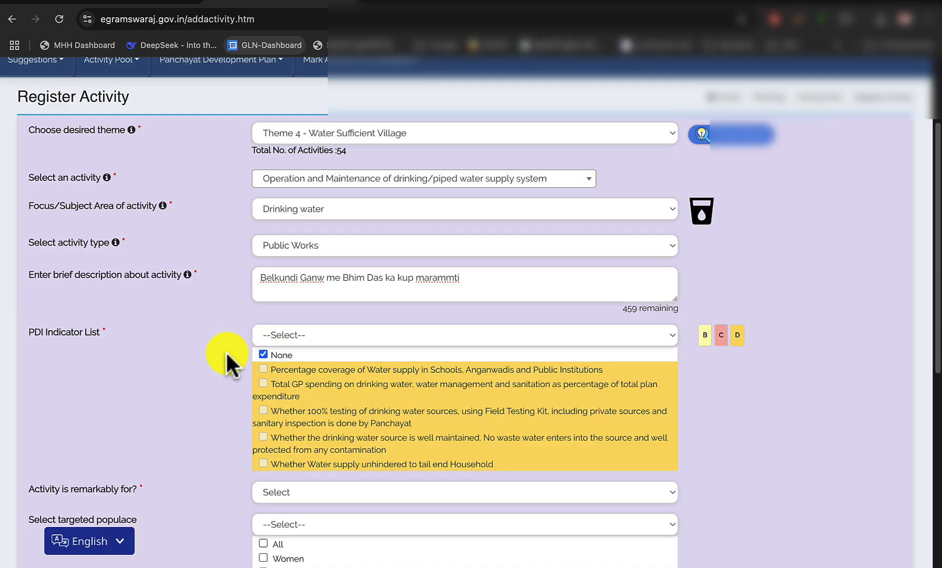
Mark the activity as remarkably for All and select All as the targeted populace
scroll(226, 354, "down", 5)
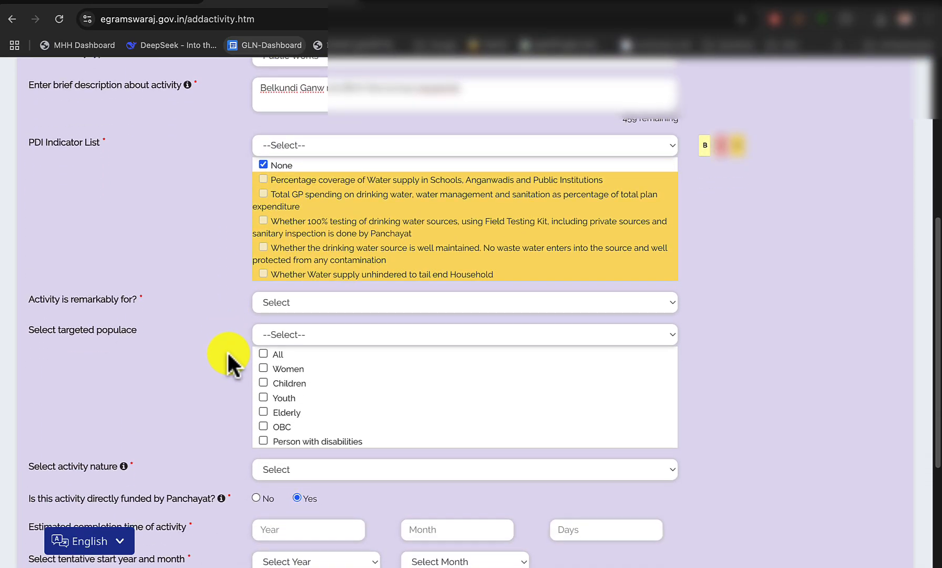
left_click(309, 302)
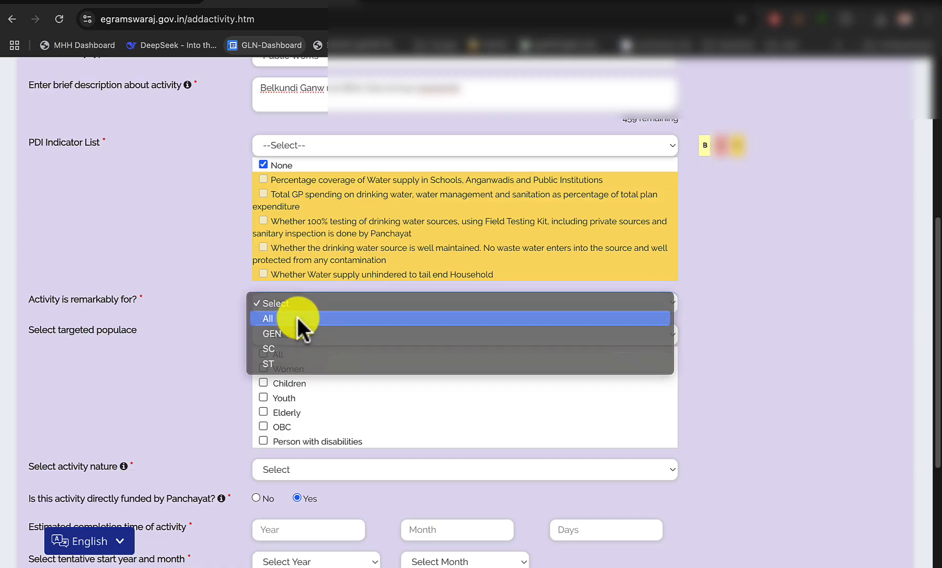
left_click(298, 317)
scroll(211, 368, "down", 2)
left_click(266, 289)
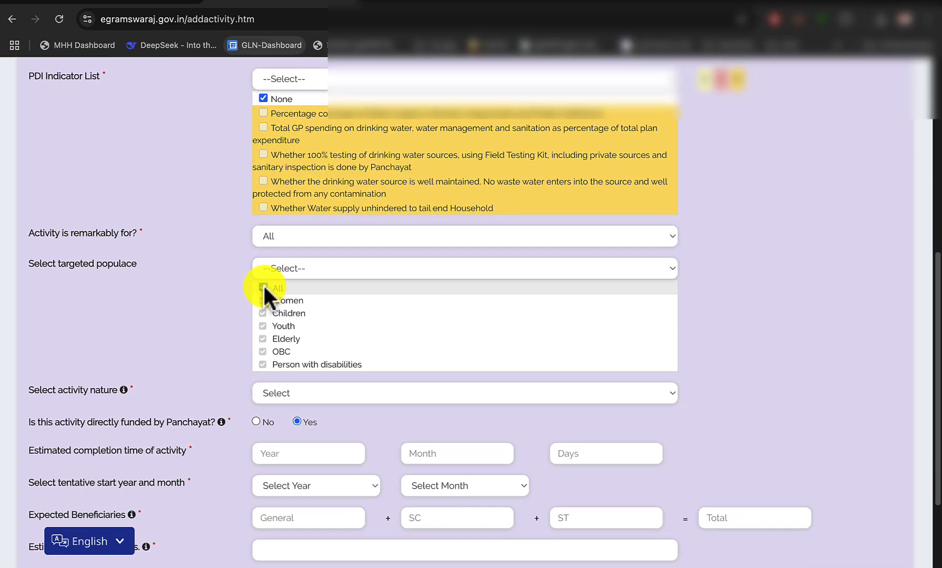
Set the activity nature to Maintenance
scroll(210, 358, "down", 3)
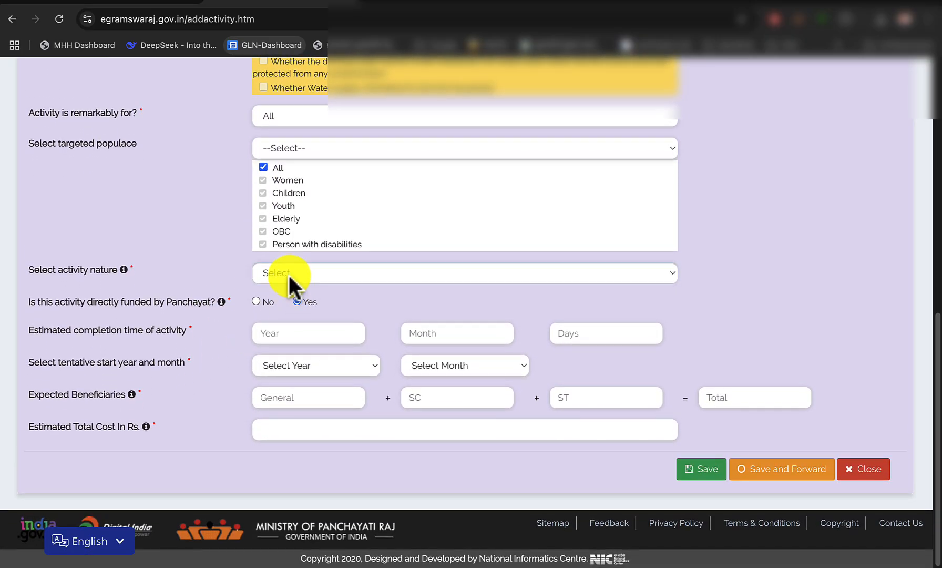
left_click(287, 273)
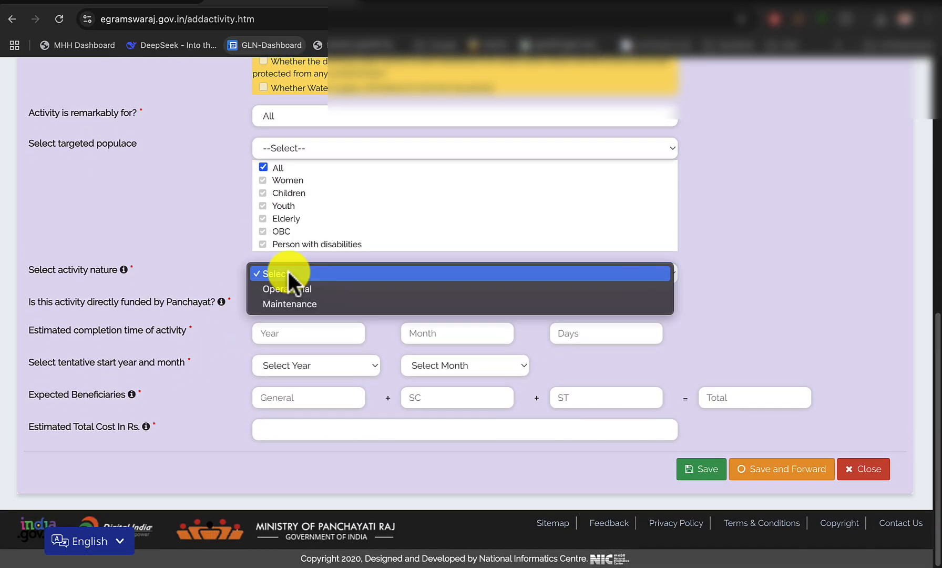
left_click(308, 304)
Enter the estimated completion time as 0 years, 5 months and 0 days
scroll(211, 361, "down", 2)
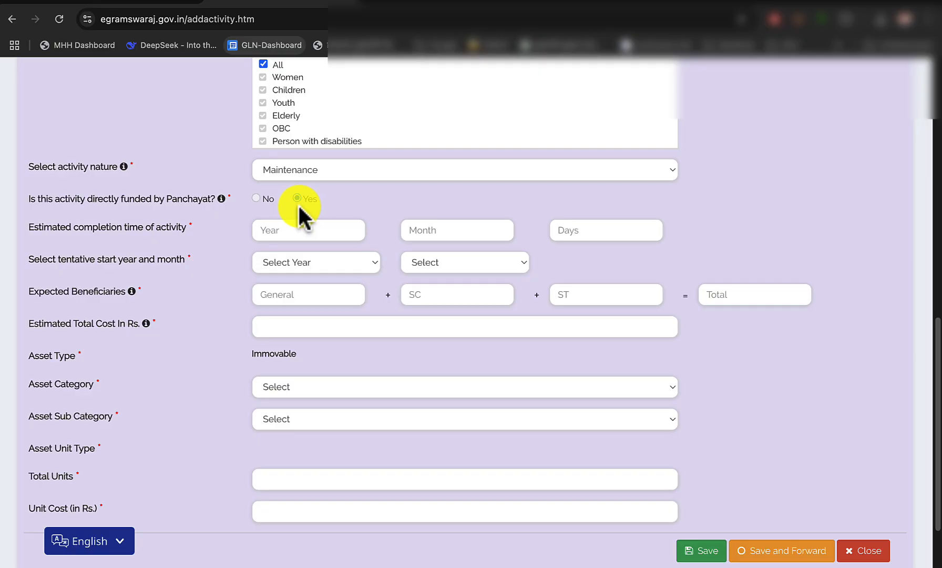
left_click(265, 322)
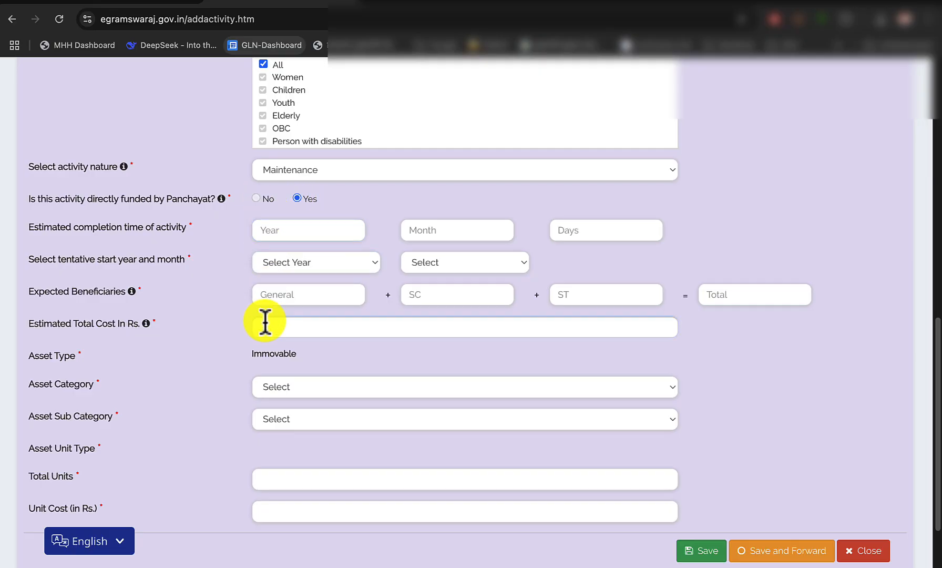
left_click(357, 235)
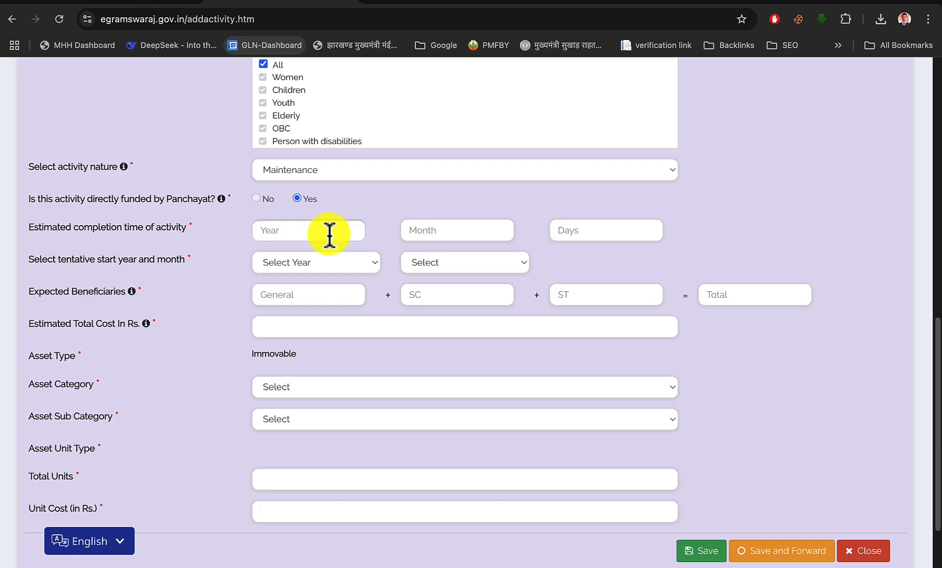
type("0")
key("Tab")
type("4")
key("BackSpace")
type("10")
key("BackSpace")
key("BackSpace")
type("5")
key("Tab")
type("0")
Set the tentative start of the activity to April 2025
left_click(293, 261)
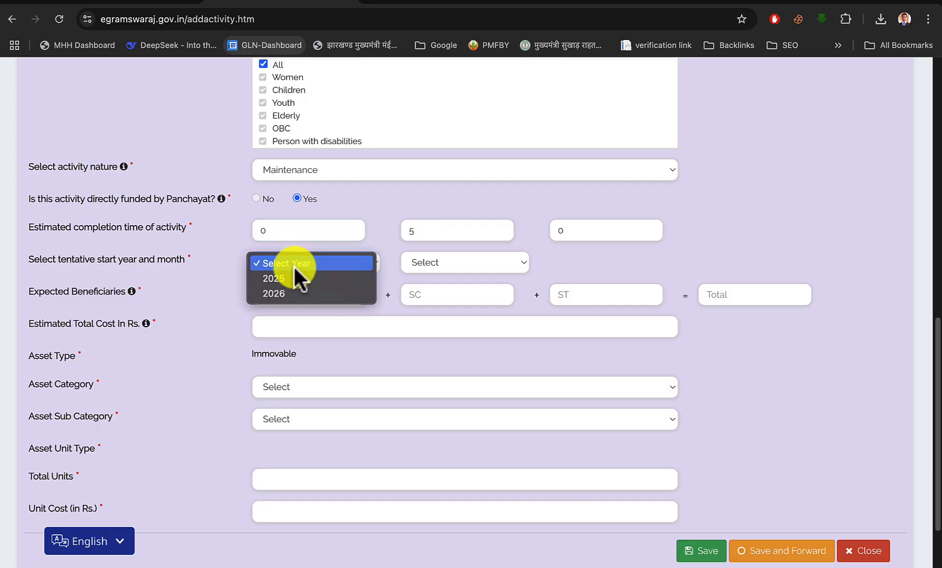
left_click(294, 279)
left_click(417, 266)
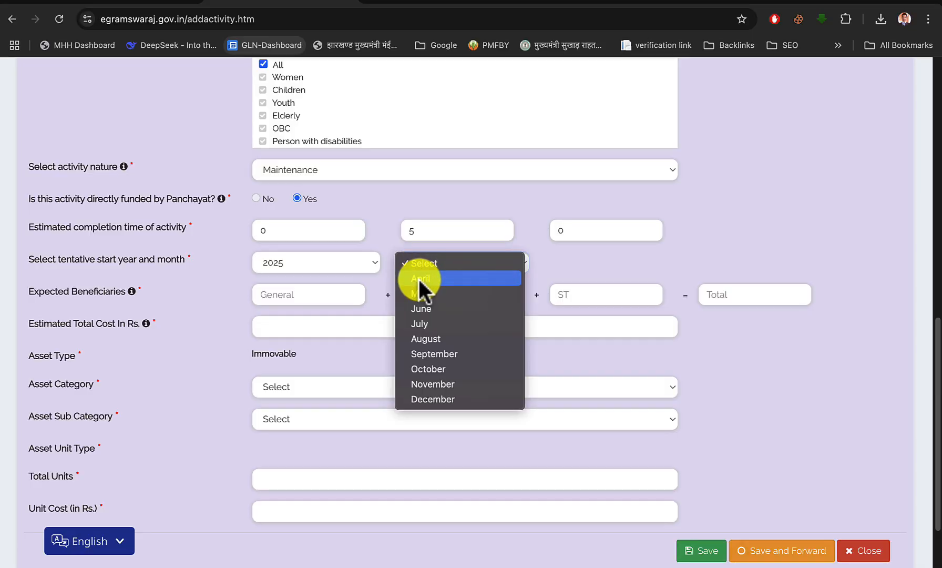
left_click(419, 279)
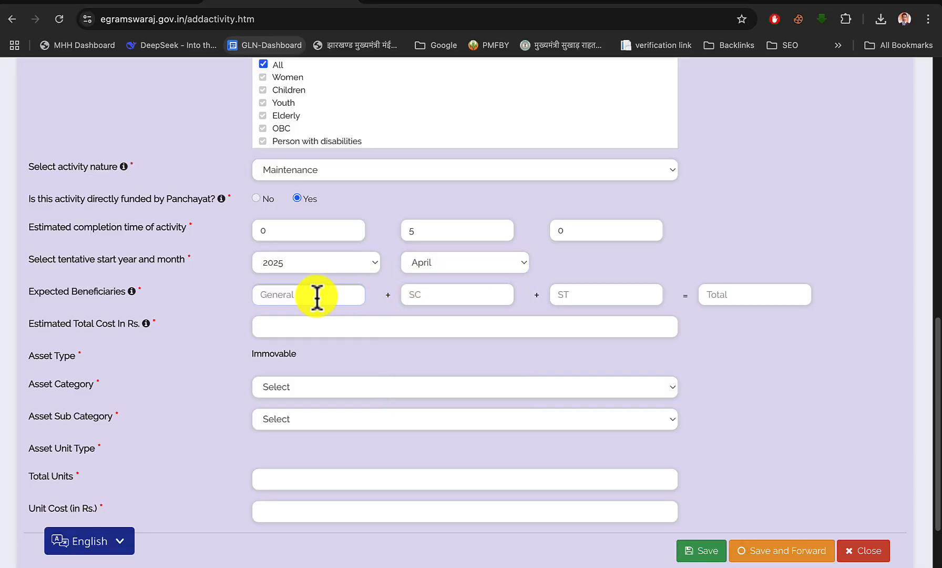
Enter the expected beneficiaries as 100 General, 20 SC and 0 ST
left_click(276, 298)
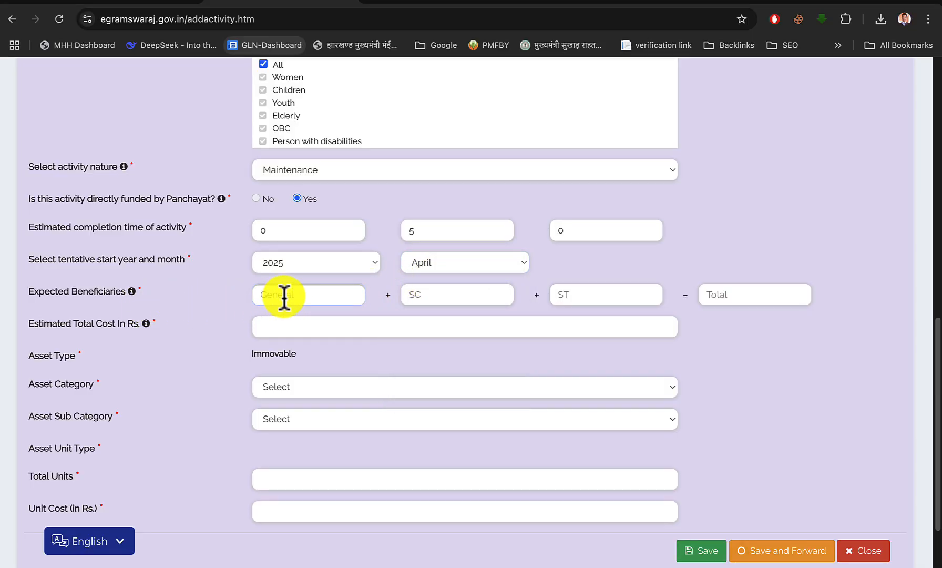
type("100")
type("20")
key("Tab")
type("0")
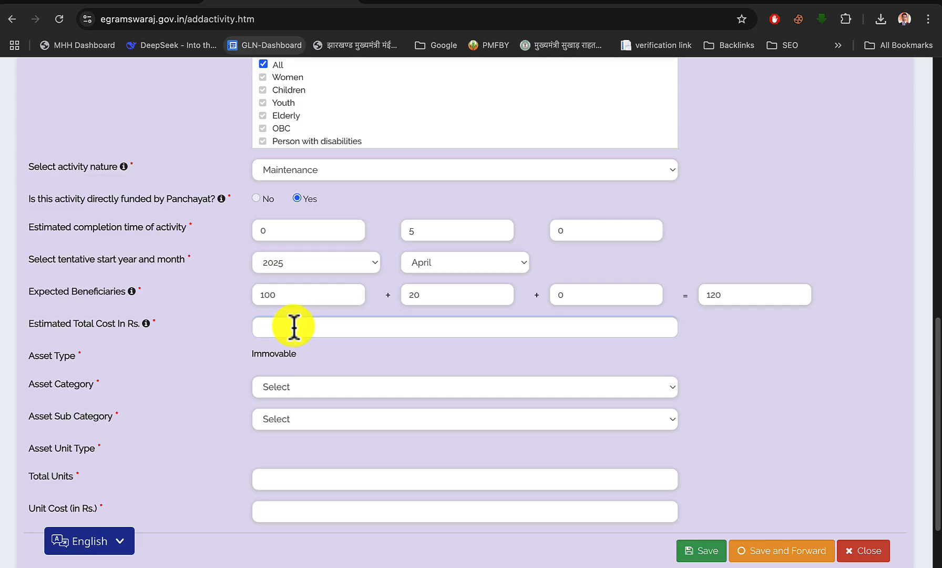
Check the well repair's amount in the scheme PDF and enter 45000 as the estimated total cost
left_click(138, 3)
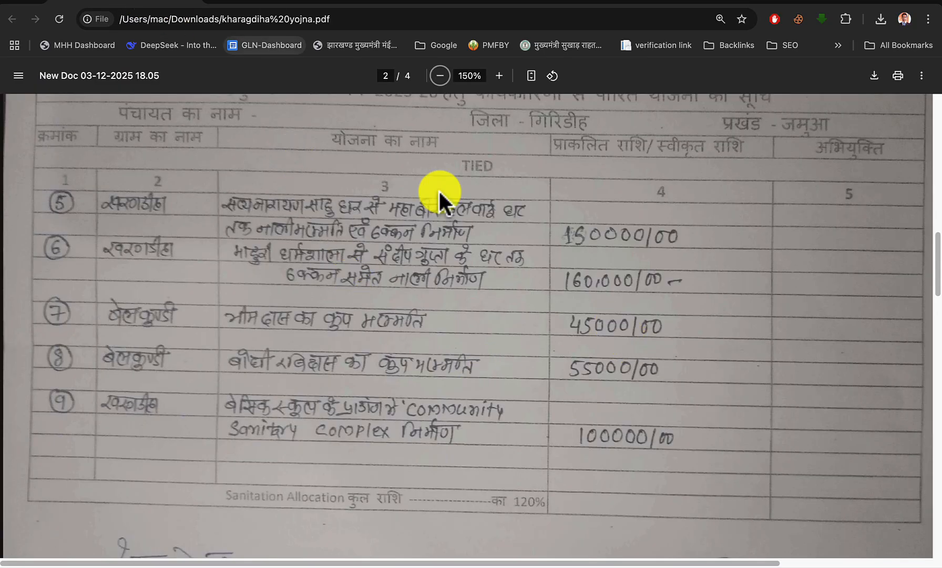
left_click(312, 4)
type("45000")
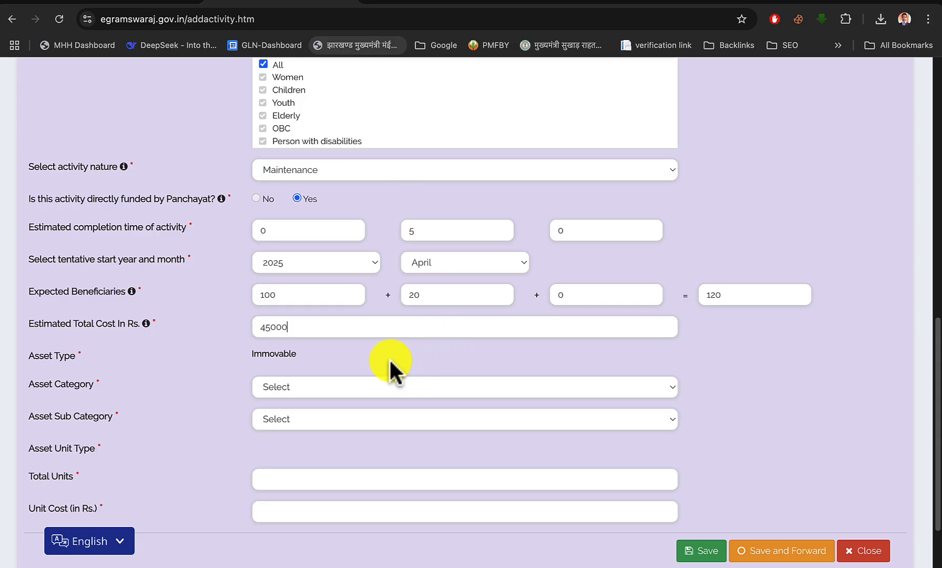
Choose Water Sources & Structures as the asset category and Well as the asset sub category
double_click(278, 355)
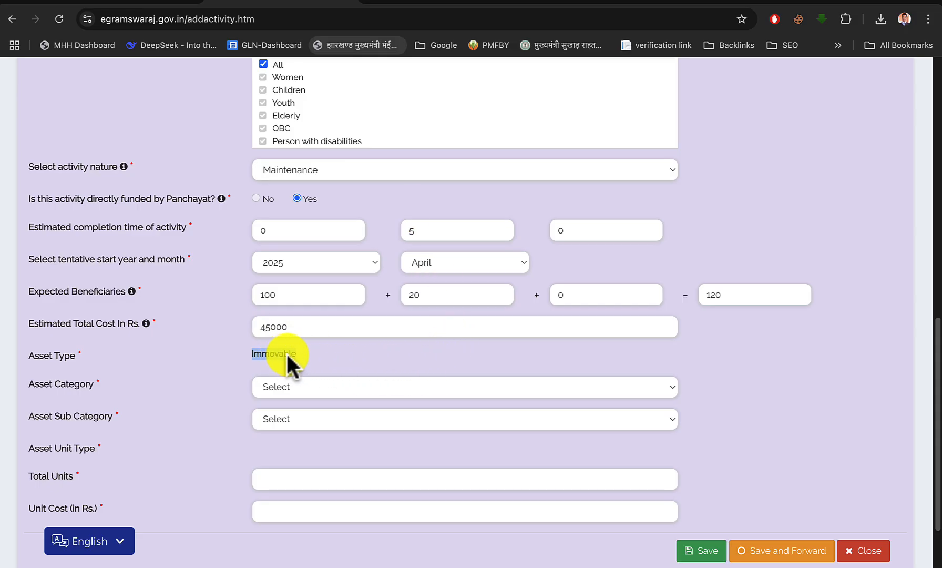
left_click(342, 356)
scroll(342, 361, "down", 3)
left_click(307, 325)
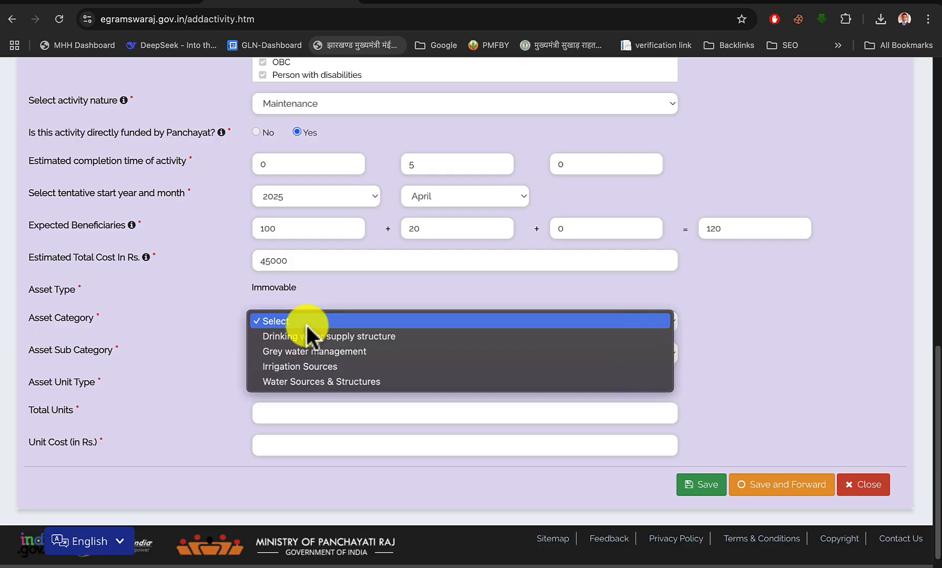
left_click(307, 380)
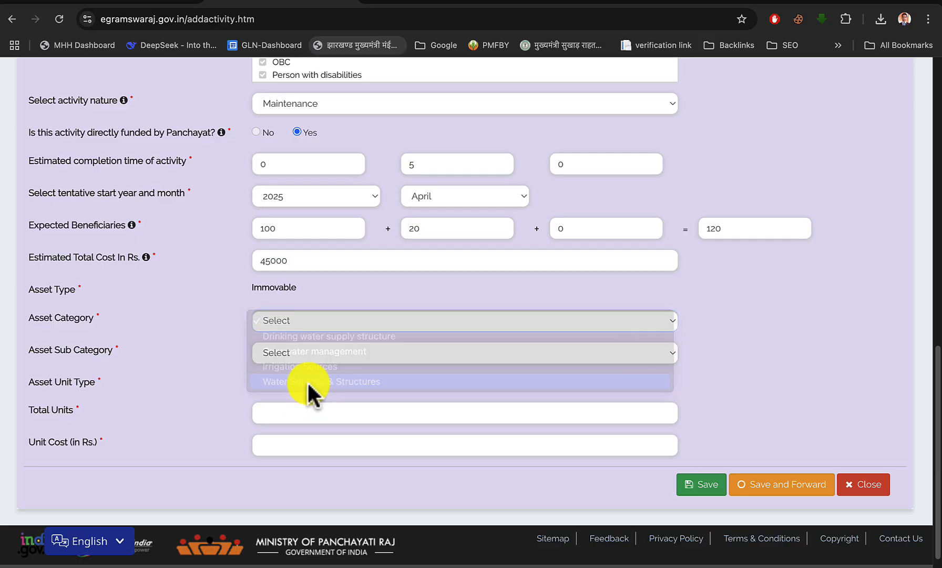
scroll(258, 392, "down", 1)
left_click(279, 337)
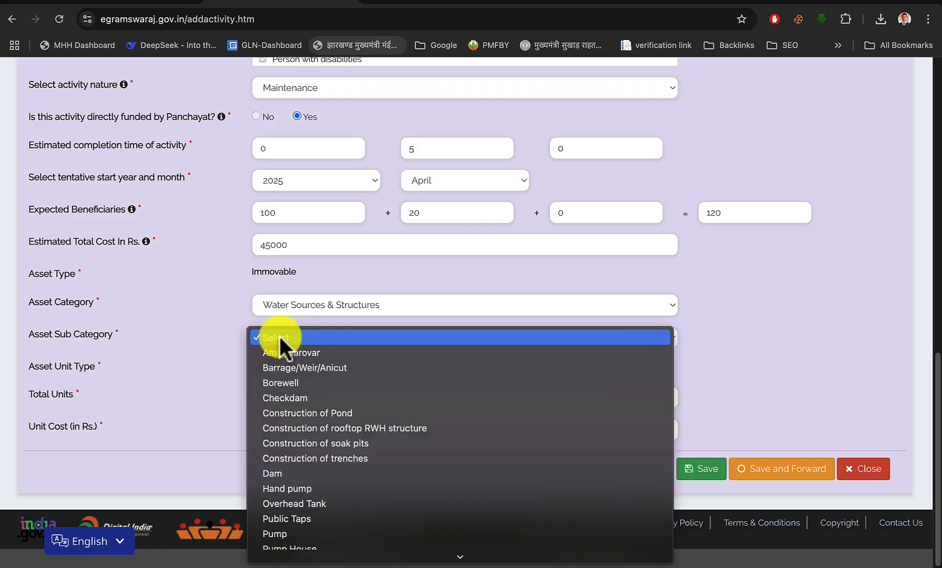
scroll(309, 442, "down", 3)
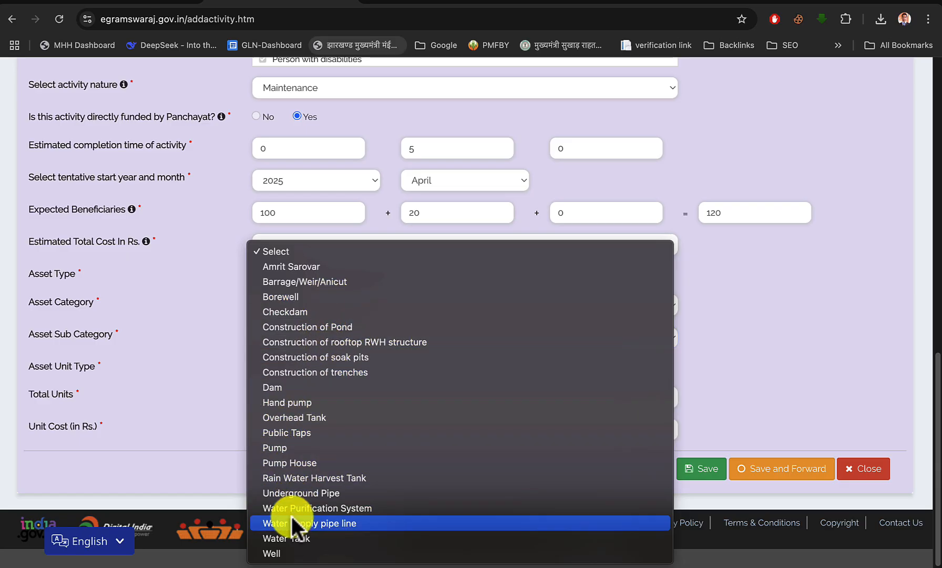
left_click(286, 552)
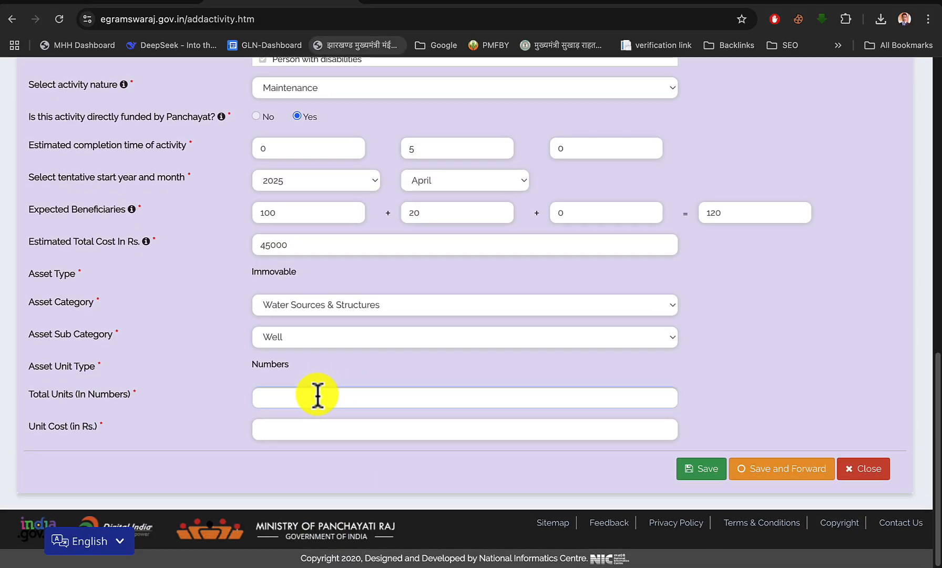
Enter 1 total unit at a unit cost of 45000, and save and forward the activity
left_click(317, 395)
type("1")
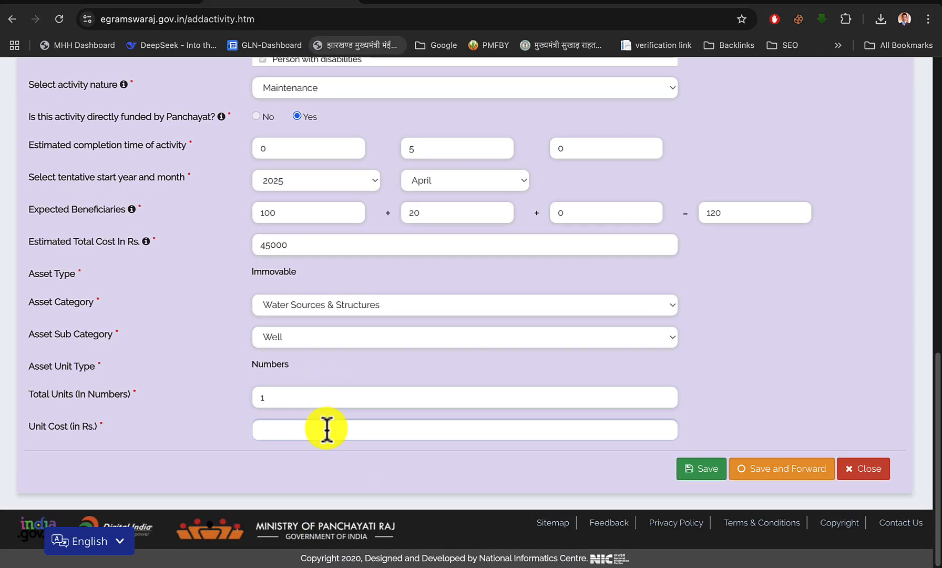
type("45000")
left_click(771, 475)
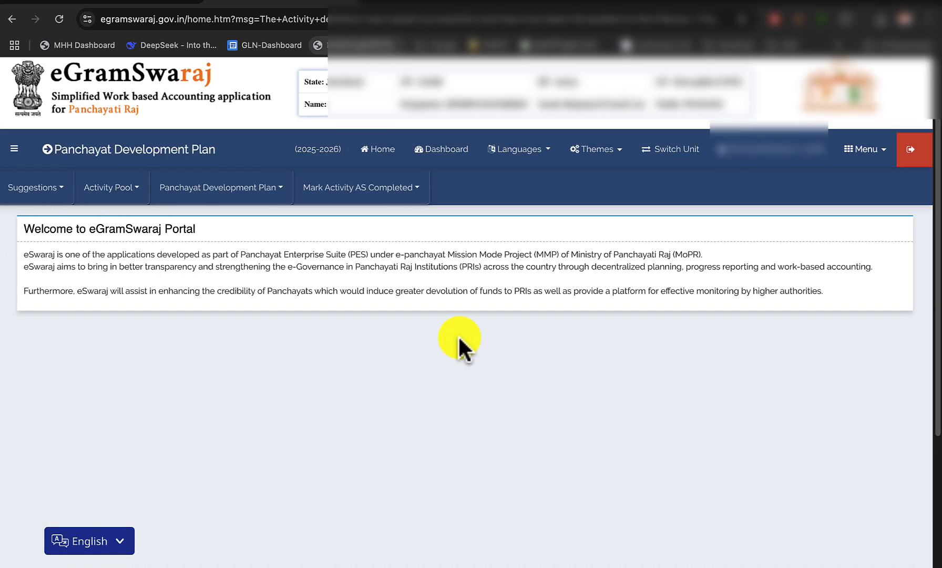
Review the TIED works on page 1 of the scheme PDF and open a new Register Activity form in eGramSwaraj
left_click(139, 2)
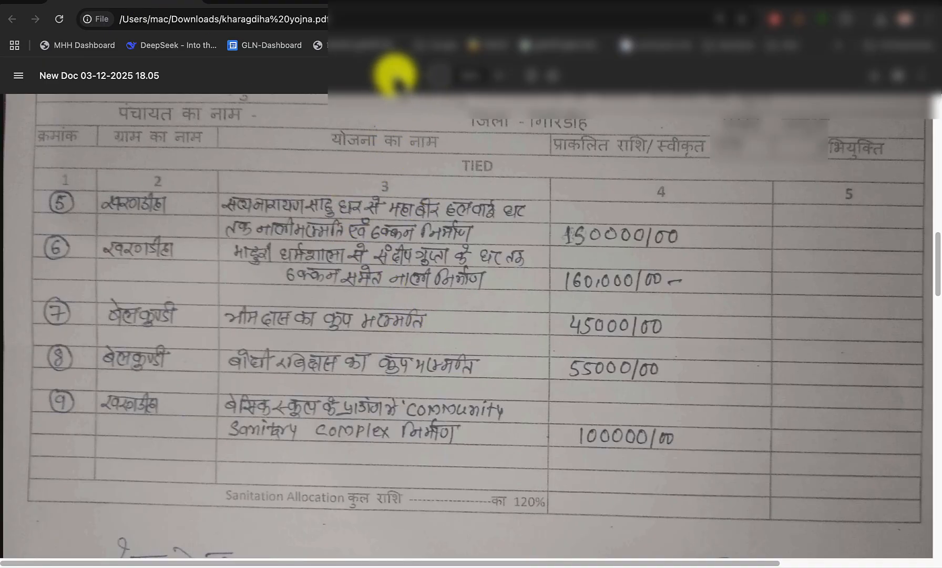
scroll(390, 140, "up", 10)
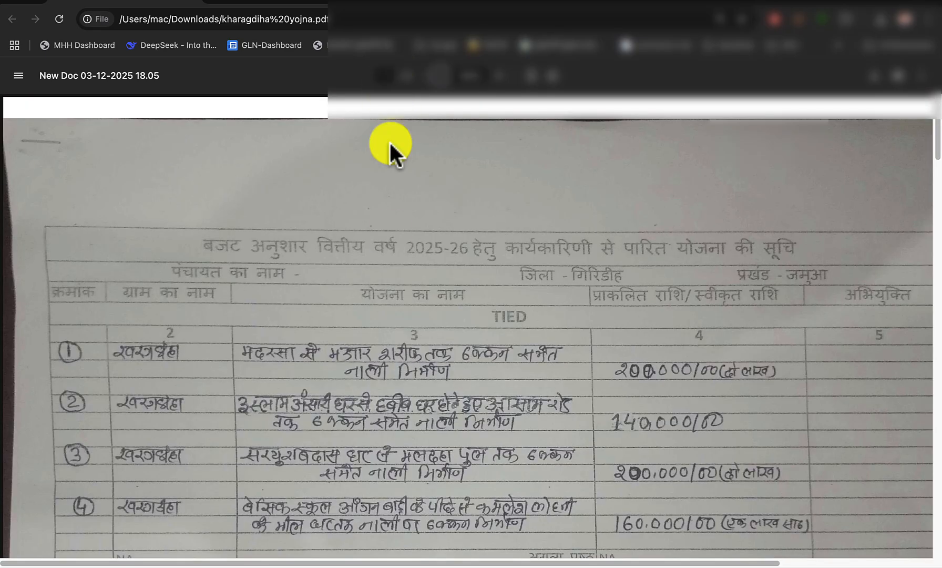
scroll(389, 236, "down", 1)
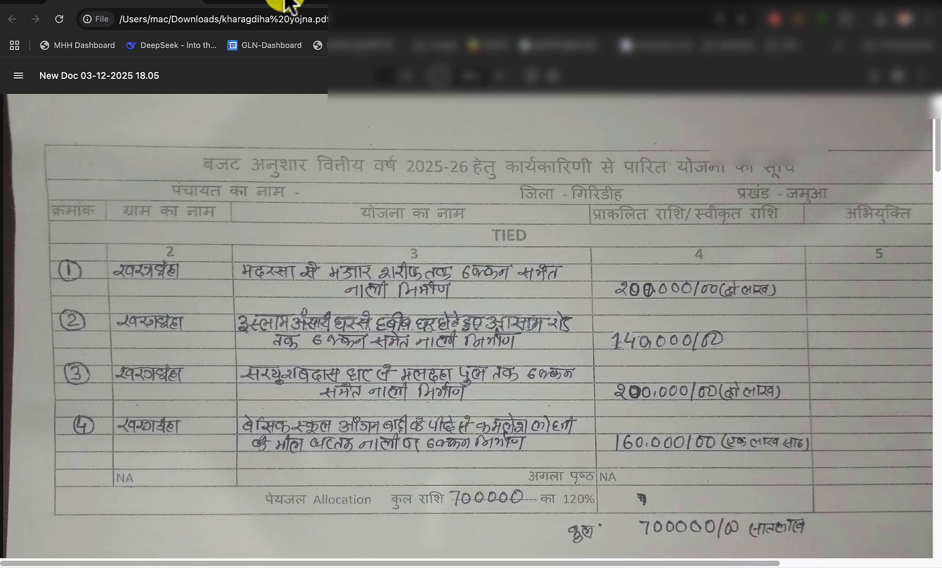
left_click(316, 7)
left_click(121, 190)
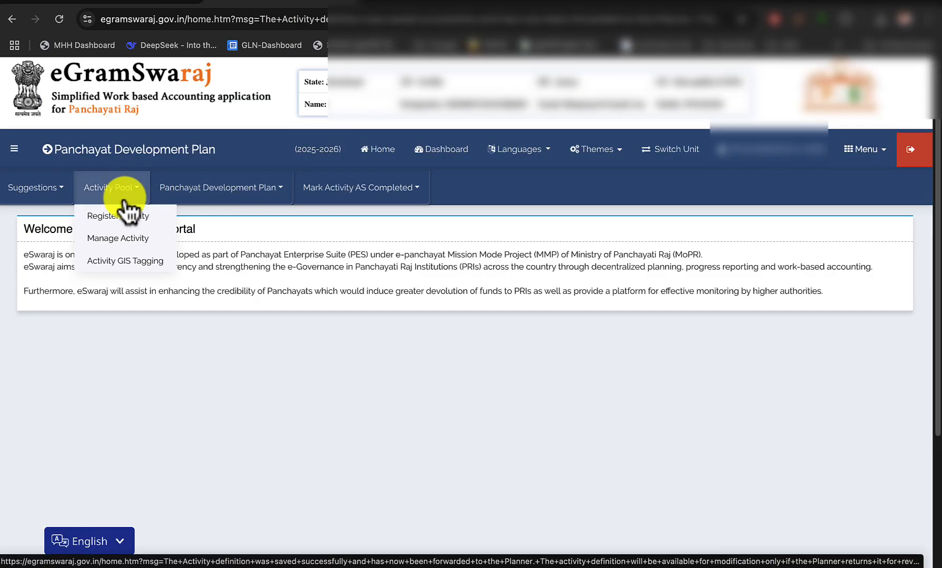
left_click(128, 218)
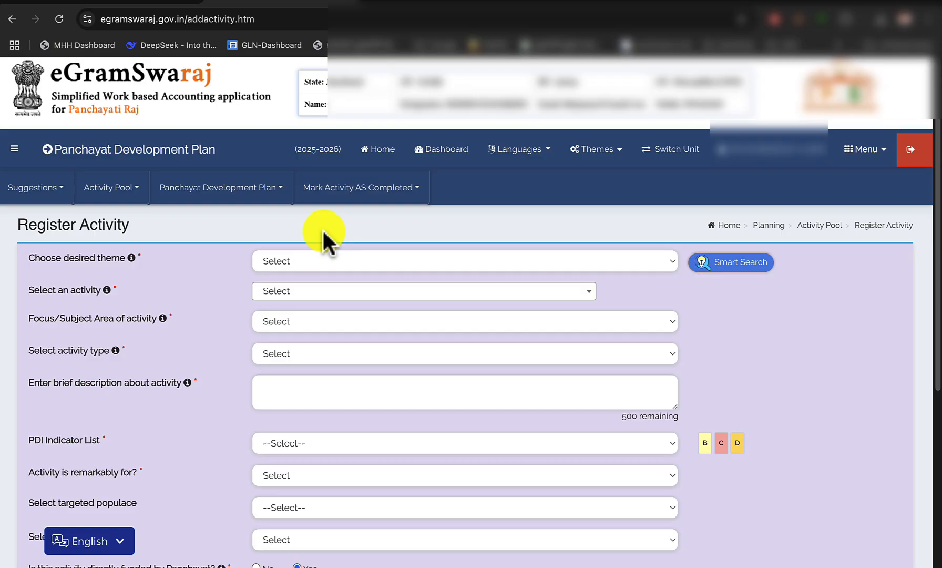
Choose Theme 5 - Clean and Green Village and the activity Drainage Construction
left_click(323, 261)
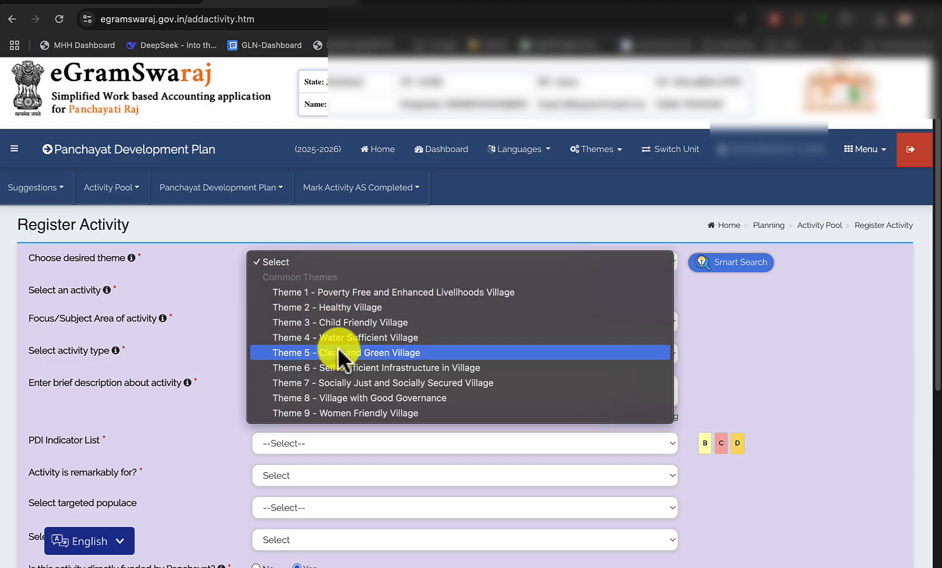
left_click(372, 353)
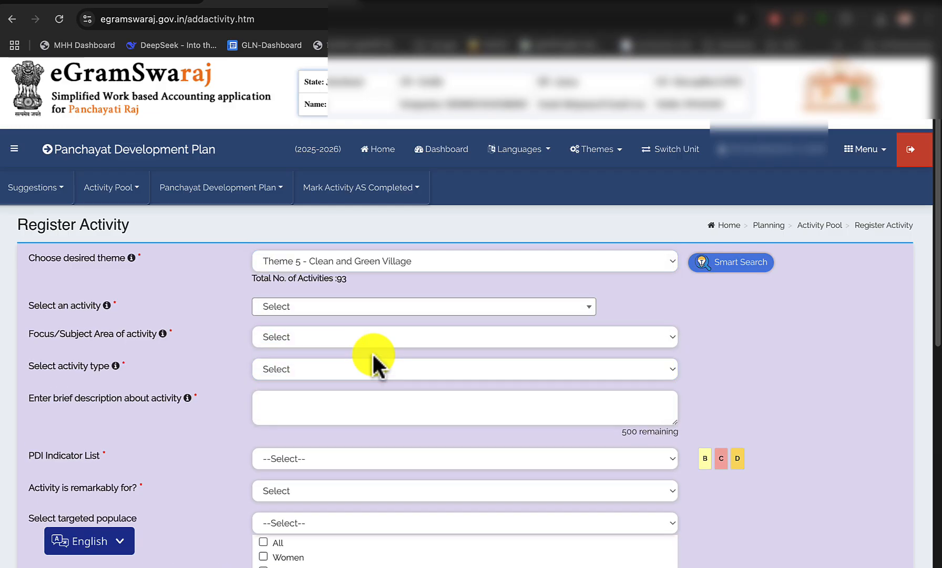
left_click(343, 310)
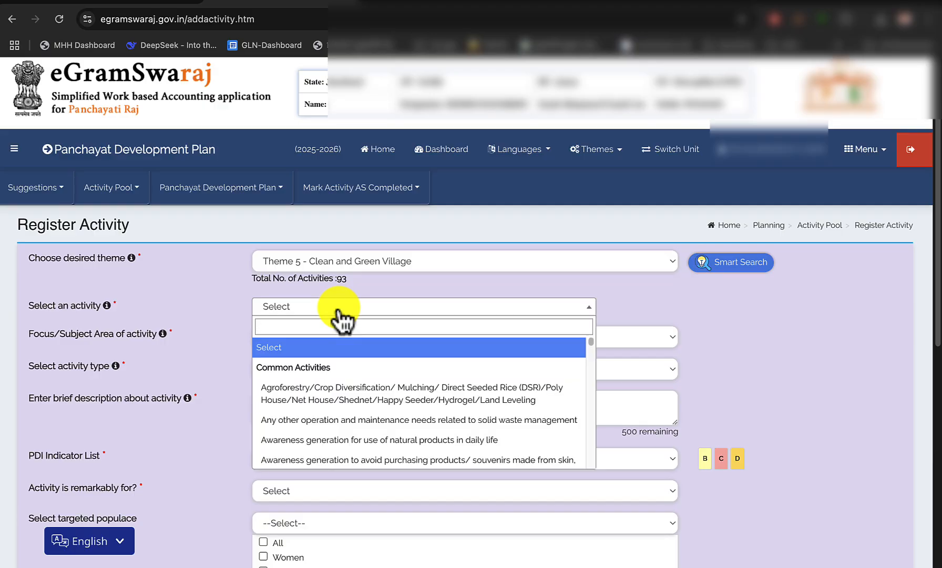
type("dra")
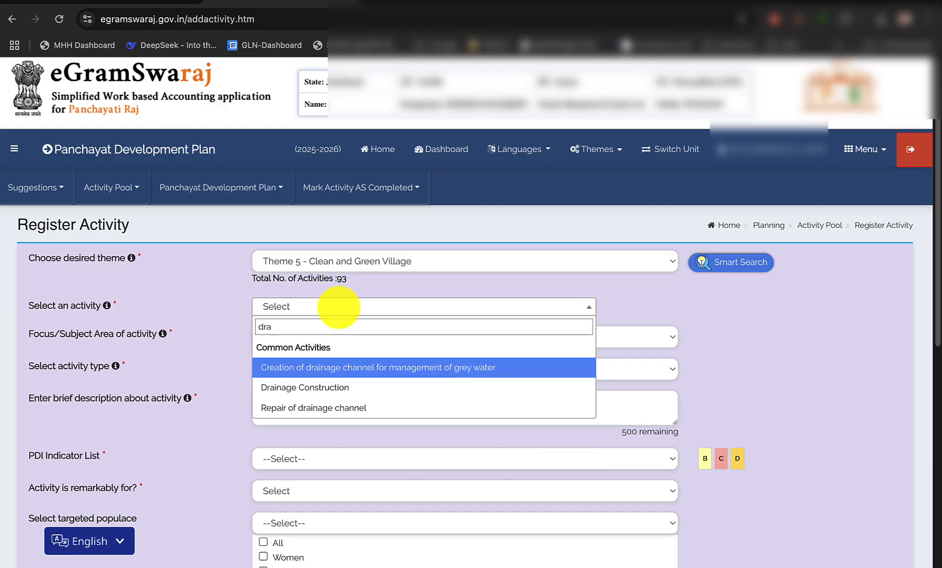
left_click(349, 388)
Consult work 1 in the scheme PDF and enter the activity description "Madarsa se majar sarif tak dhakan samet nlai nirman"
scroll(349, 389, "down", 3)
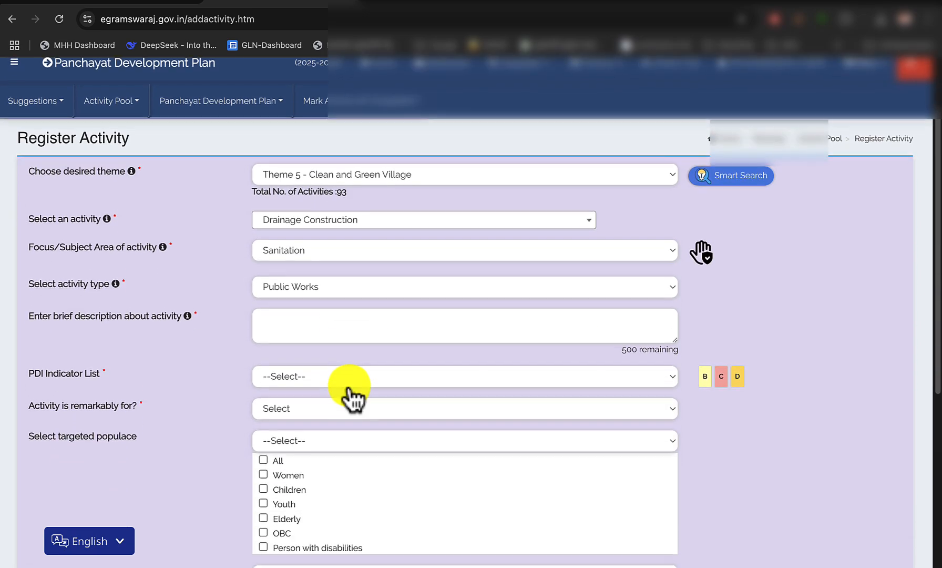
left_click(322, 326)
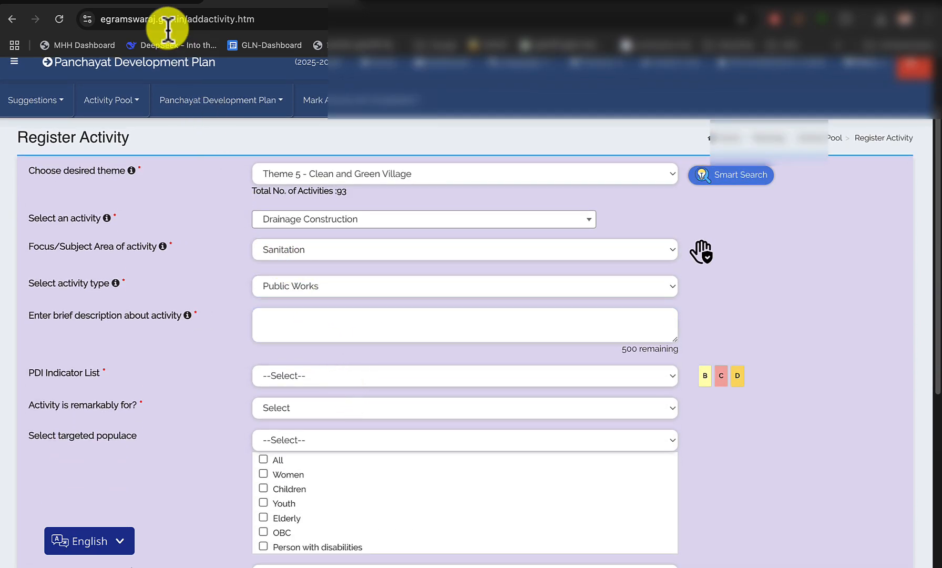
left_click(149, 2)
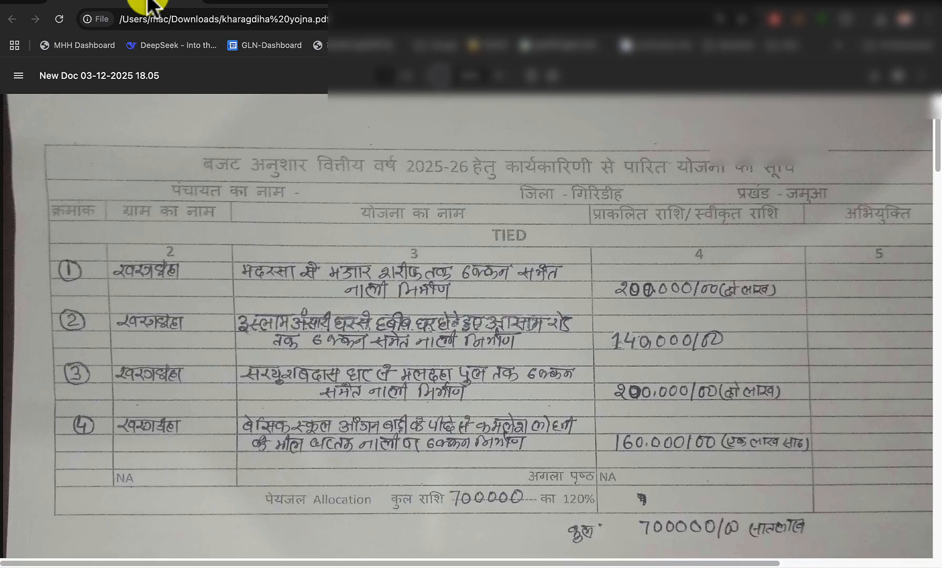
left_click(246, 5)
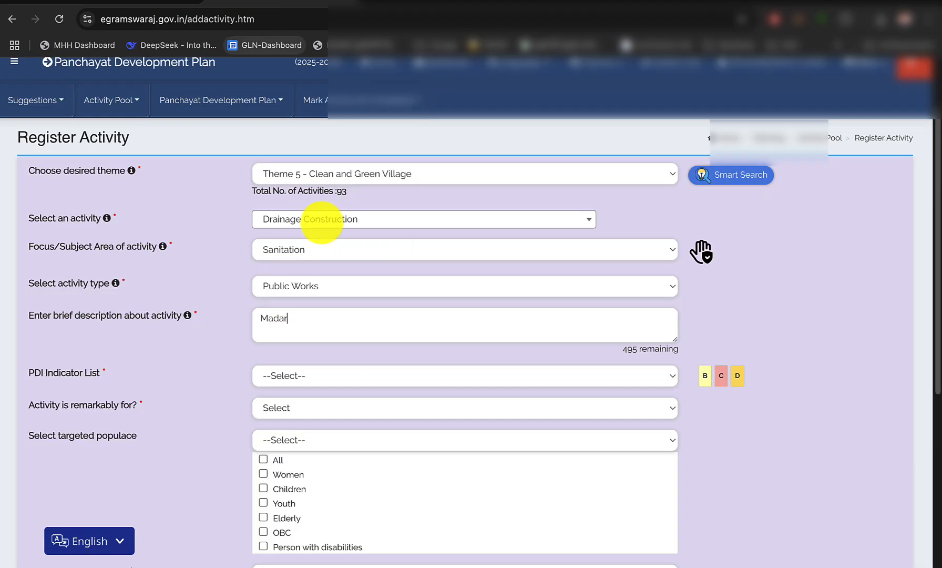
type("se majar sarif tak")
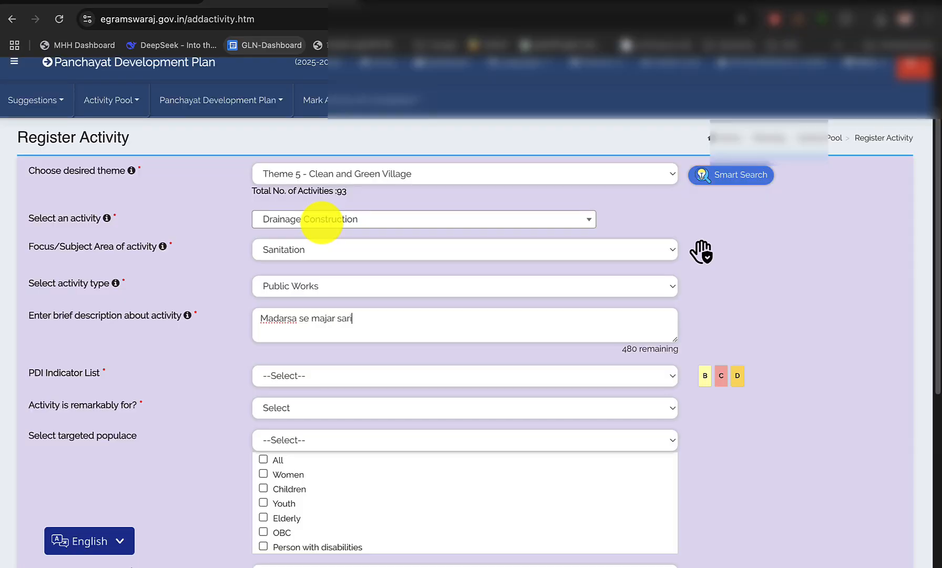
left_click(152, 4)
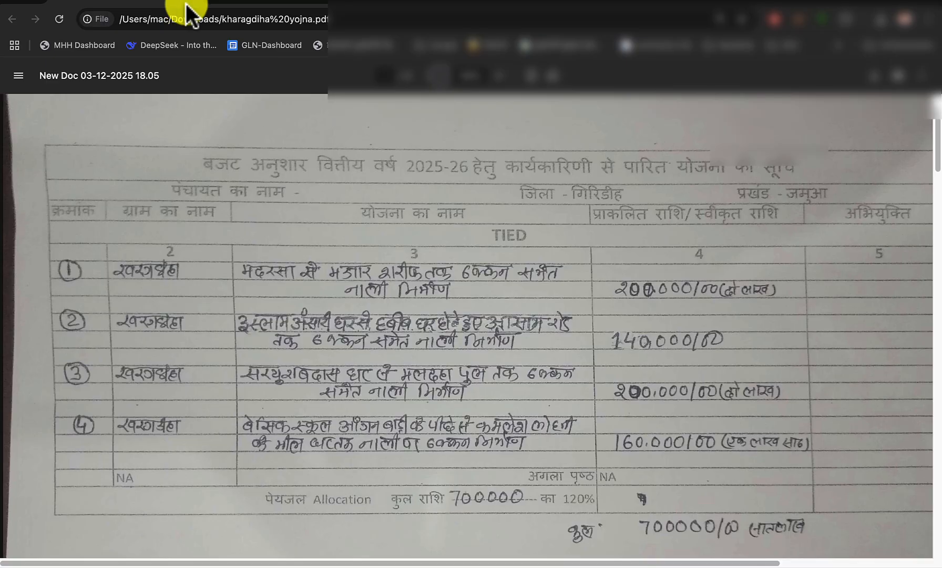
left_click(258, 4)
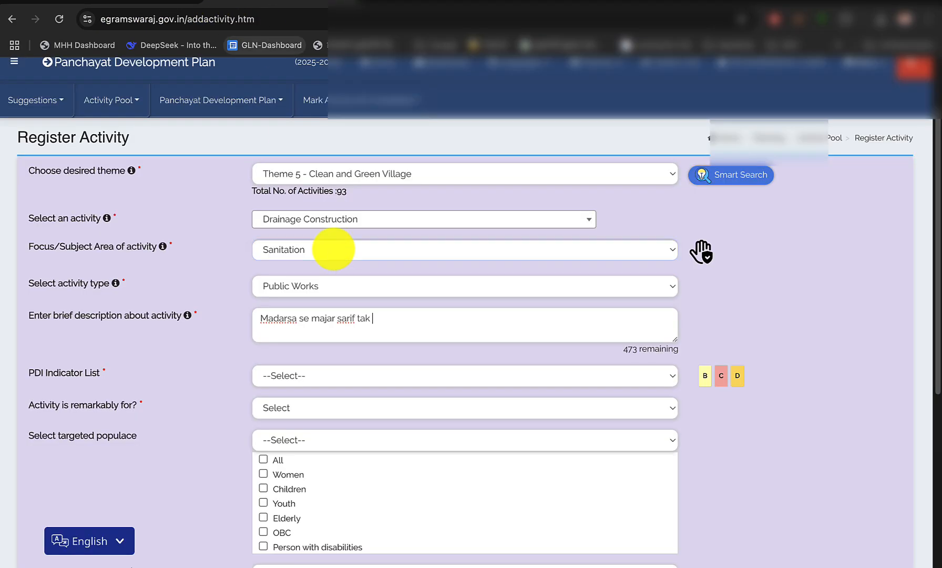
type("dhakan samet nlai ")
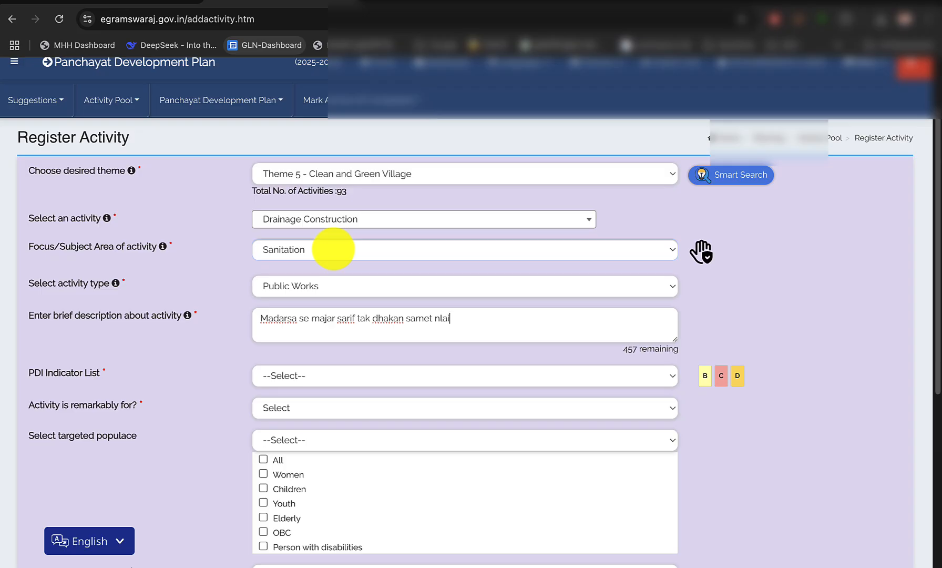
type("nirman")
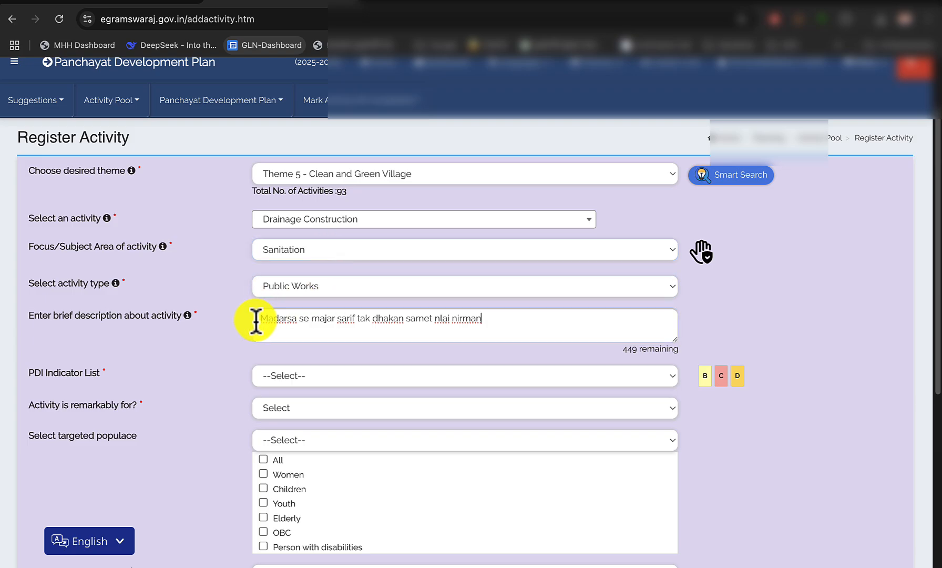
Choose None for the PDI indicators, mark the activity as remarkably for All, and tick All as the targeted populace
scroll(345, 415, "down", 1)
scroll(345, 416, "down", 1)
left_click(326, 298)
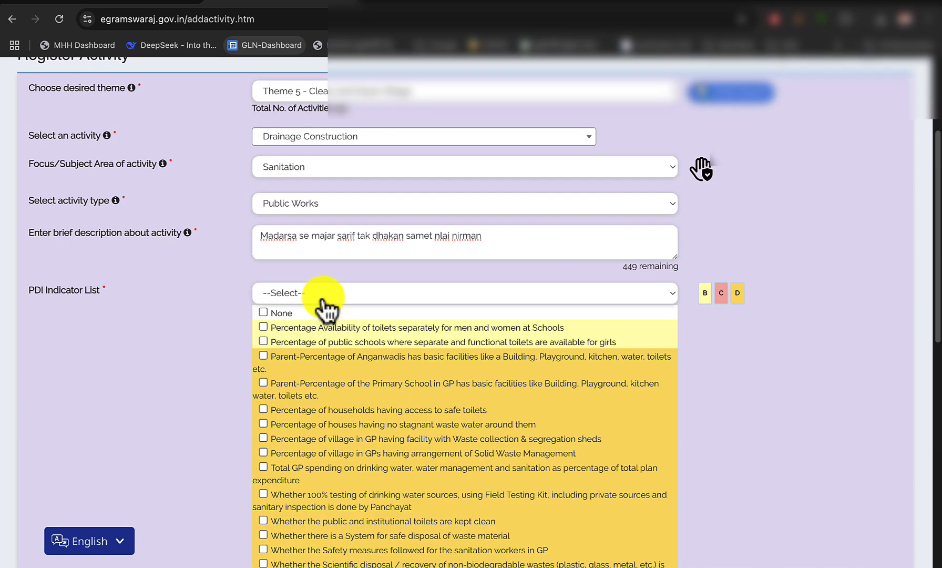
scroll(322, 330, "down", 7)
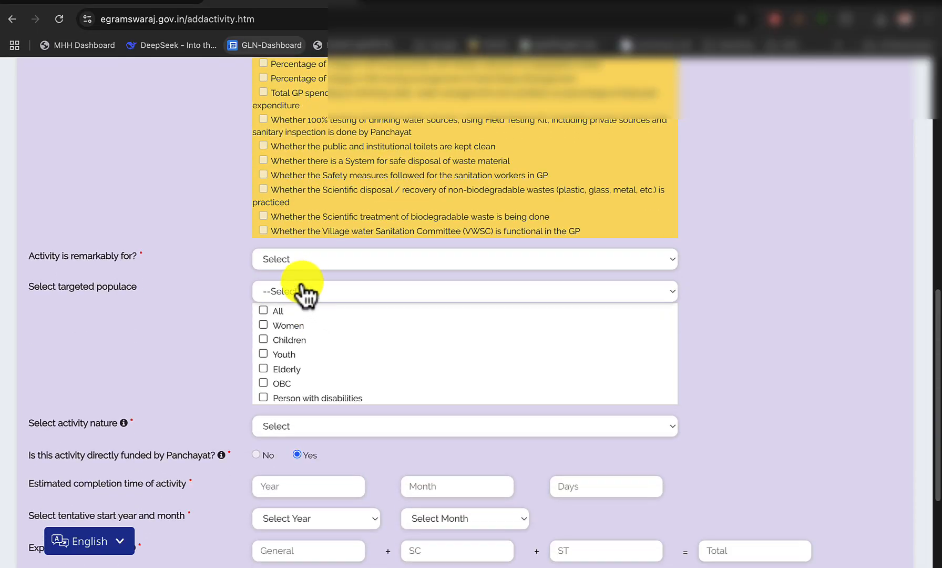
left_click(299, 261)
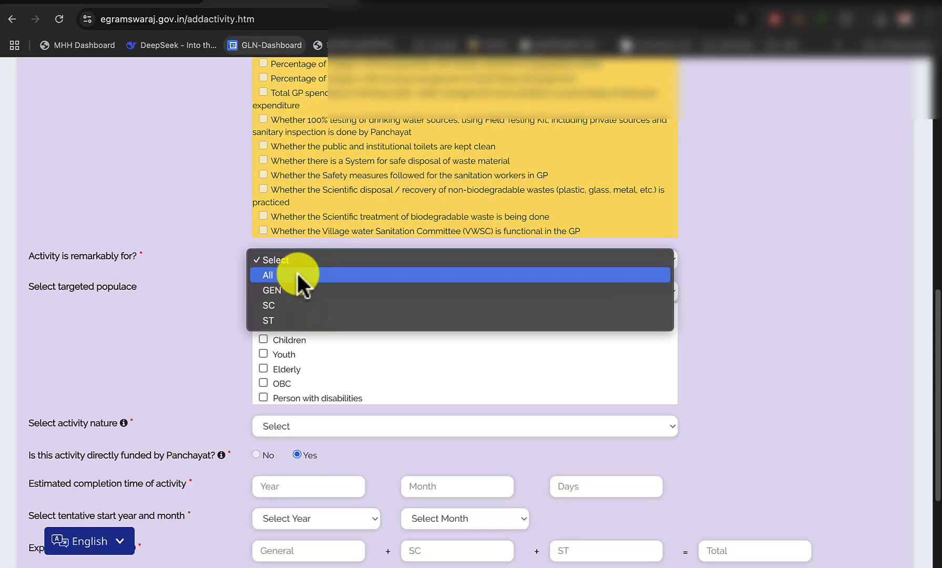
left_click(298, 274)
left_click(264, 311)
scroll(347, 331, "down", 3)
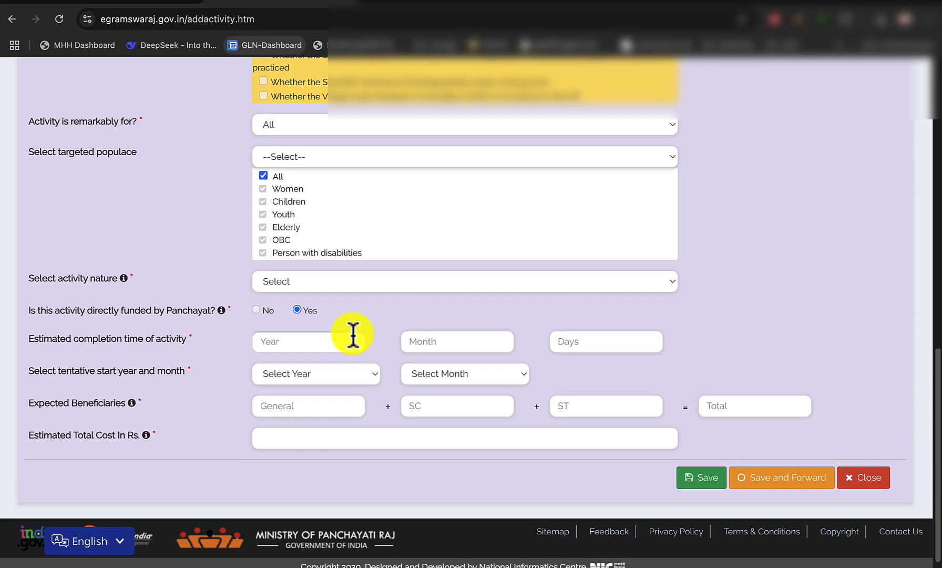
Set the activity nature to New/Fresh and mark the activity as directly funded by the Panchayat
left_click(316, 286)
left_click(284, 297)
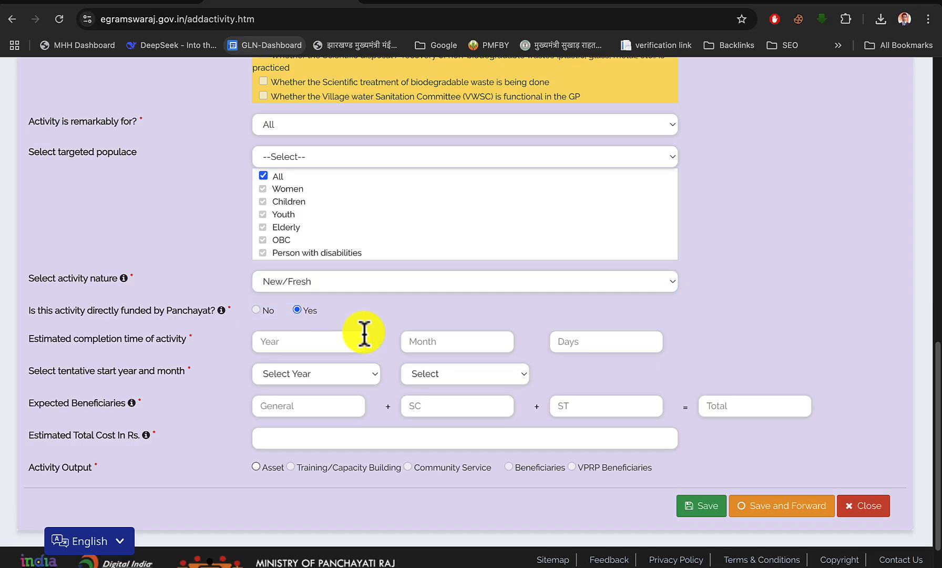
scroll(326, 305, "down", 1)
left_click(298, 273)
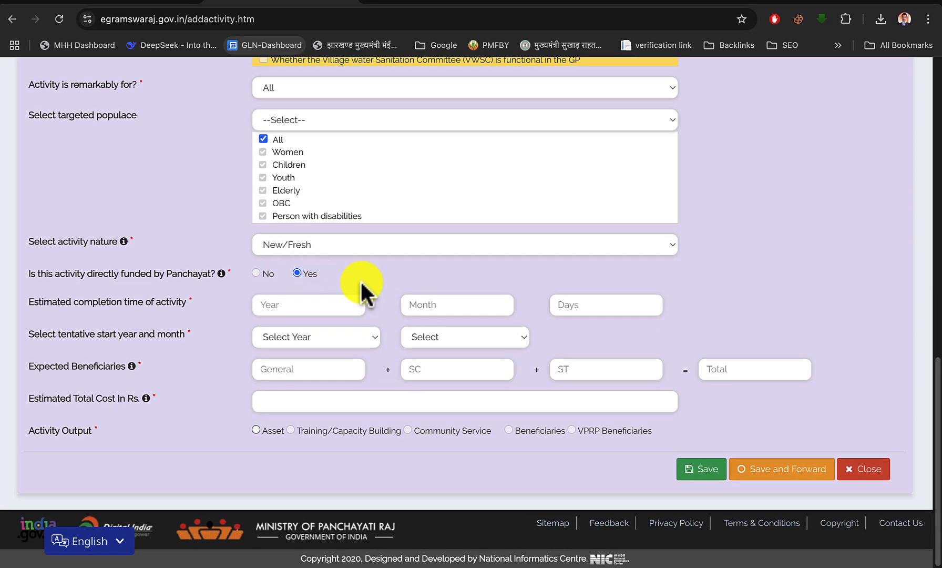
Set the estimated completion time to 10 months and the tentative start to April 2025
left_click(423, 305)
type("10")
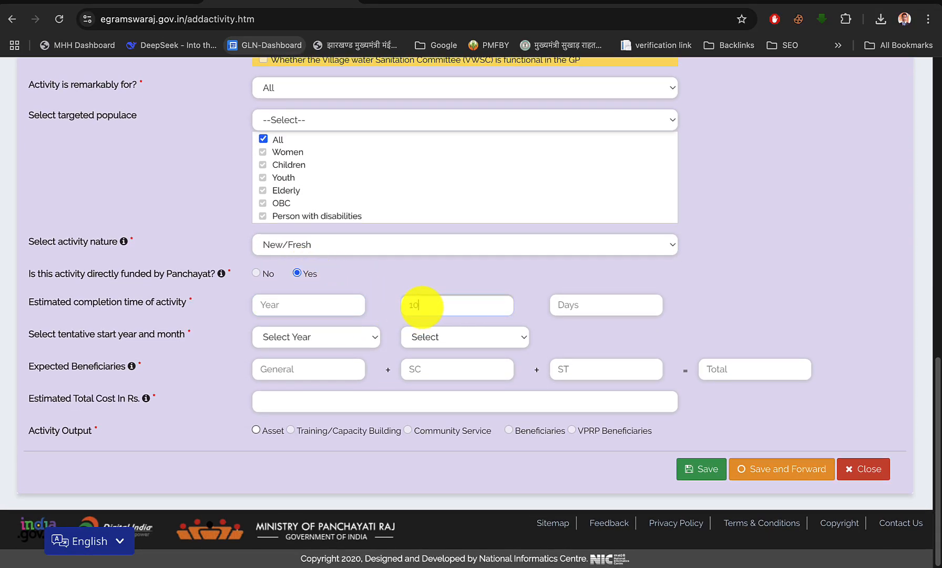
left_click(347, 339)
left_click(312, 352)
left_click(484, 337)
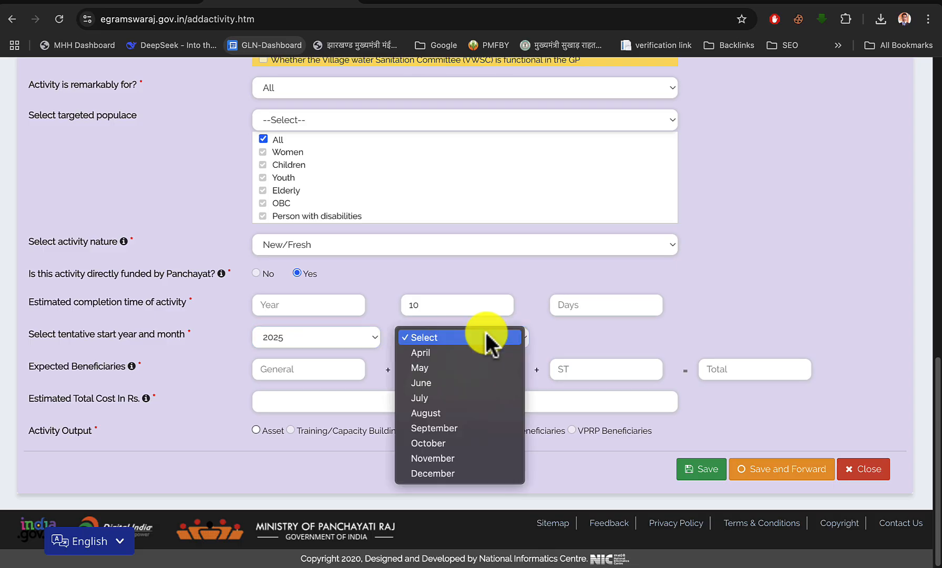
left_click(467, 353)
Enter 130 General, 40 SC and 0 ST beneficiaries, and set the estimated total cost to 200000 from the scheme PDF
left_click(344, 371)
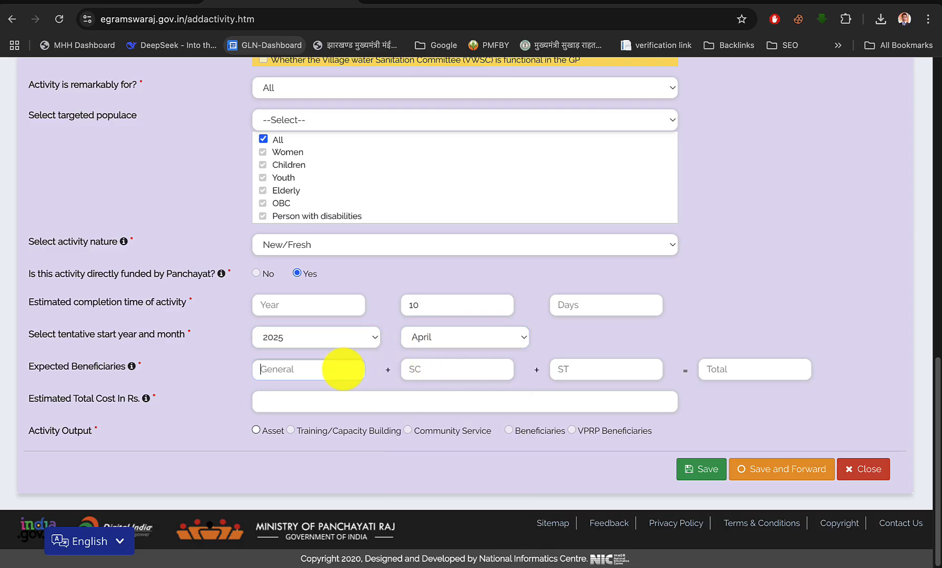
type("130")
key("Tab")
type("40")
left_click(153, 6)
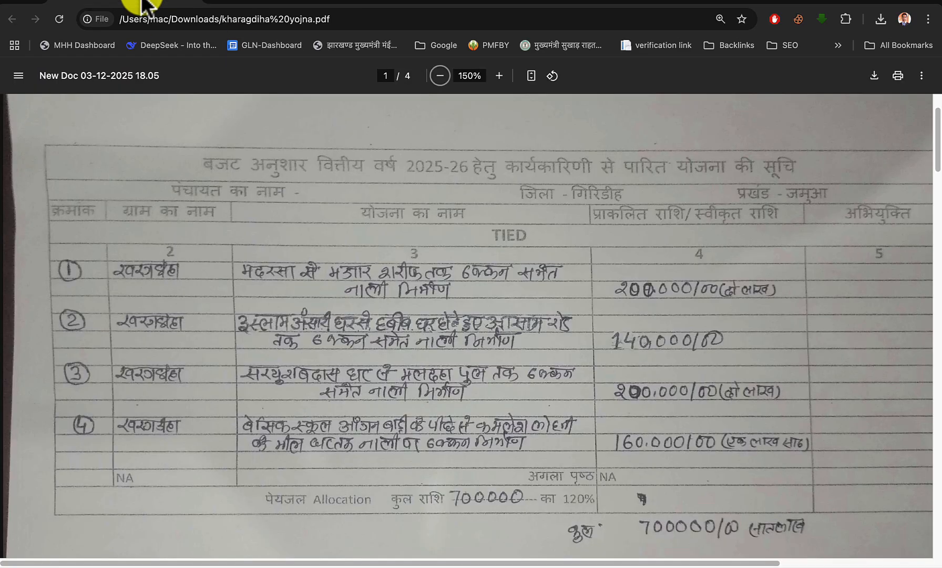
left_click(305, 7)
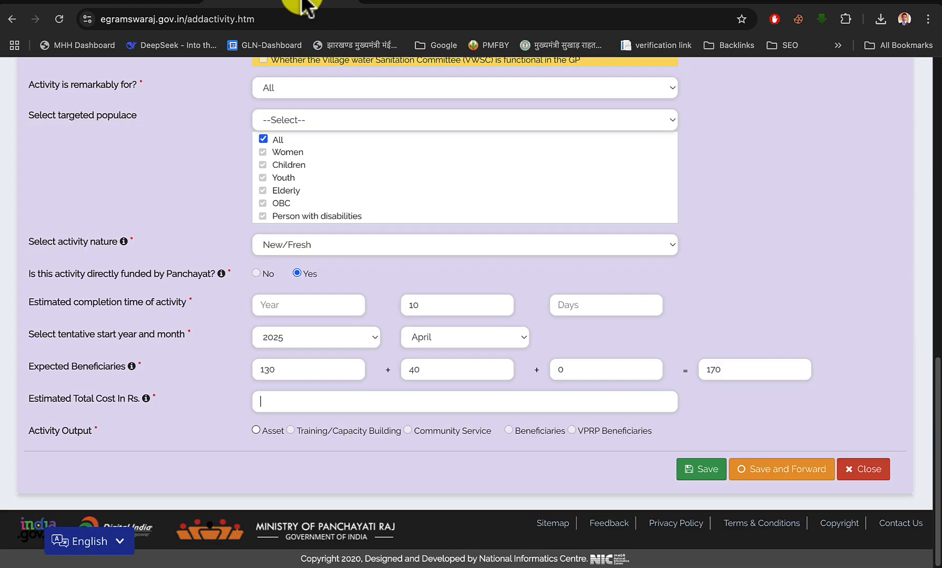
type("200000")
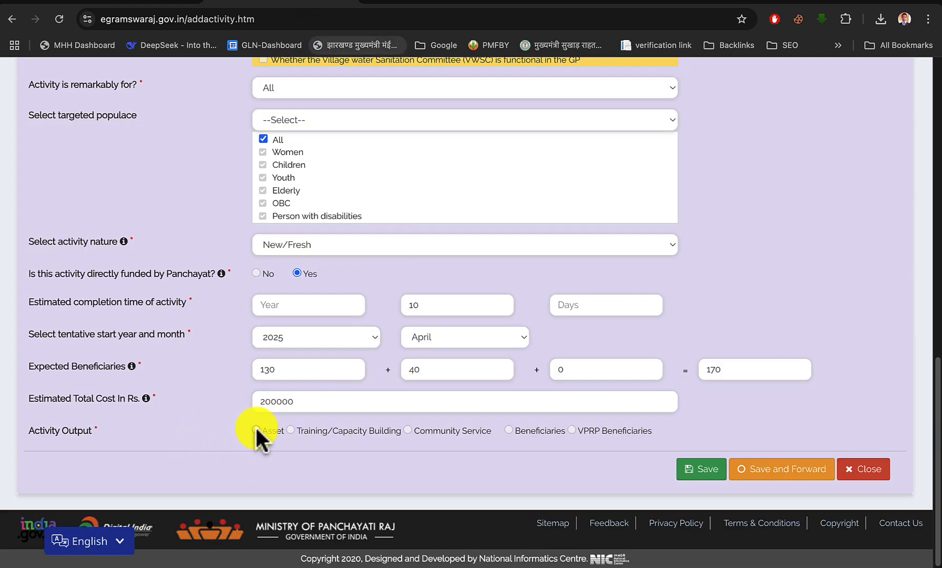
Set the activity output to an Immovable asset of category Liquid Waste Management and sub category Drainage channel
left_click(256, 430)
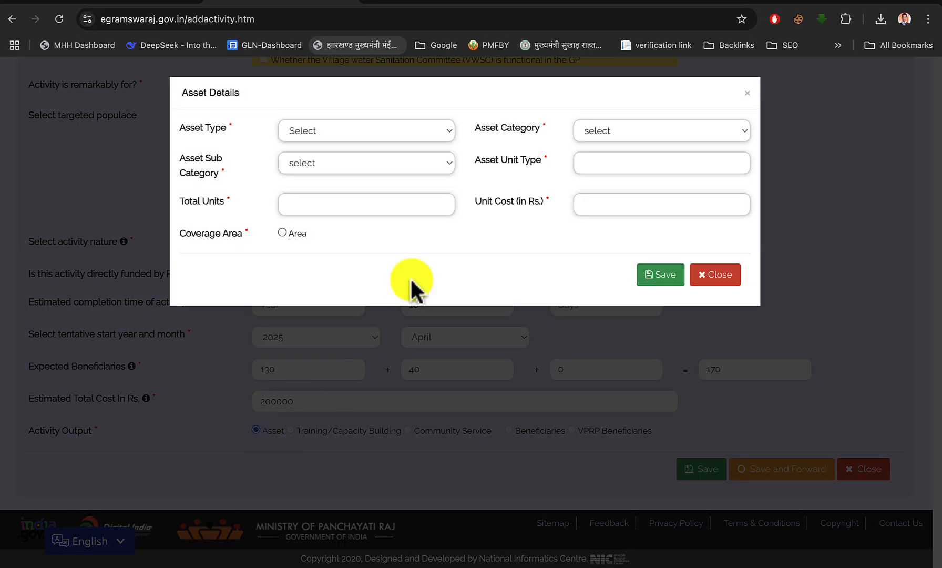
left_click(327, 132)
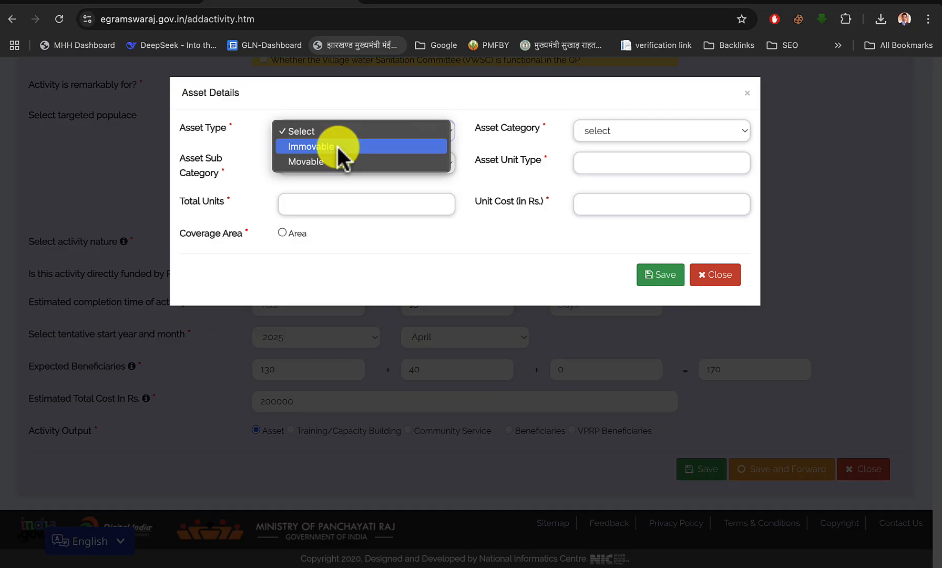
left_click(338, 147)
left_click(596, 131)
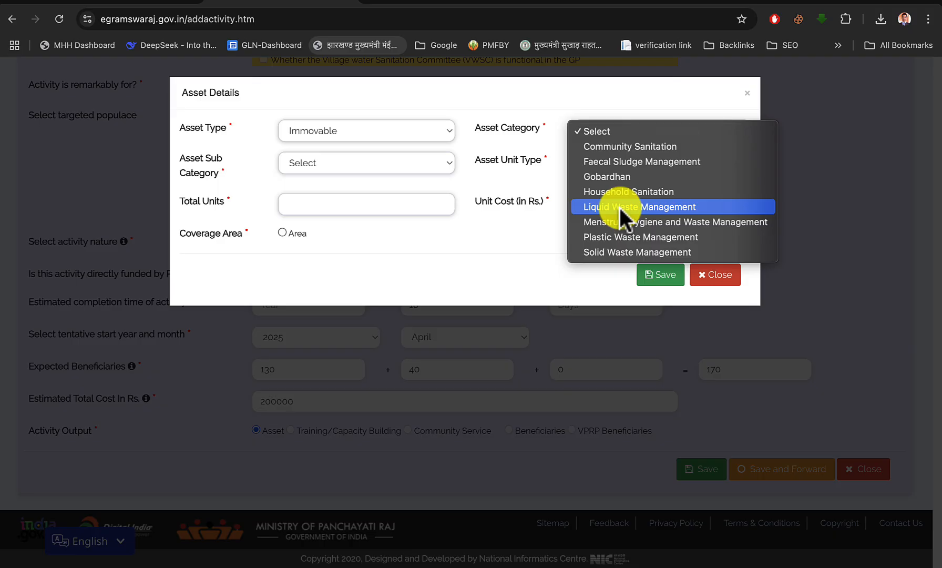
left_click(637, 208)
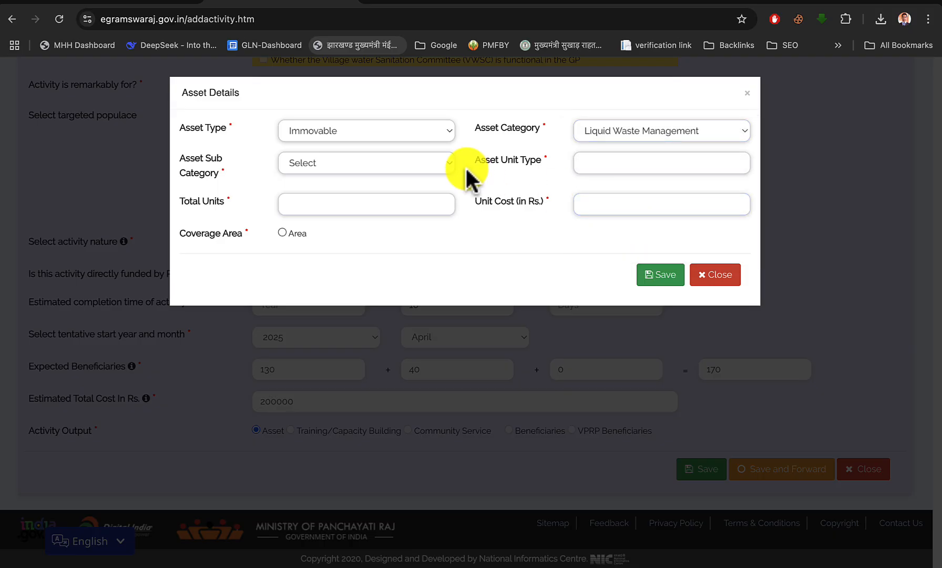
left_click(350, 161)
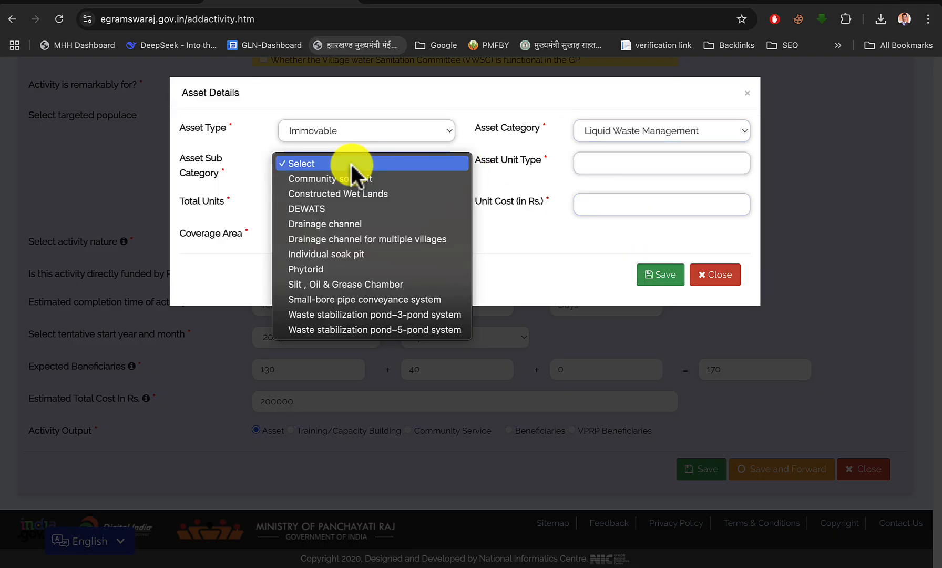
left_click(350, 225)
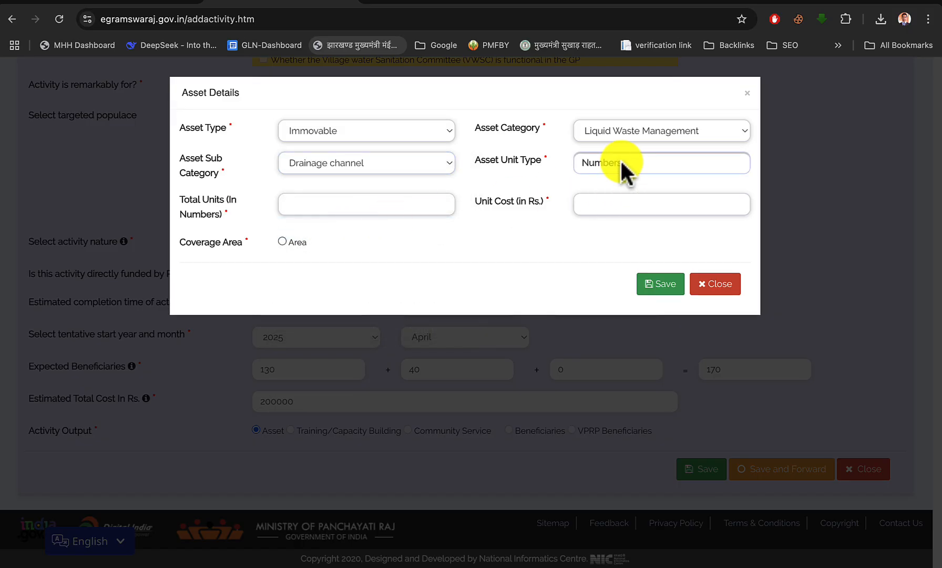
Enter 1 total unit and a unit cost of 200000 for the drainage channel asset
left_click(437, 204)
type("1")
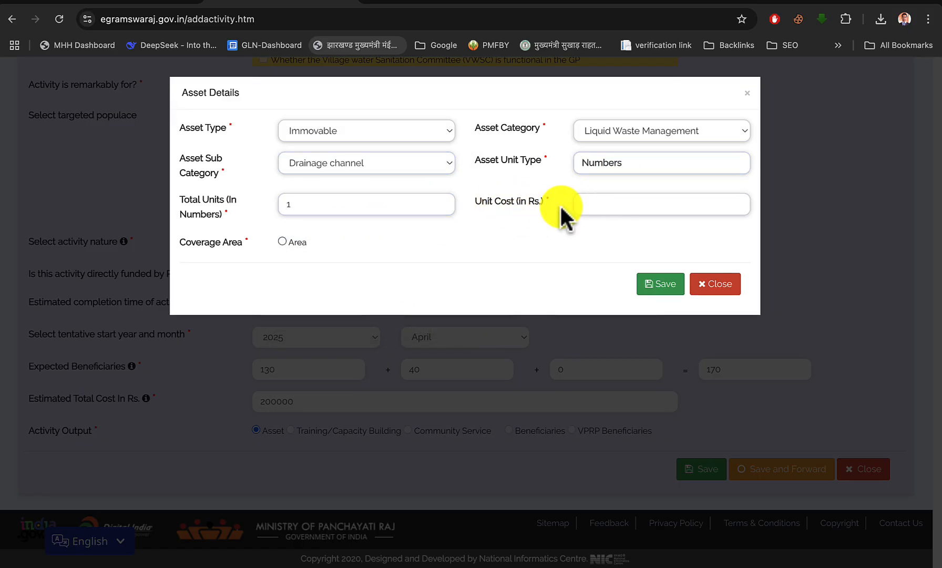
left_click(584, 204)
type("200000")
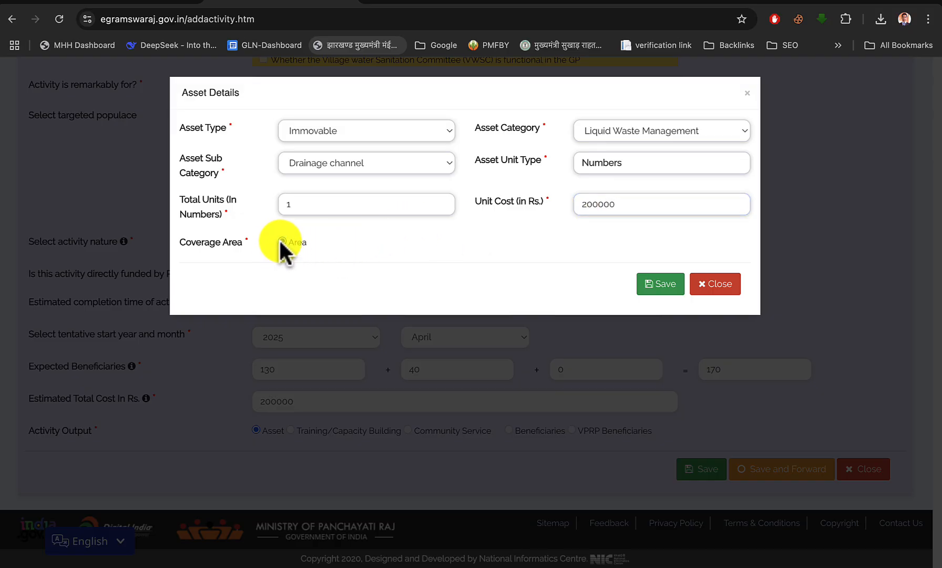
Set the coverage area to Kharagdiha village as in the scheme PDF with 1 unit, and save the asset details and the activity
left_click(282, 241)
left_click(139, 3)
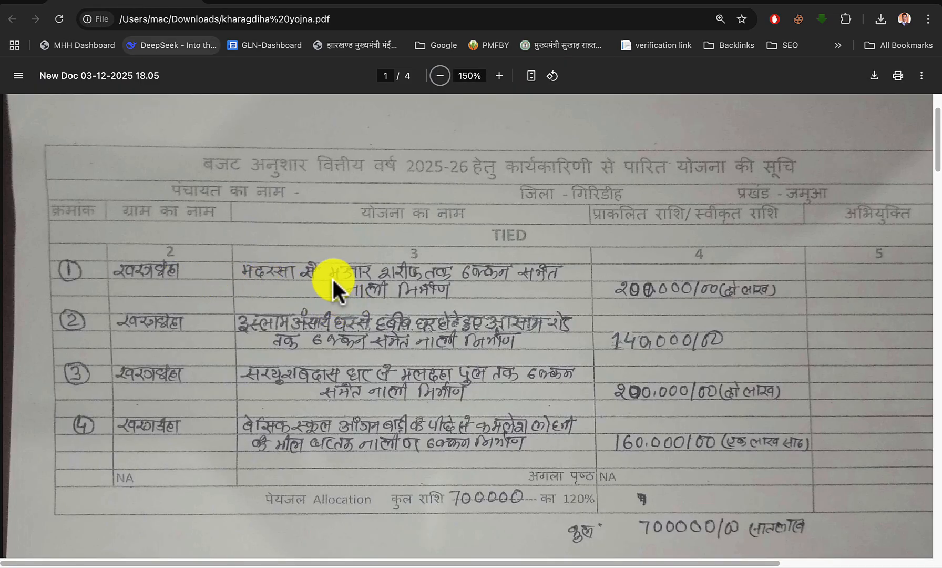
left_click(312, 5)
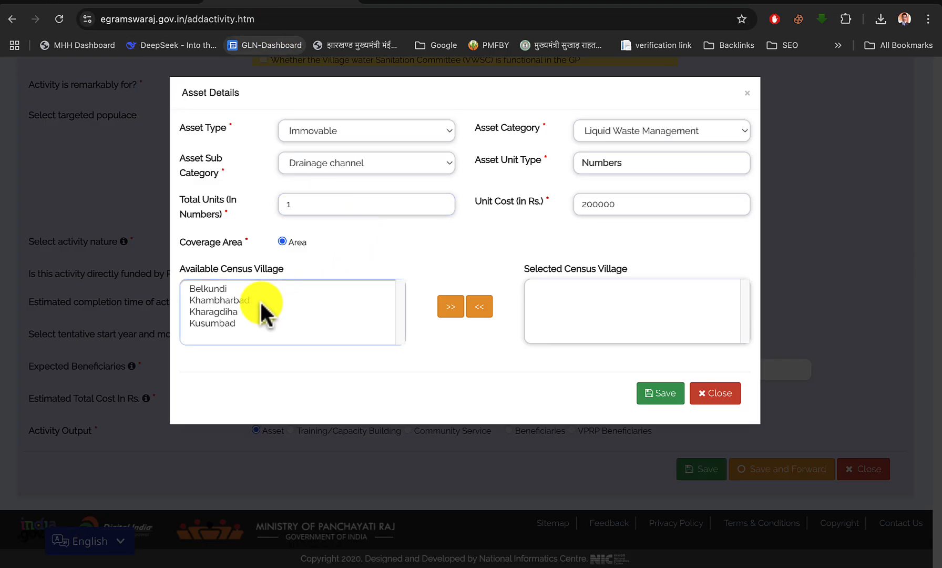
left_click(220, 312)
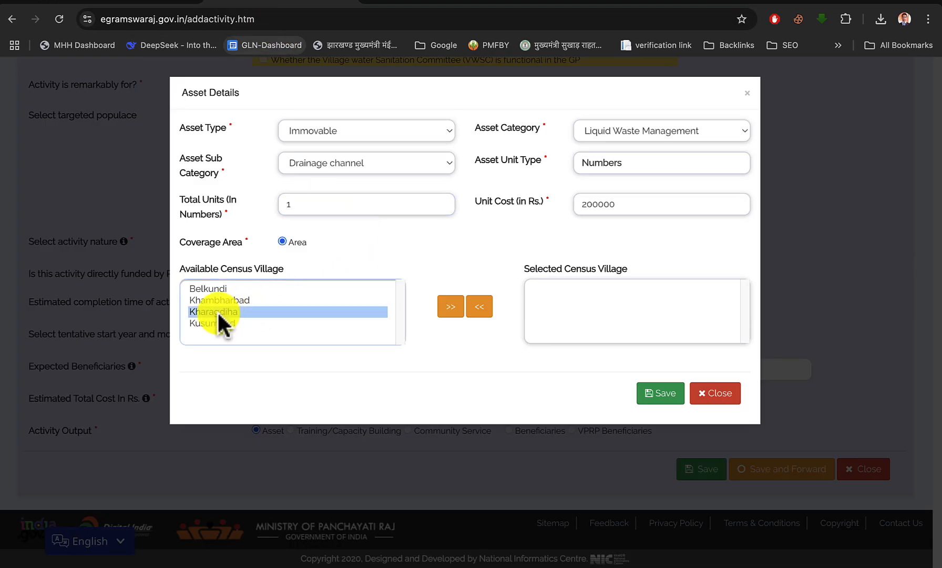
left_click(447, 314)
scroll(553, 306, "down", 3)
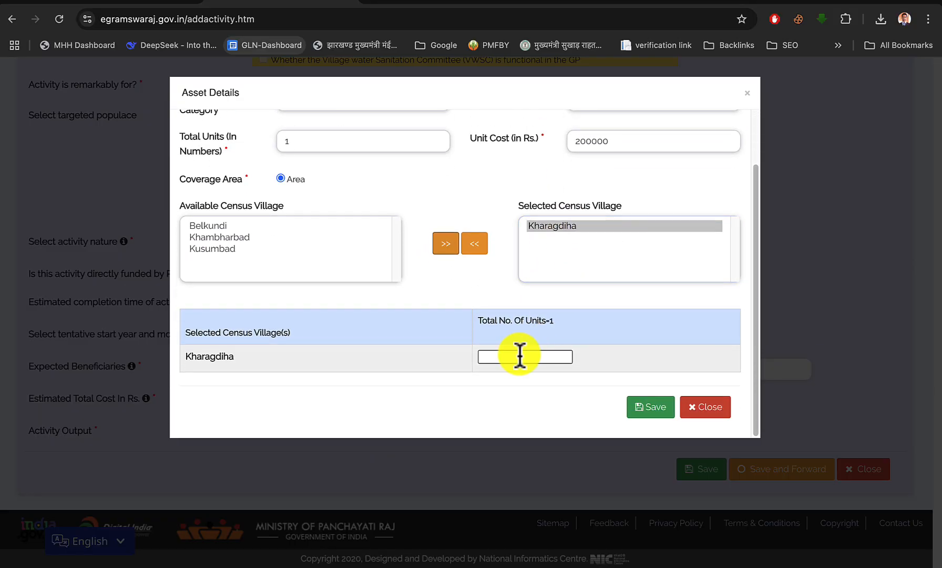
left_click(518, 357)
type("1")
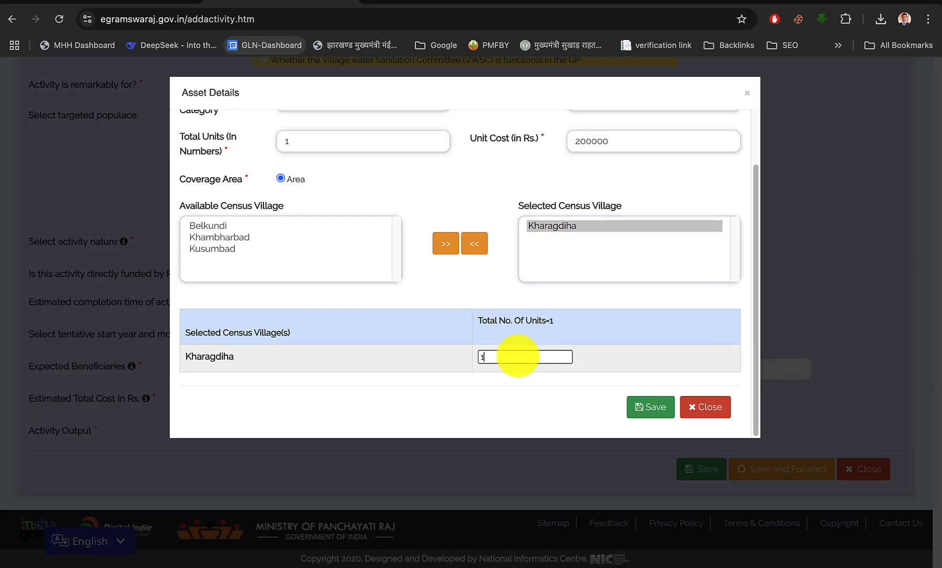
left_click(648, 408)
left_click(716, 477)
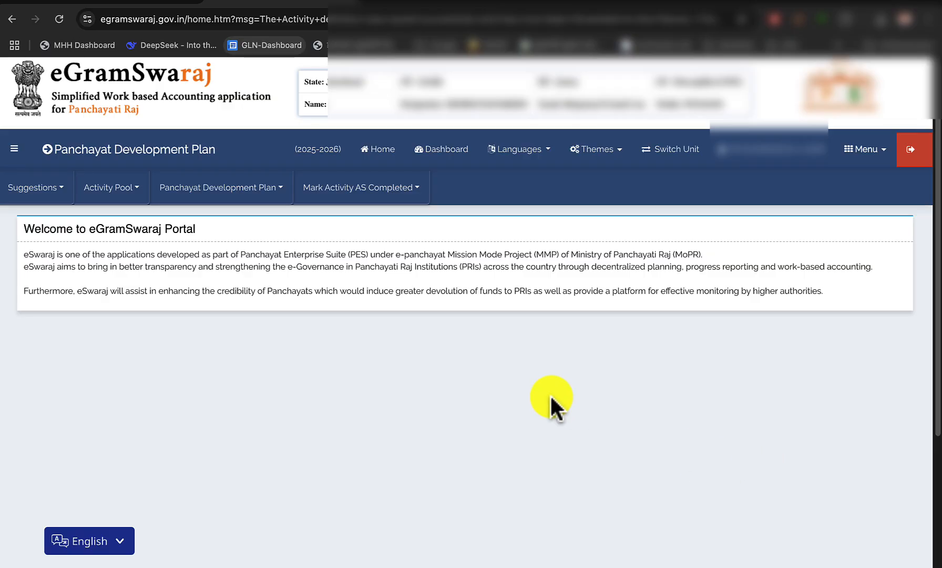
Review the approved works in the scheme PDF, from the tied lists through to the untied list
left_click(150, 4)
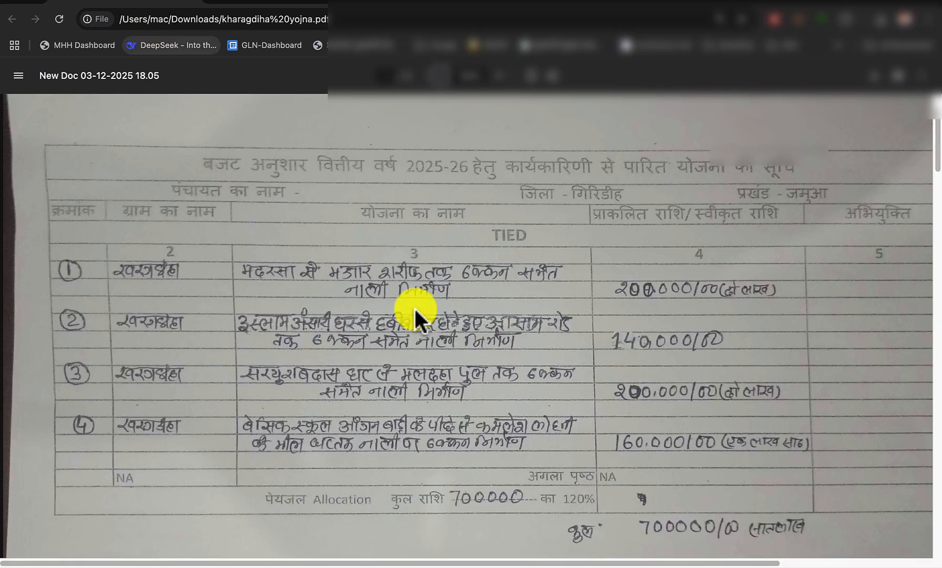
scroll(487, 416, "down", 2)
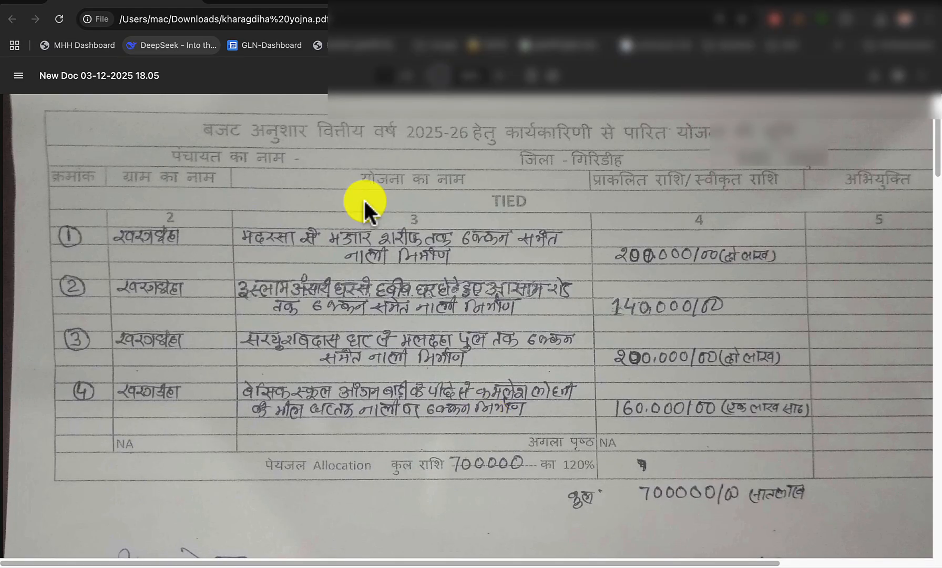
left_click(383, 77)
type("2")
key("Tab")
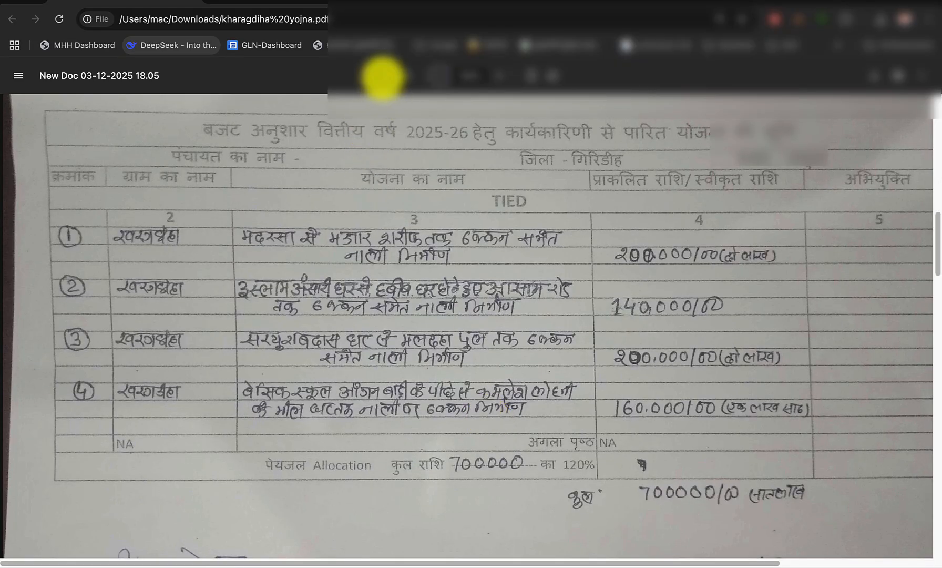
scroll(486, 404, "down", 3)
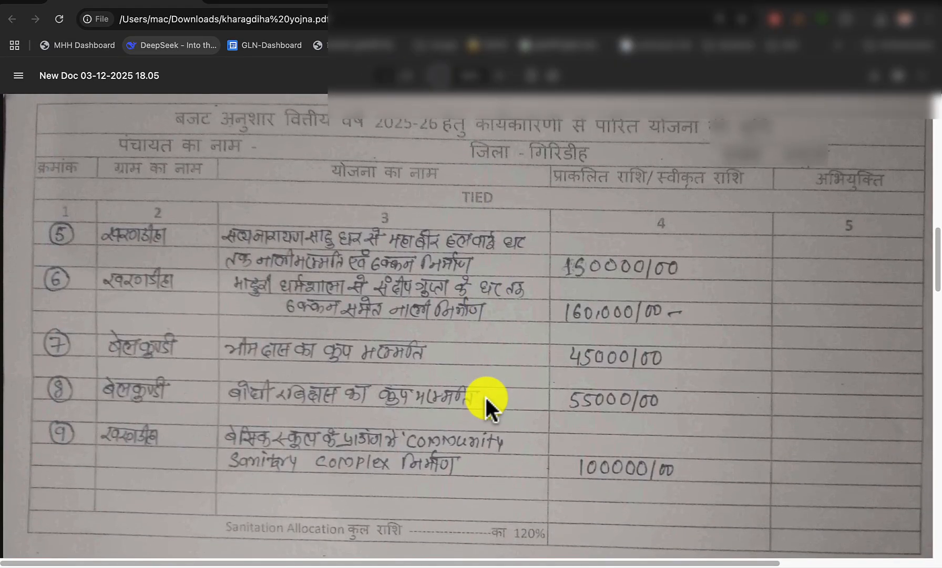
type("3")
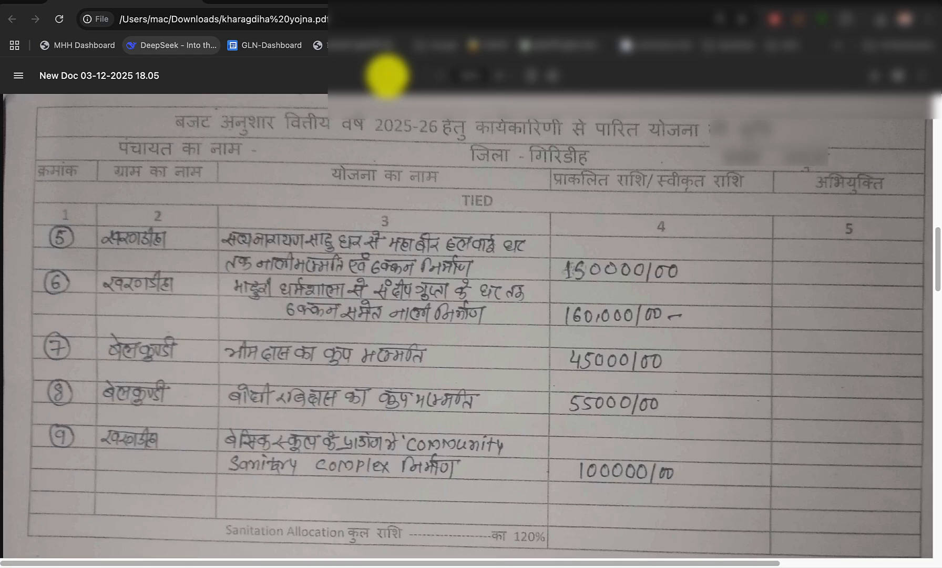
key("Tab")
scroll(422, 358, "down", 3)
scroll(420, 358, "down", 2)
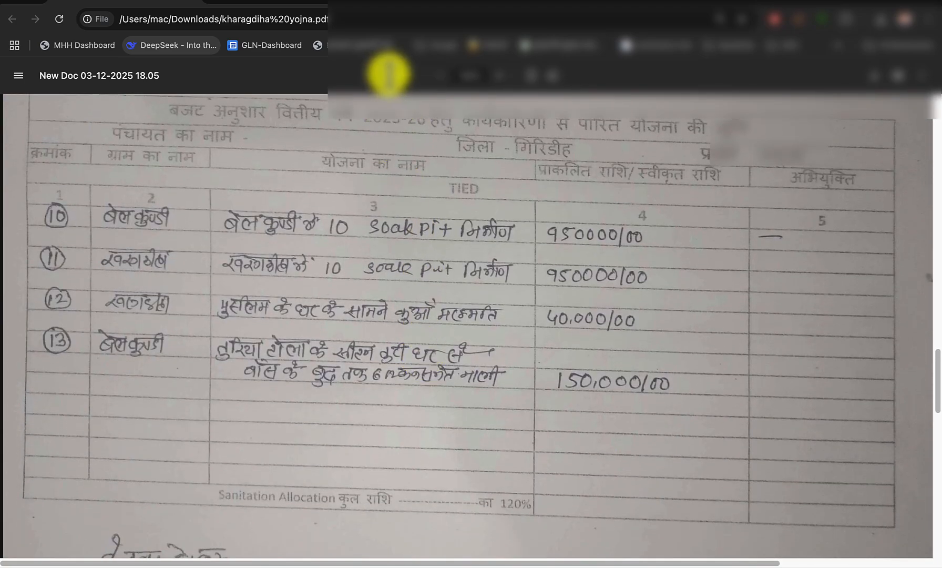
type("4")
key("Tab")
scroll(431, 360, "down", 3)
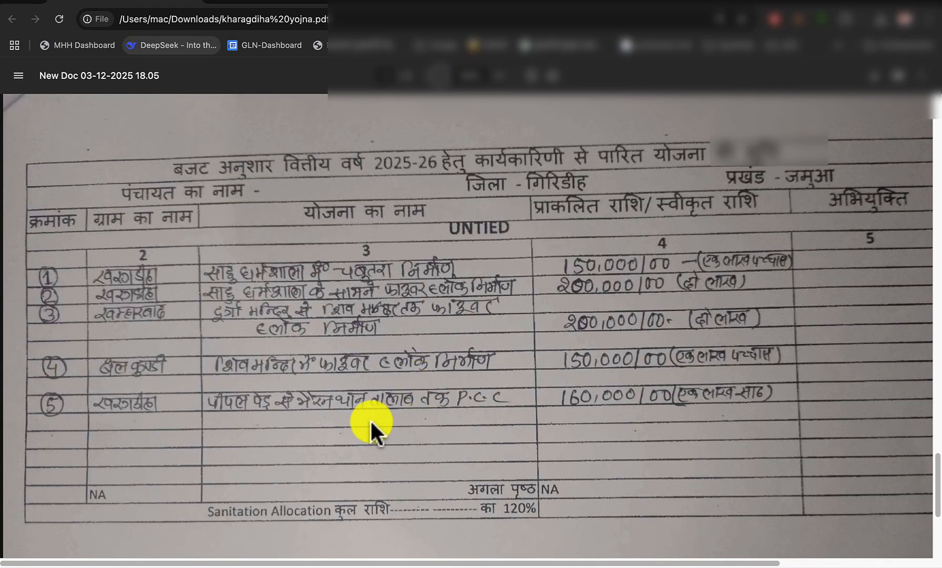
Begin registering a new activity in eGramSwaraj with Theme 6 - Self-sufficient Infrastructure in Village and the activity Construction of roads
left_click(263, 4)
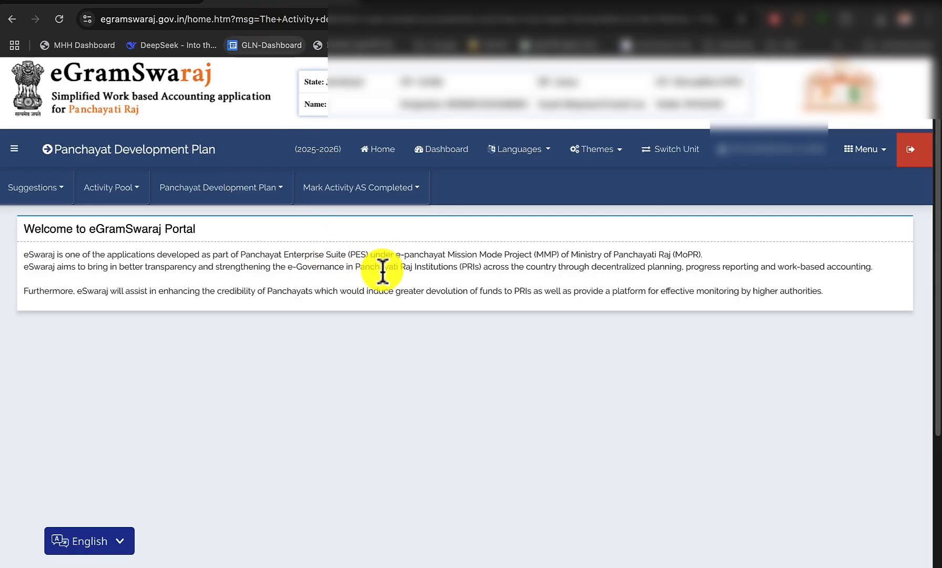
left_click(109, 190)
left_click(113, 212)
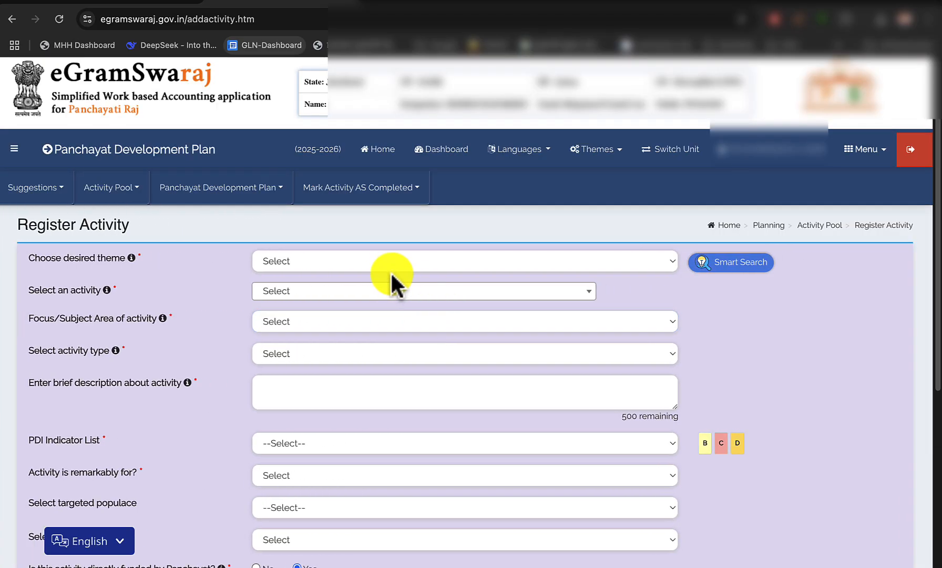
left_click(381, 265)
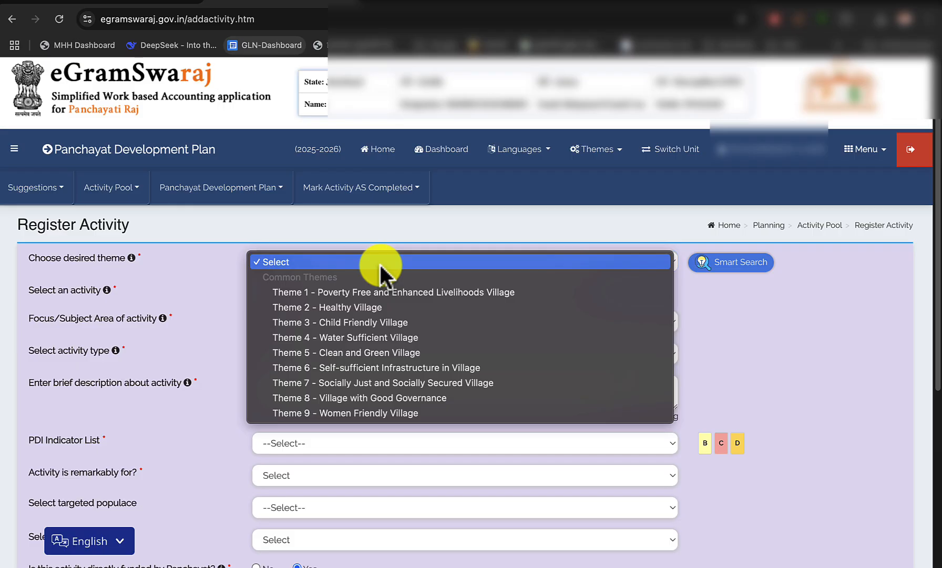
left_click(370, 367)
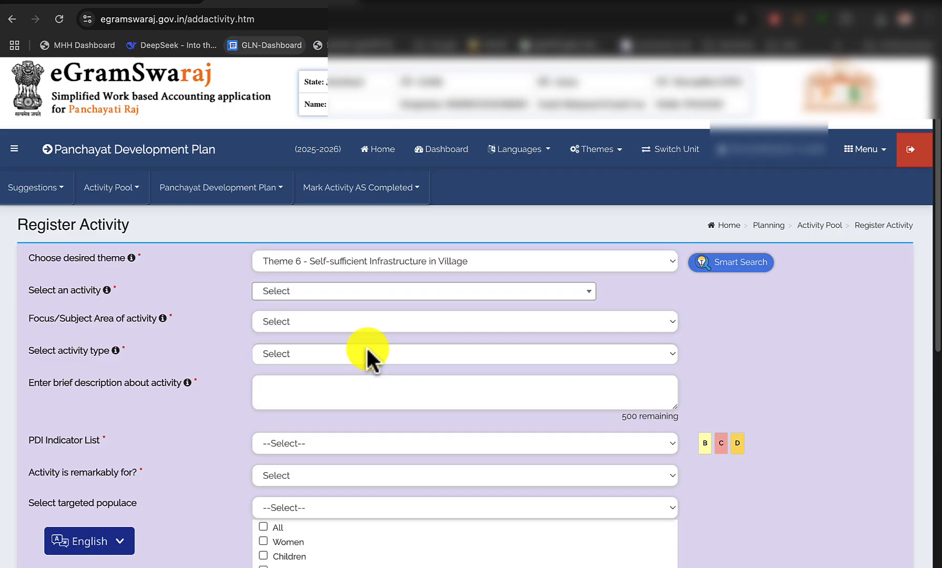
left_click(330, 310)
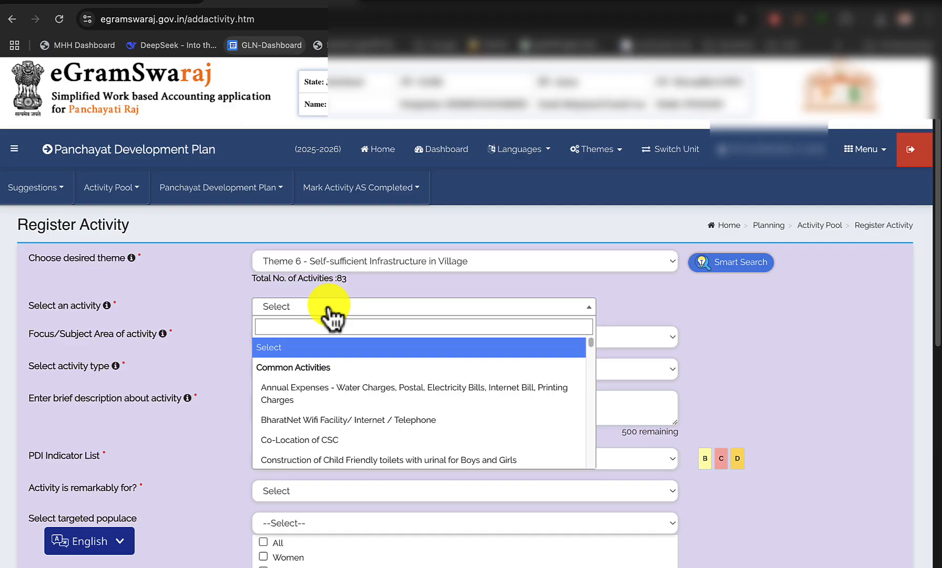
type("cons")
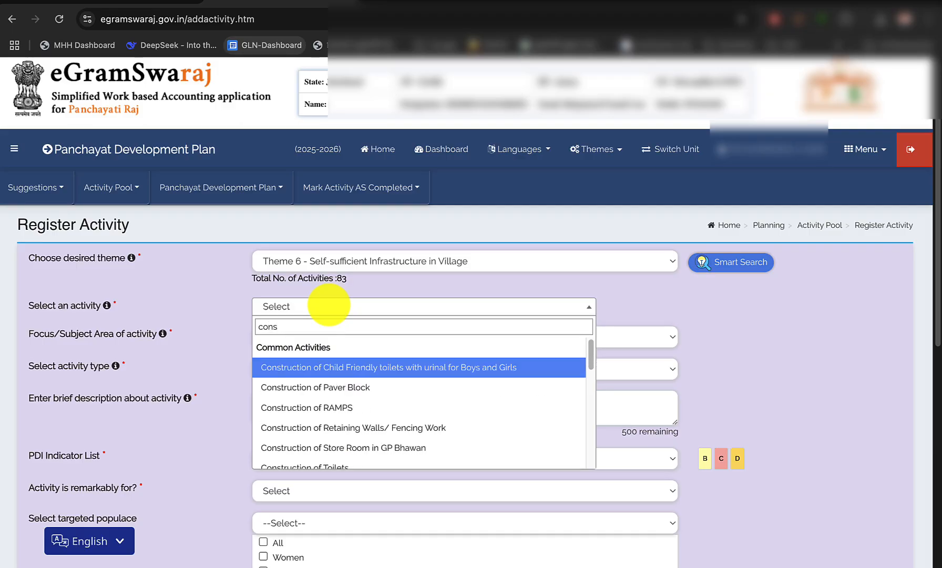
scroll(361, 410, "down", 4)
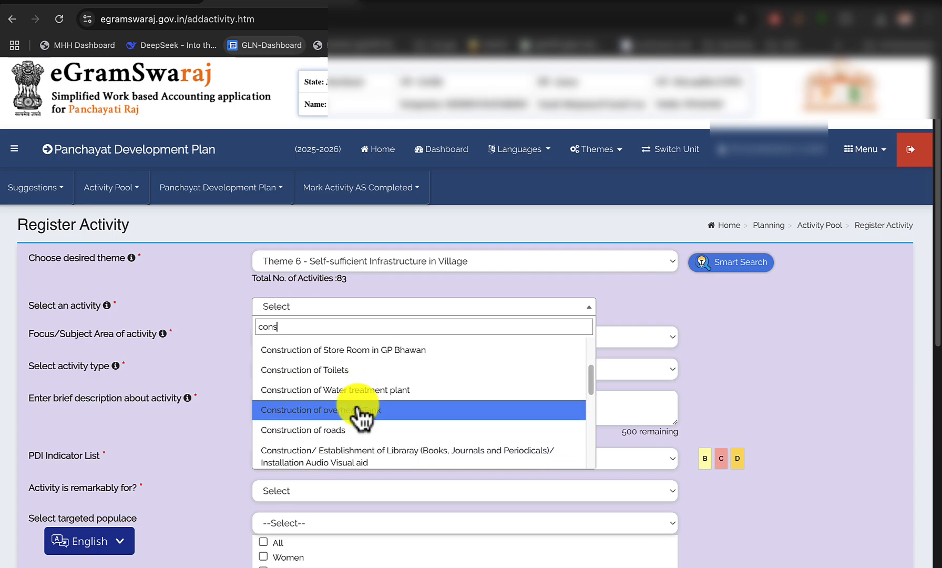
left_click(342, 430)
scroll(263, 421, "down", 2)
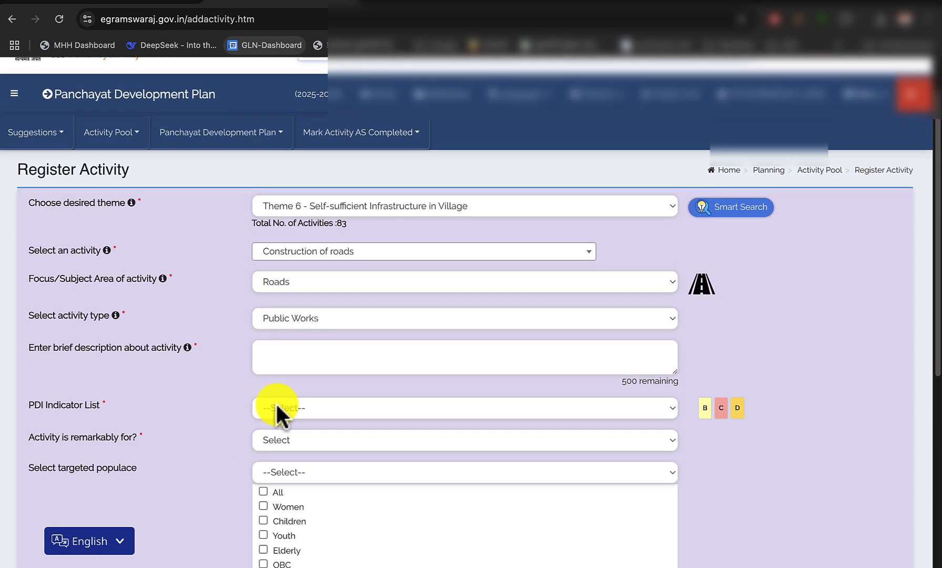
Describe the activity as "pipal ped se bhairanthan talab tak PCC nirman", following work 5 of the untied list in the scheme PDF
left_click(304, 358)
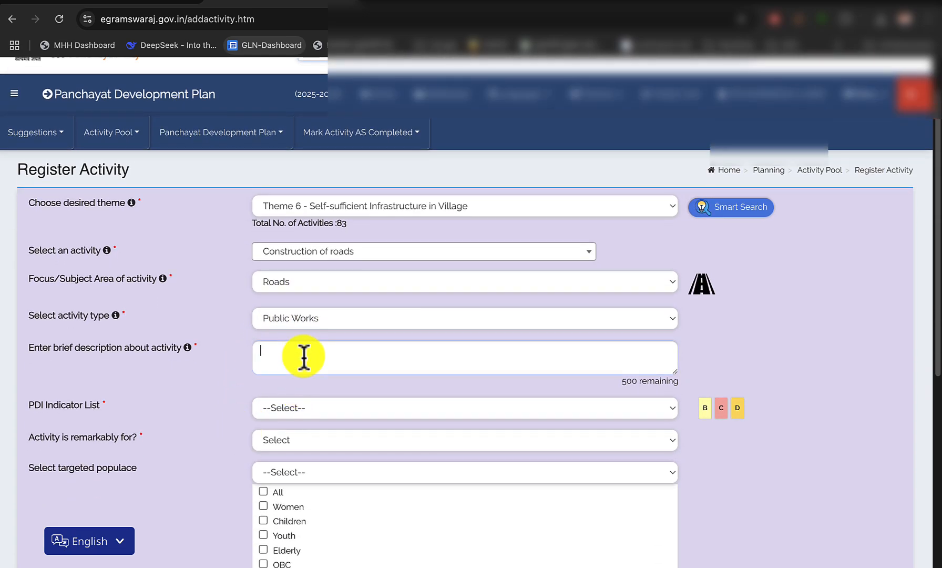
left_click(140, 4)
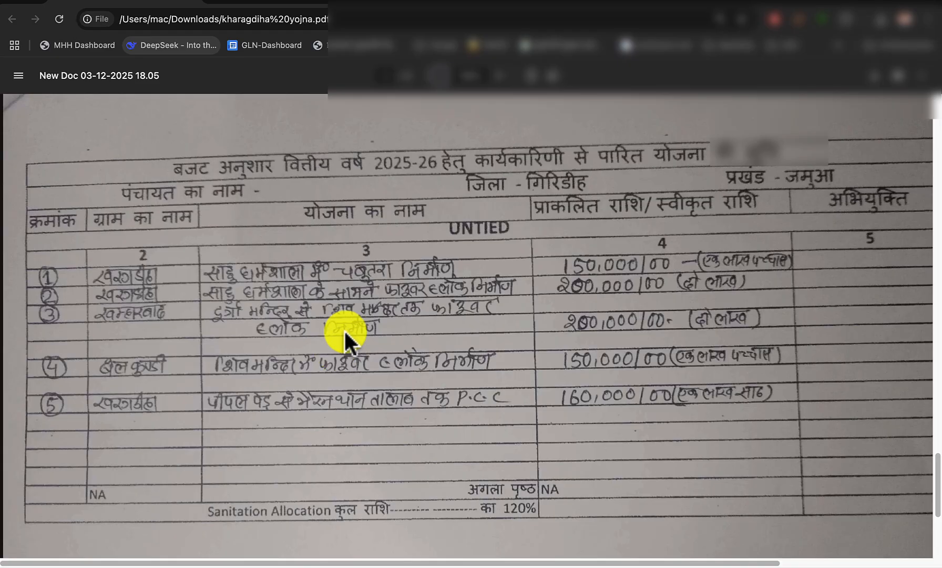
left_click(304, 2)
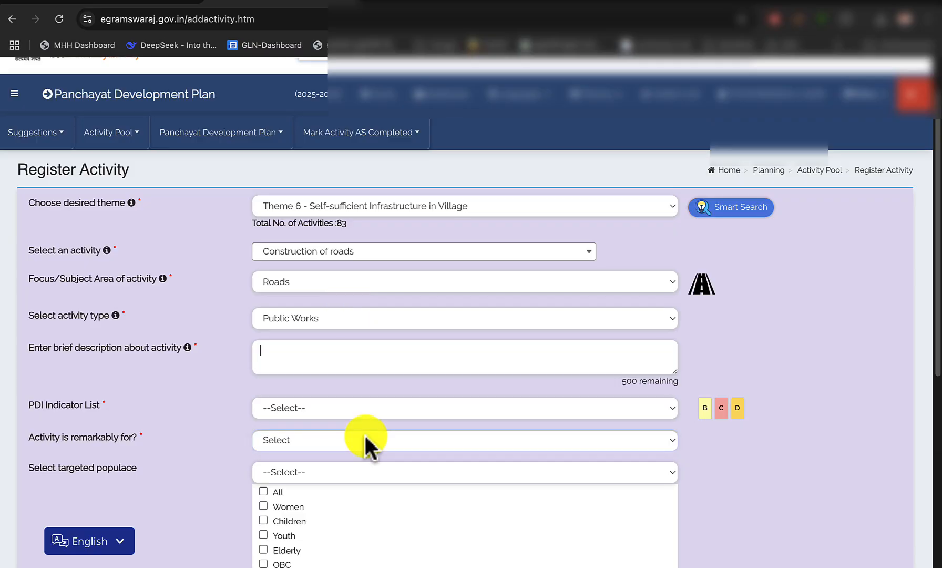
type("ipal ped")
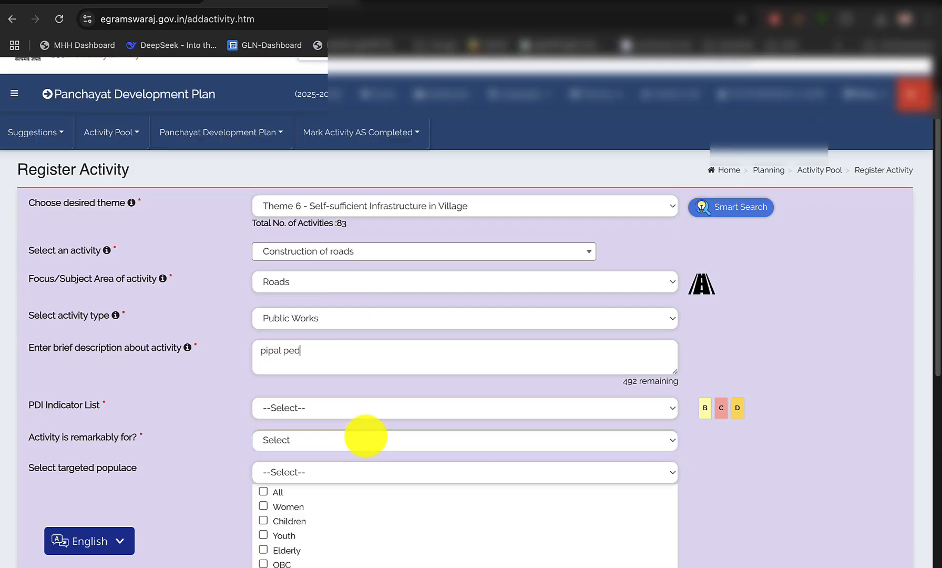
type(" se bhairan")
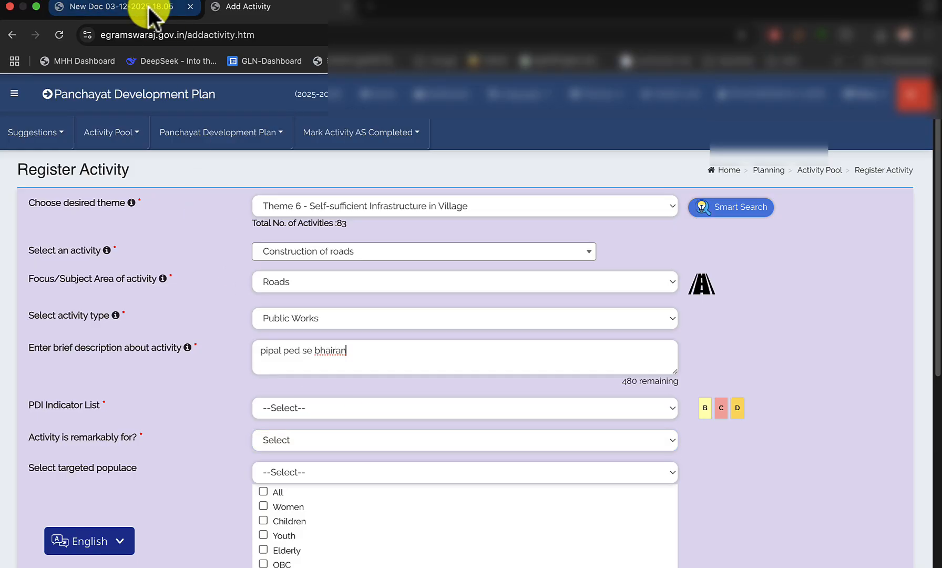
left_click(149, 8)
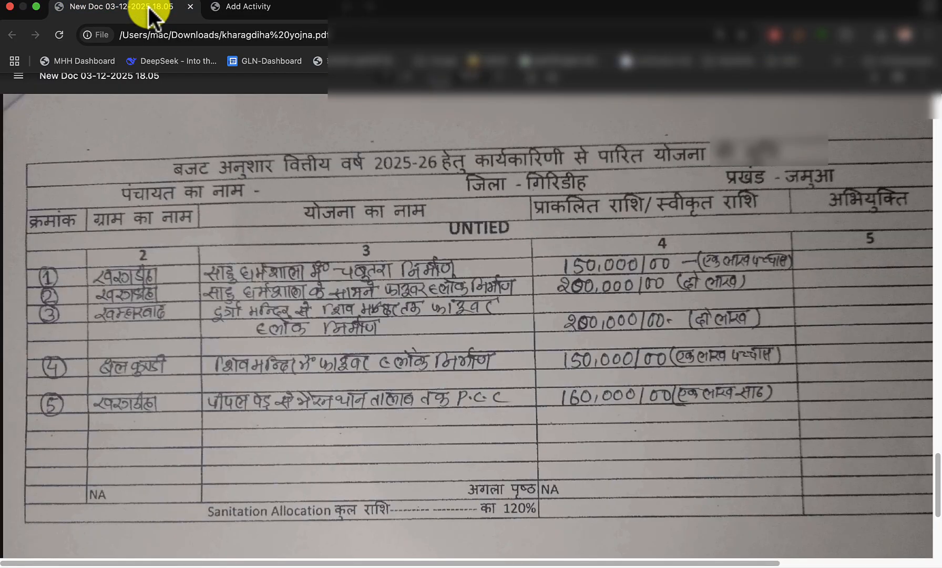
left_click(257, 5)
type("than ")
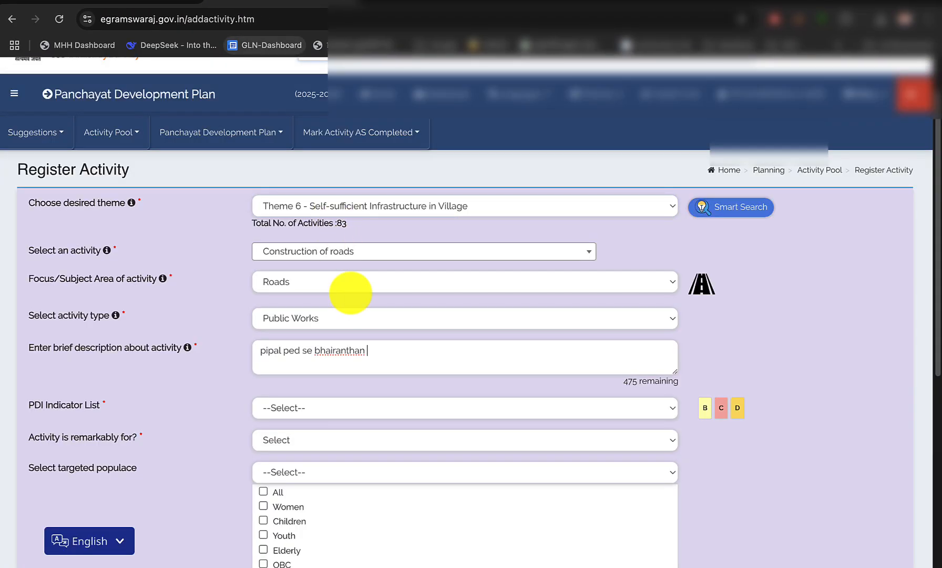
type("talab tak PCC")
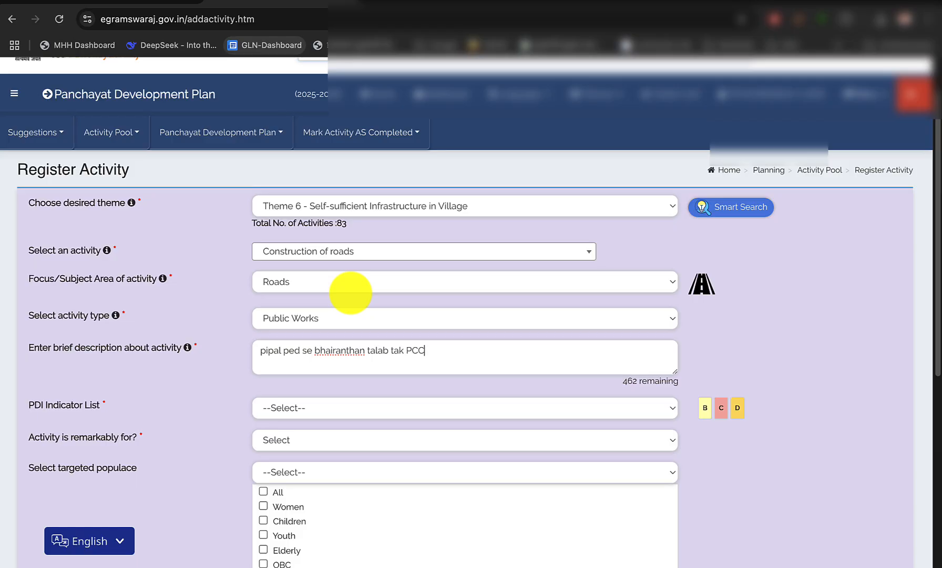
type(" nirman")
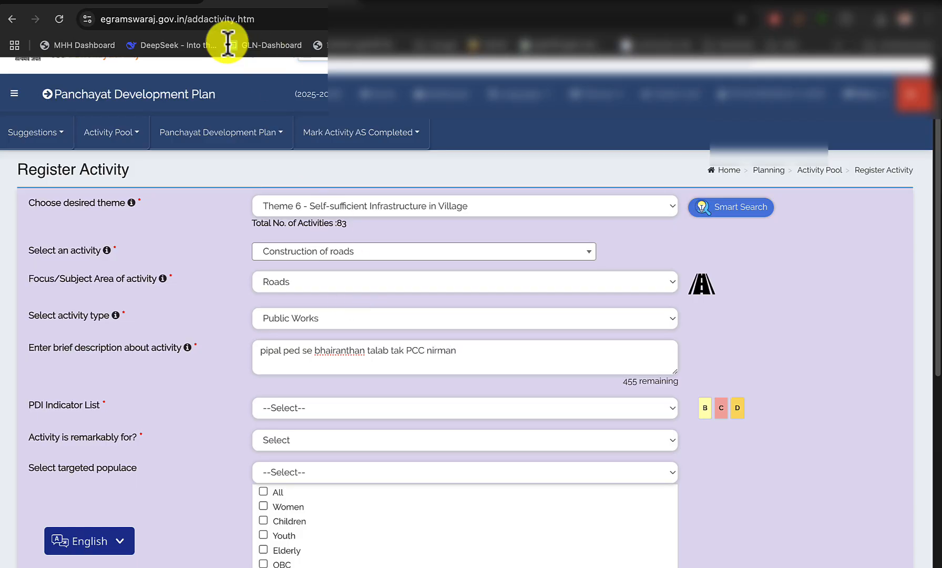
left_click(147, 3)
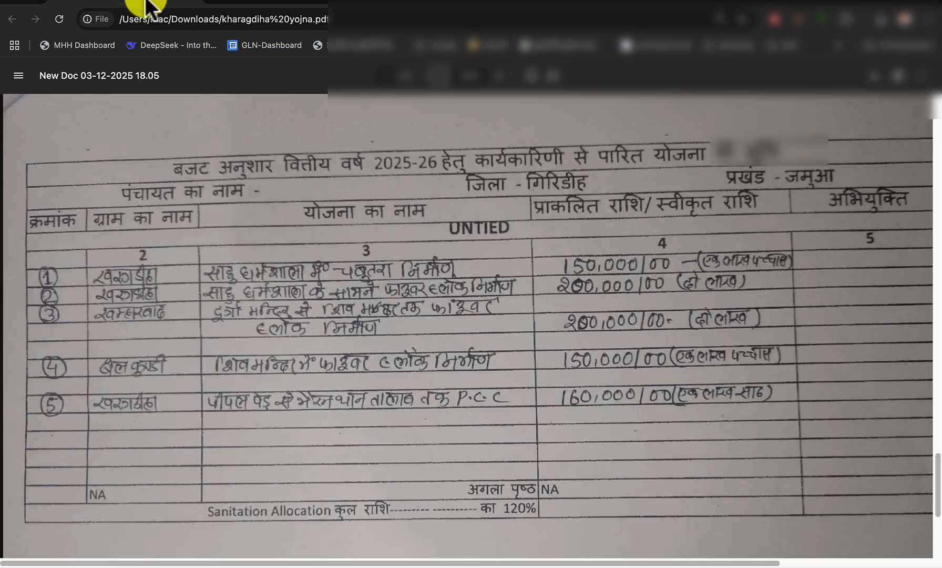
left_click(239, 5)
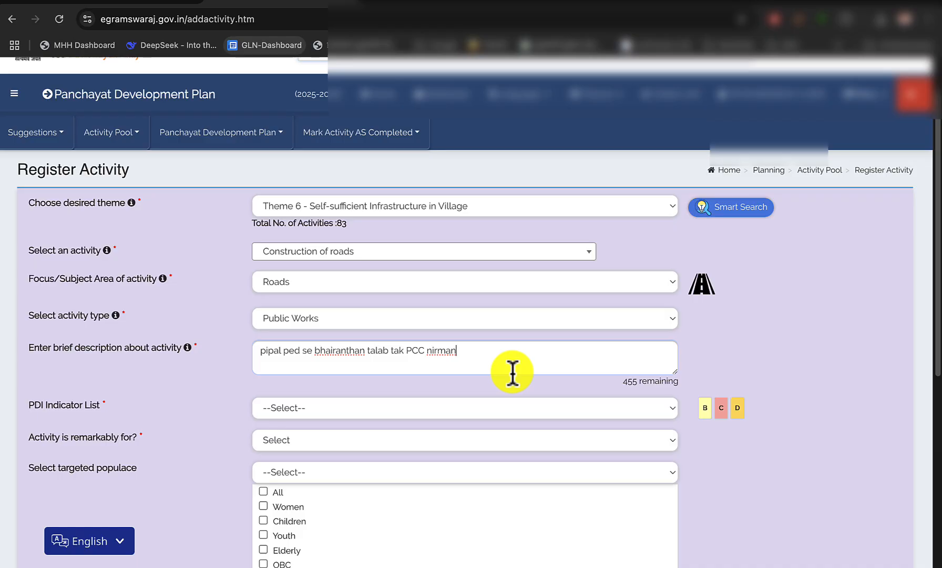
Set the PDI indicator to None, and choose All for both whom the activity is for and the targeted populace
left_click(413, 413)
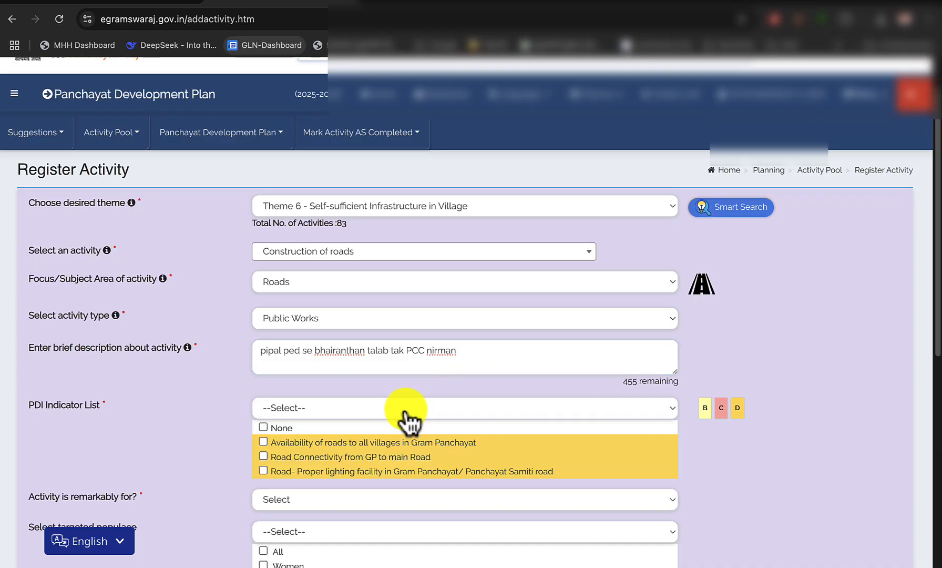
left_click(266, 430)
scroll(484, 396, "down", 5)
left_click(343, 265)
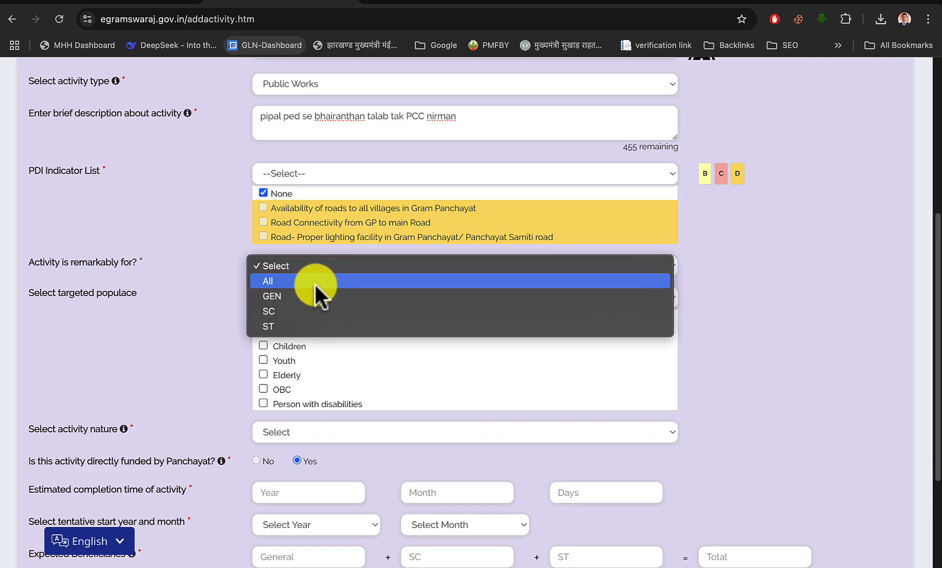
left_click(315, 284)
scroll(299, 281, "down", 2)
left_click(264, 263)
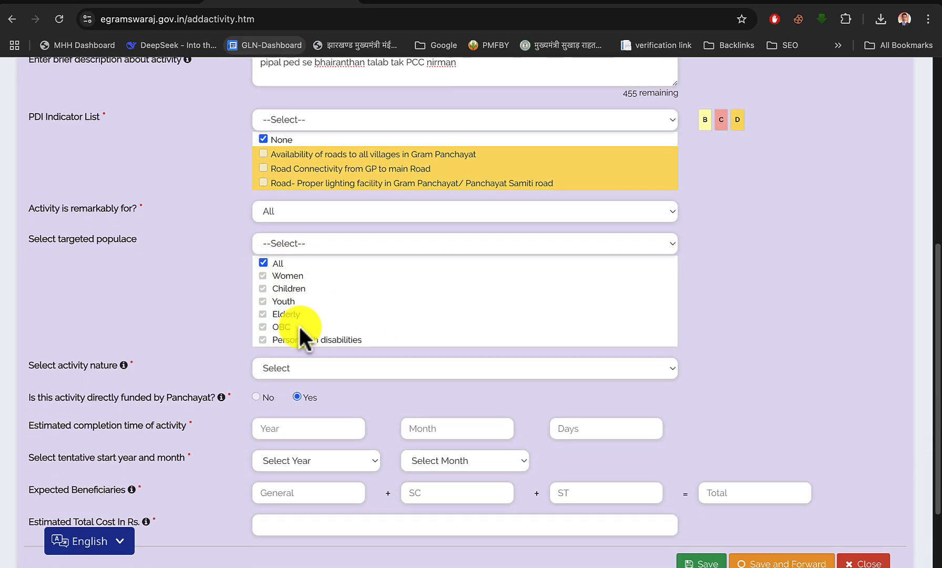
Set the activity nature to New/Fresh, with a completion time of 10 months and a tentative start in April 2025
left_click(323, 367)
left_click(320, 383)
scroll(324, 366, "down", 1)
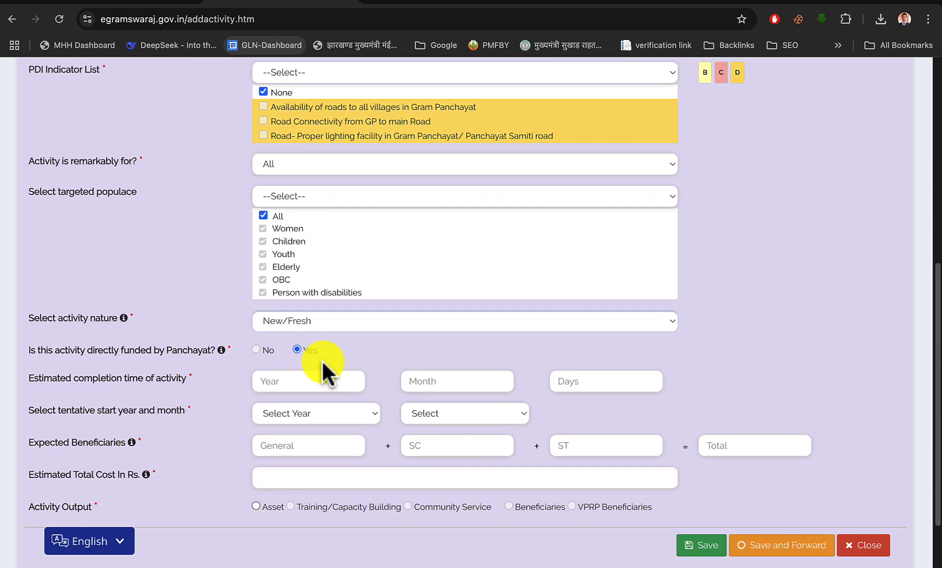
scroll(324, 368, "down", 2)
left_click(420, 306)
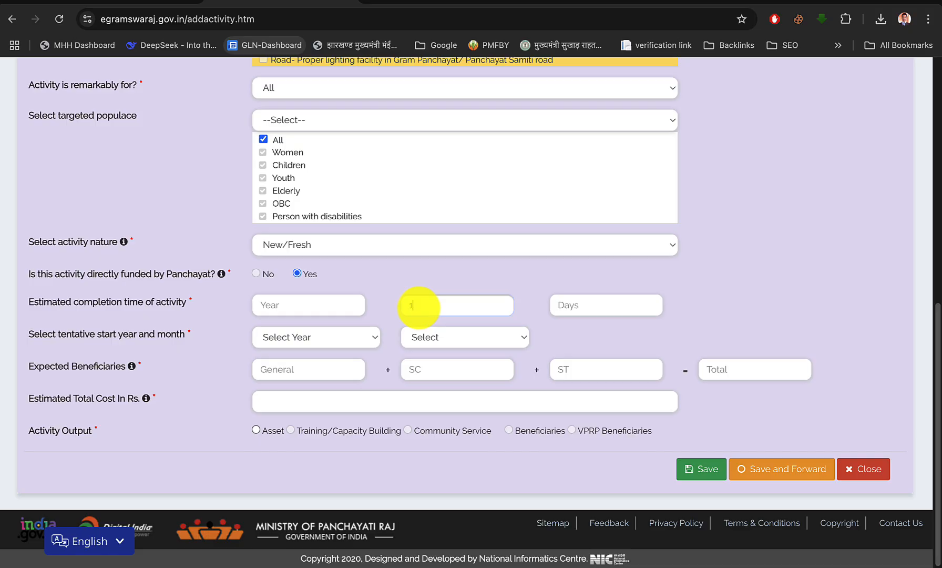
type("10")
left_click(357, 339)
left_click(315, 353)
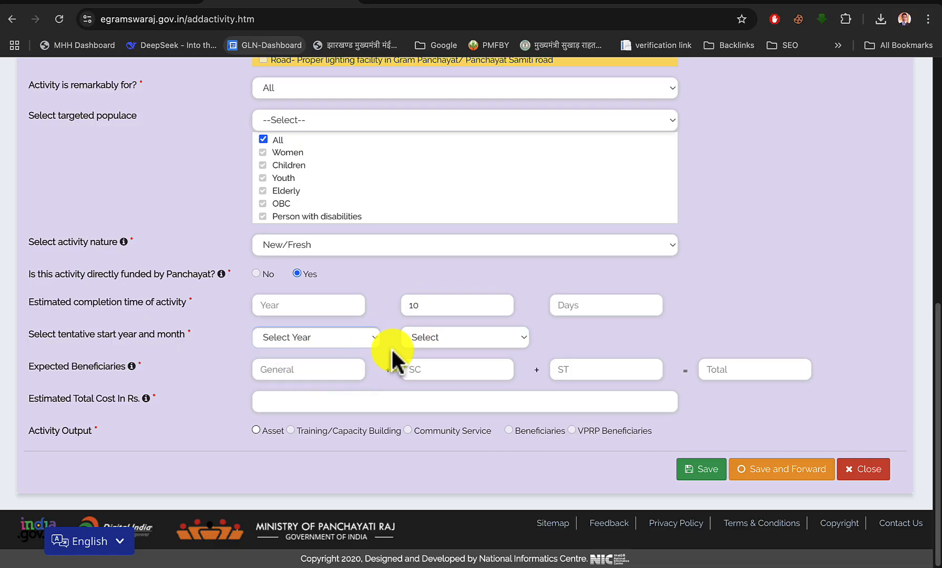
left_click(443, 337)
left_click(435, 355)
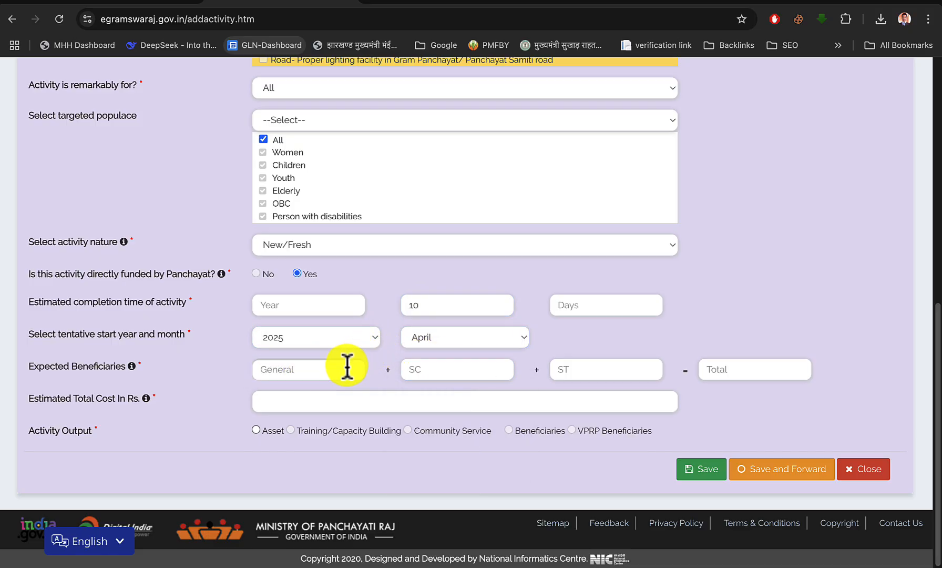
Enter the expected beneficiaries as 200 General, 40 SC and 0 ST
left_click(331, 374)
type("200")
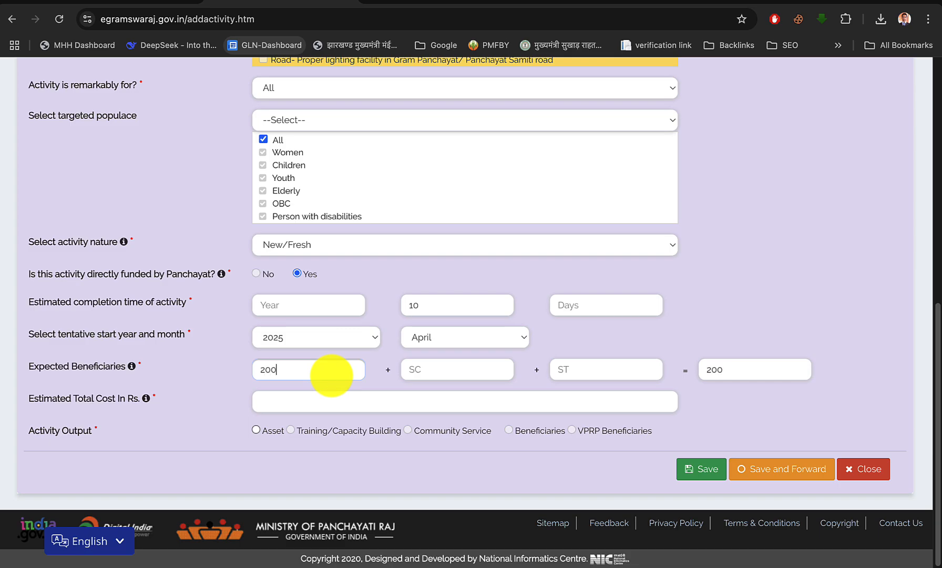
type("40")
key("Tab")
type("0")
key("Tab")
Set the estimated total cost to Rs. 160000, following work 5 of the untied list in the scheme PDF
left_click(326, 412)
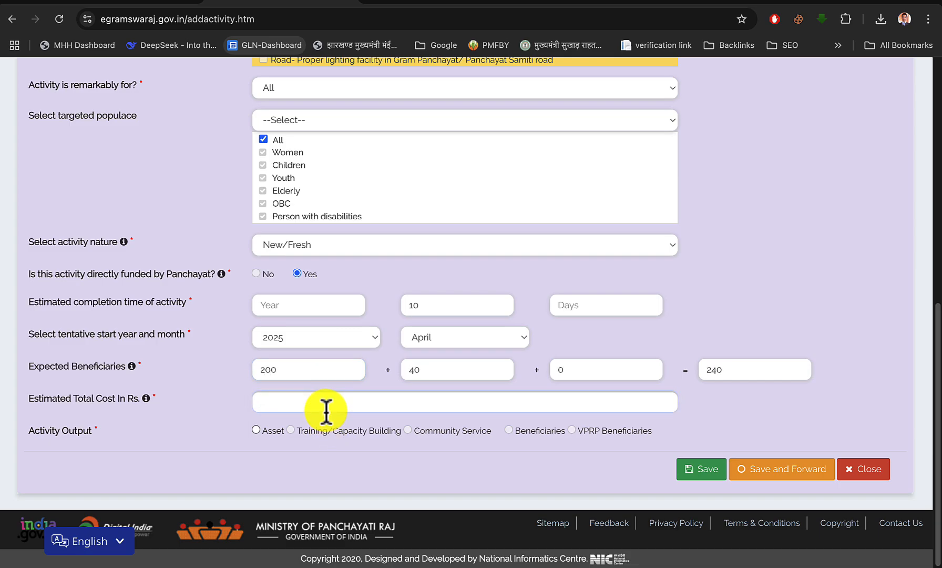
left_click(150, 1)
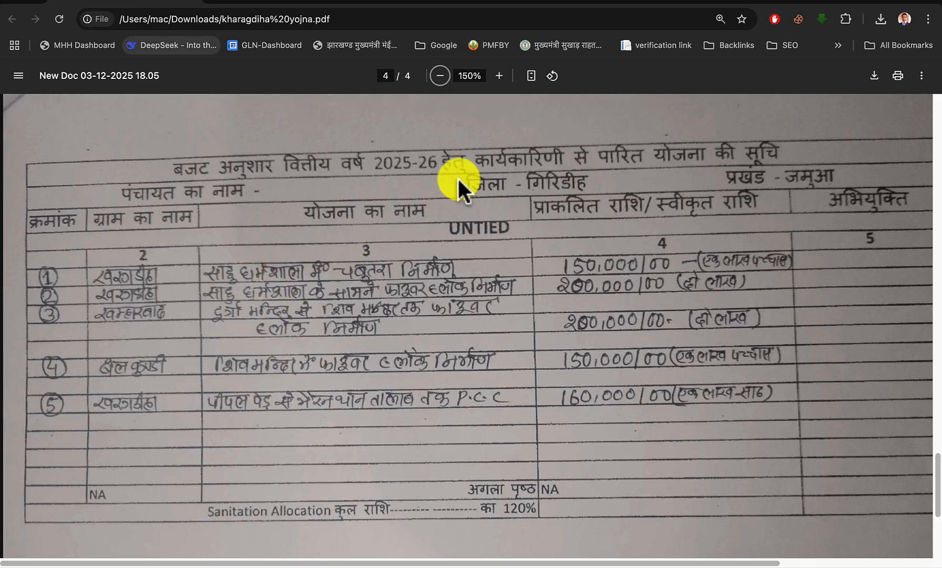
left_click(311, 5)
type("16")
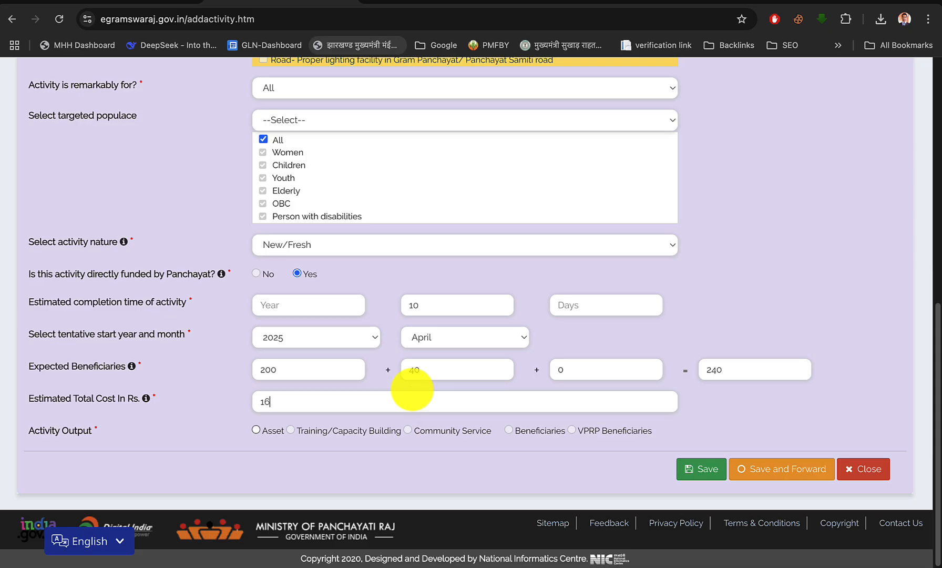
type("0000")
Choose Asset as the activity output and classify it as Immovable, Roads, Bridges & Culverts, with the sub category Road CC
left_click(256, 429)
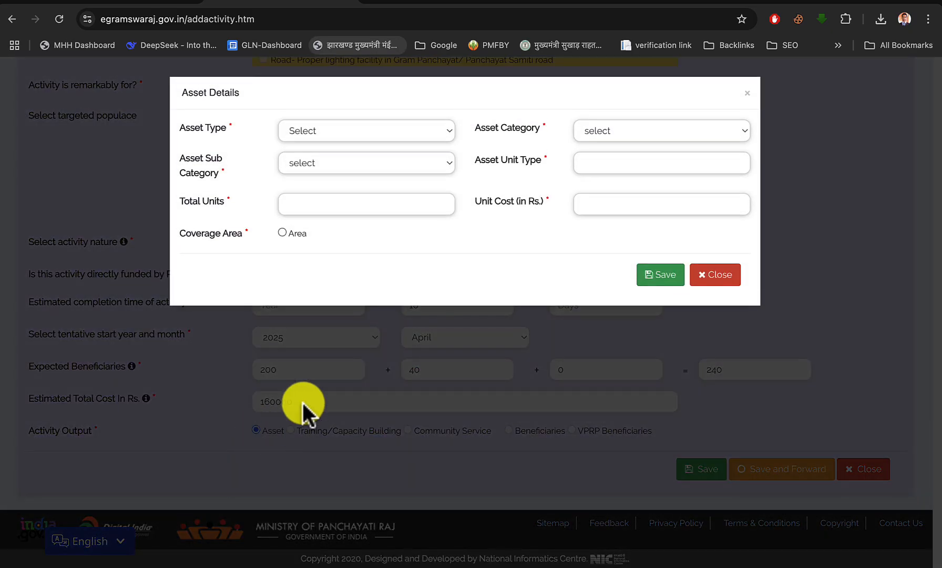
left_click(331, 132)
left_click(331, 145)
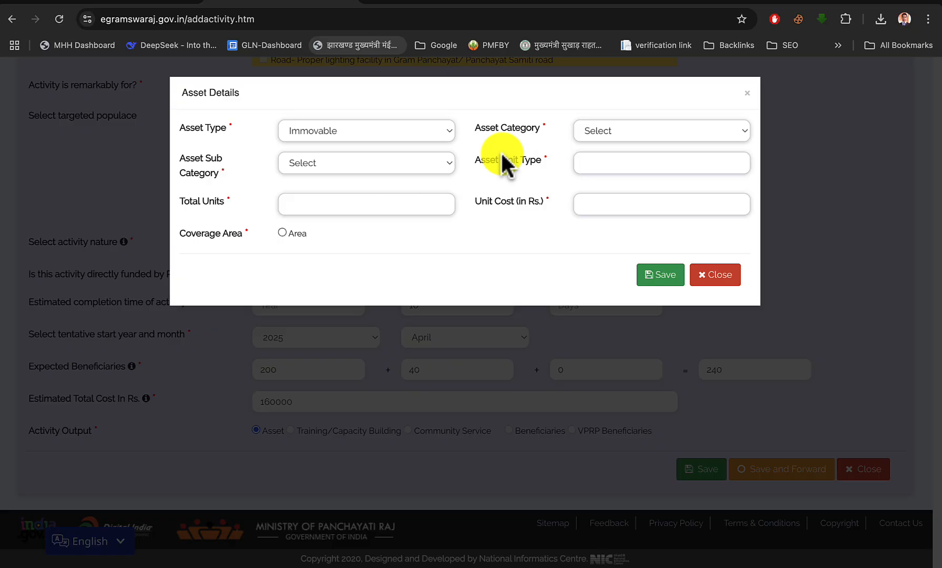
left_click(609, 138)
left_click(615, 147)
left_click(372, 160)
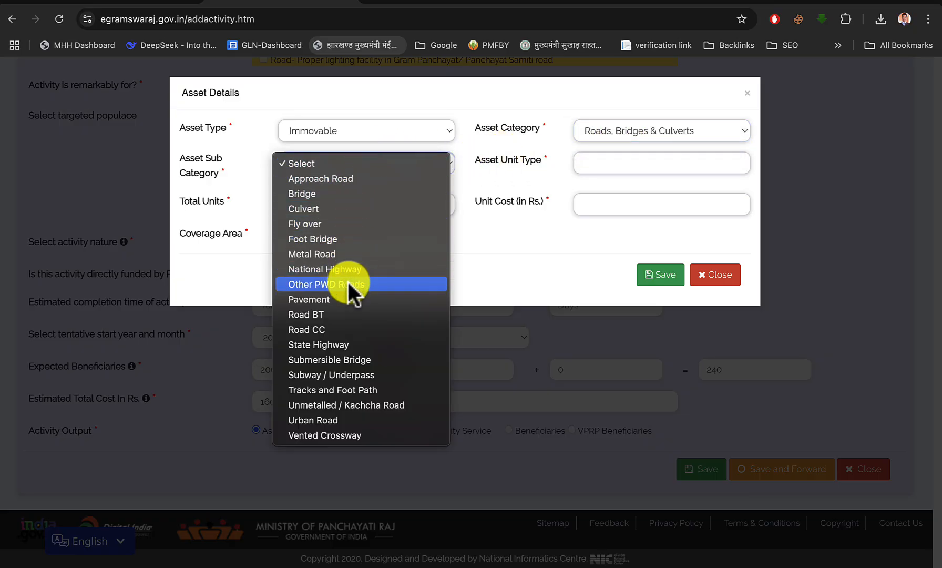
left_click(338, 329)
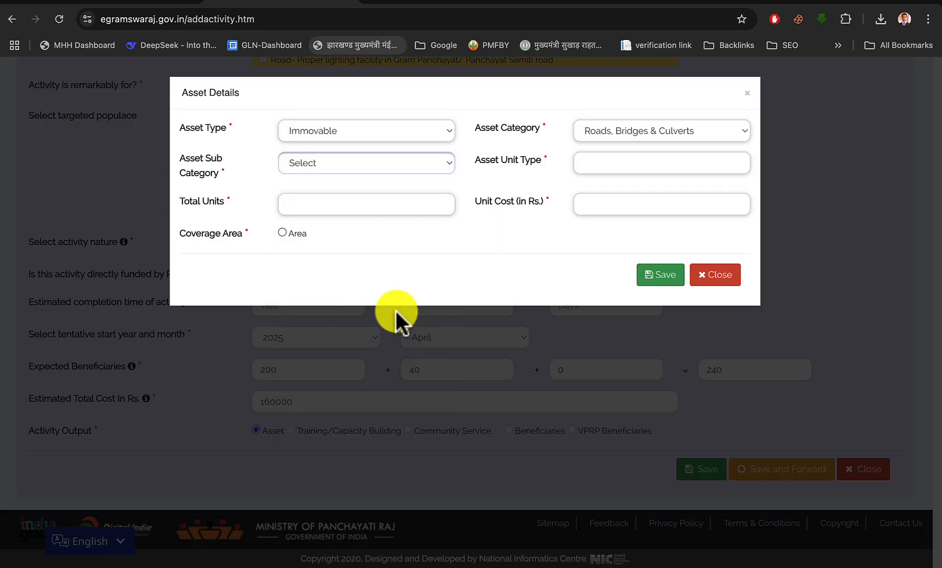
Set the asset's total length to 100 meters and its unit cost to Rs. 1600
left_click(385, 205)
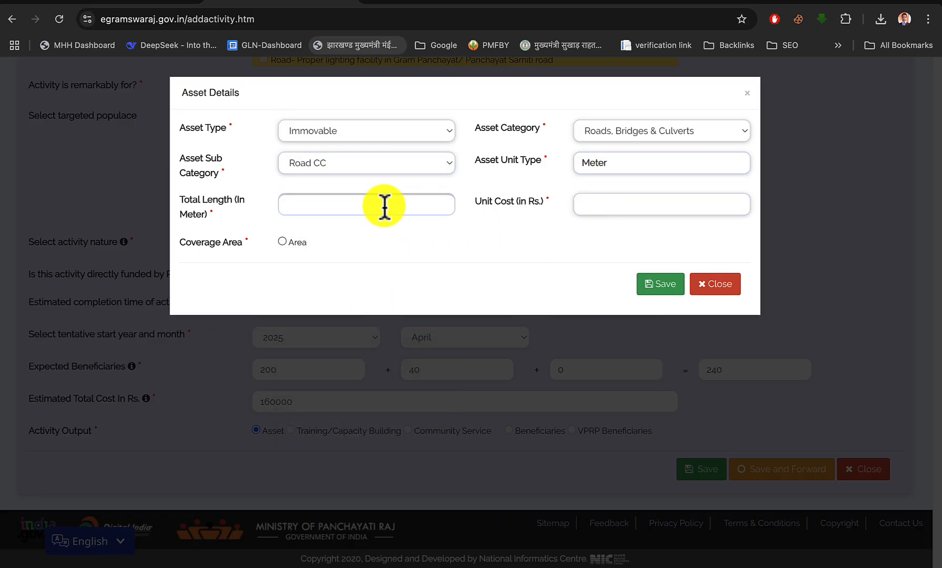
type("100")
key("Tab")
type("1600")
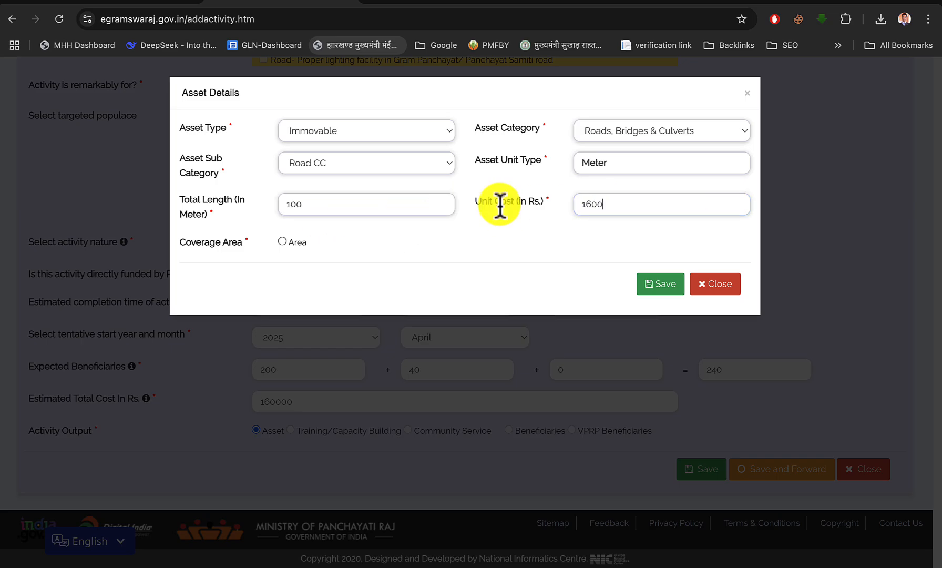
Assign the asset's coverage area to Kharagdiha with 1 unit, as in the scheme PDF, and save and forward the activity
left_click(282, 241)
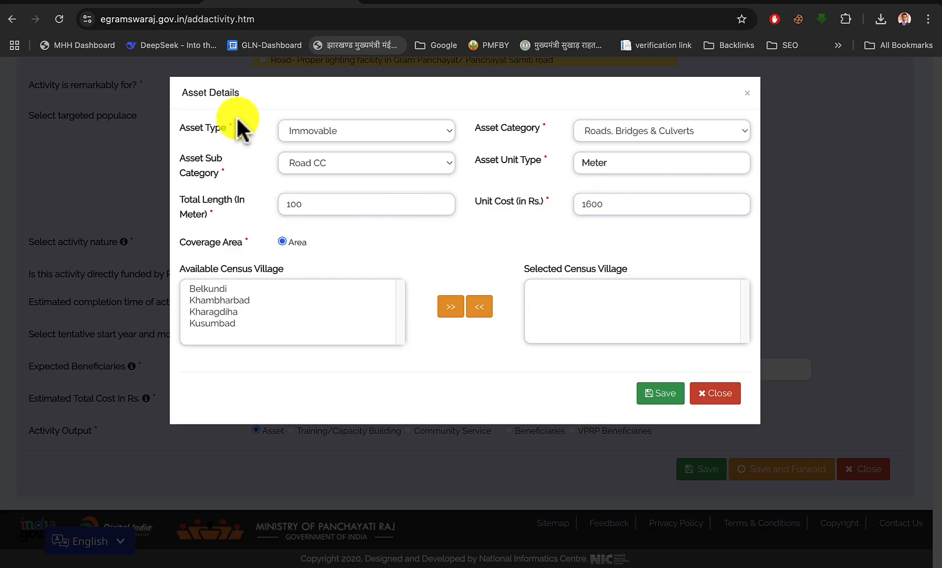
left_click(162, 3)
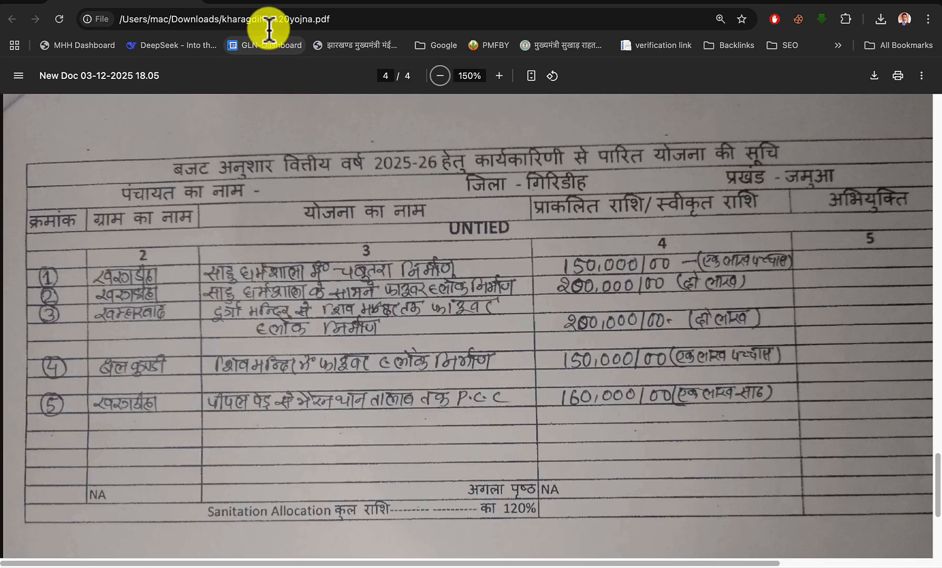
left_click(273, 4)
left_click(217, 311)
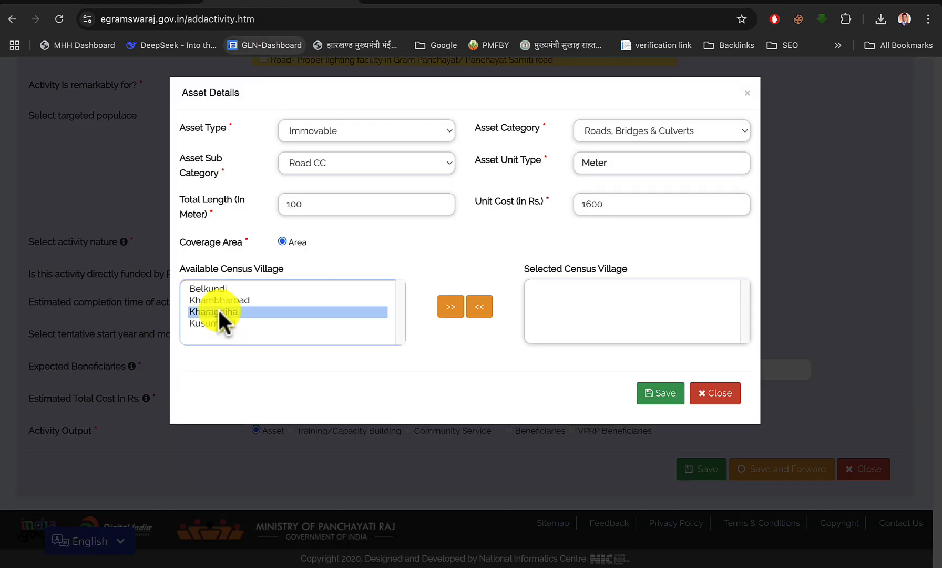
left_click(450, 307)
scroll(495, 357, "down", 1)
left_click(497, 358)
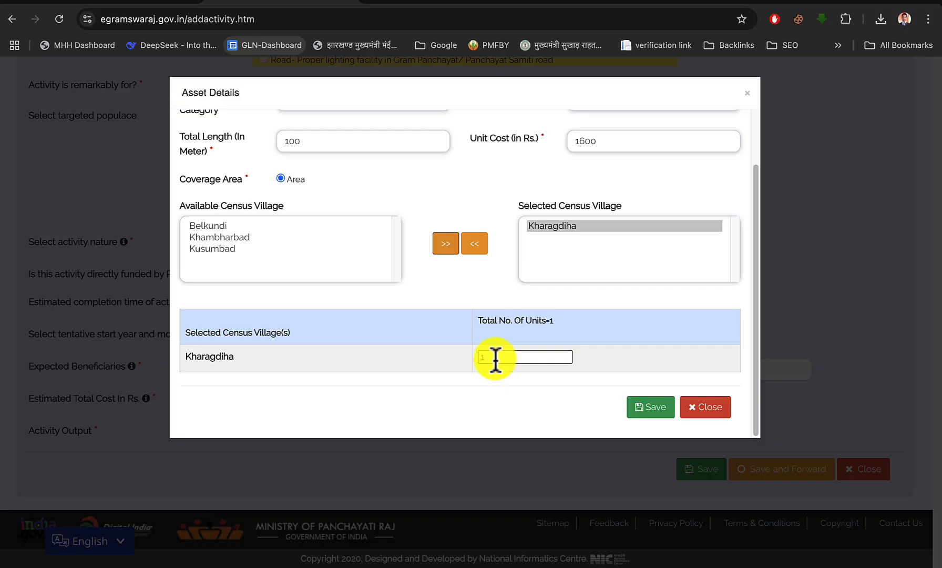
type("1")
left_click(647, 408)
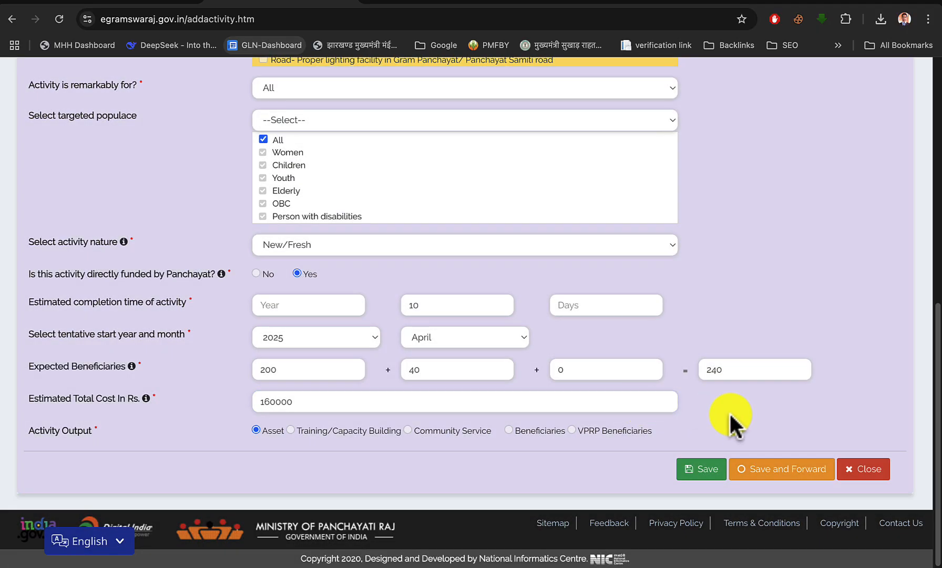
left_click(762, 468)
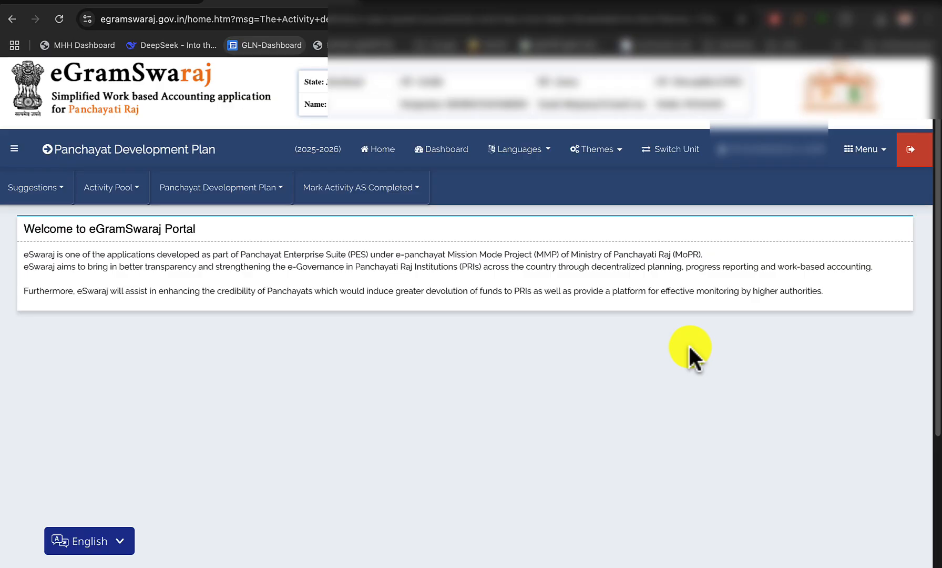
Begin registering a new activity with Theme 5 - Clean and Green Village and the activity Creation of community compost/ soak pits for a group of Households
left_click(121, 189)
left_click(119, 215)
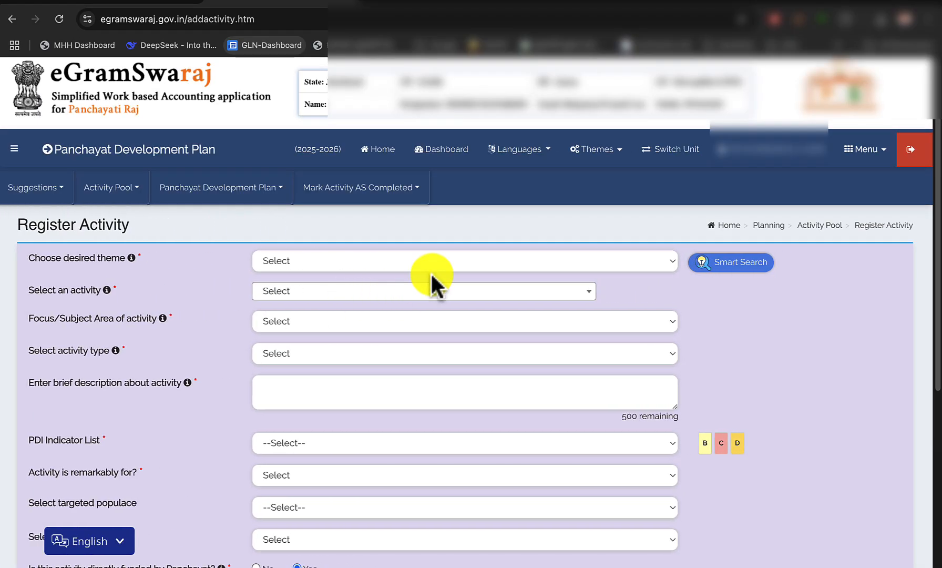
left_click(404, 261)
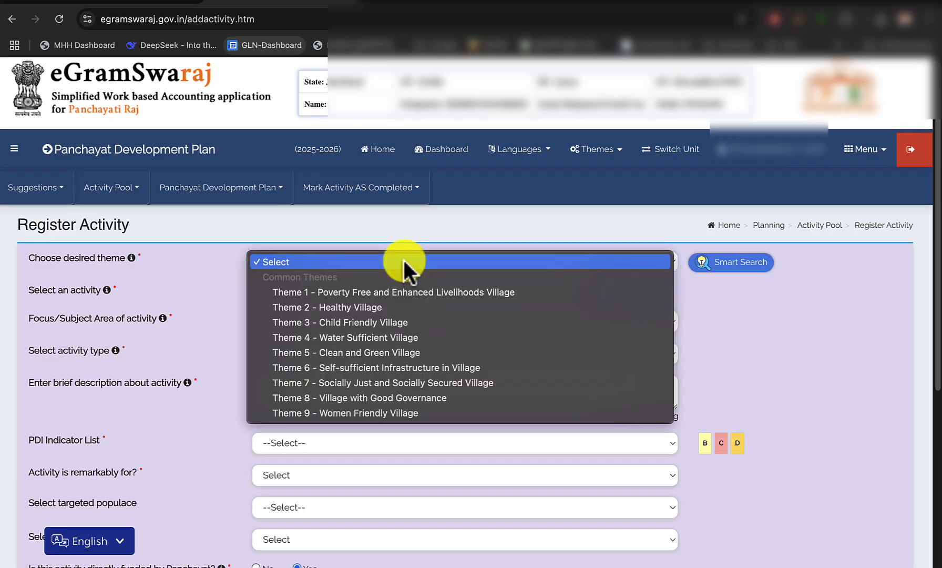
left_click(412, 353)
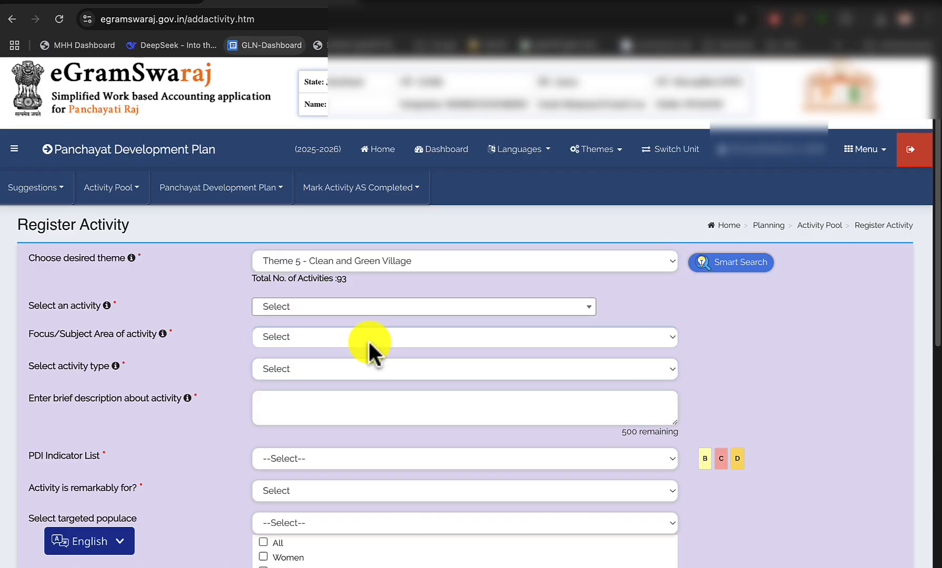
left_click(342, 309)
type("cr")
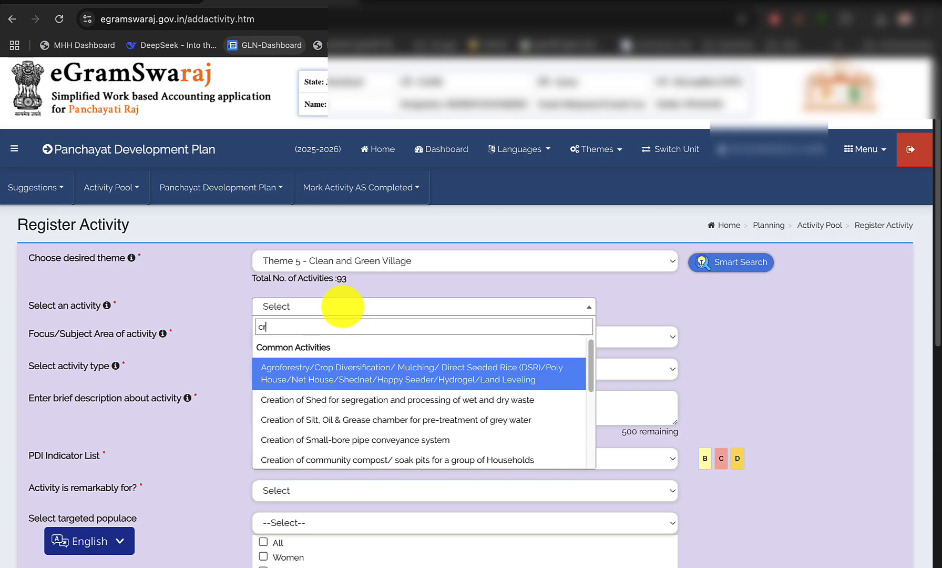
type("eat")
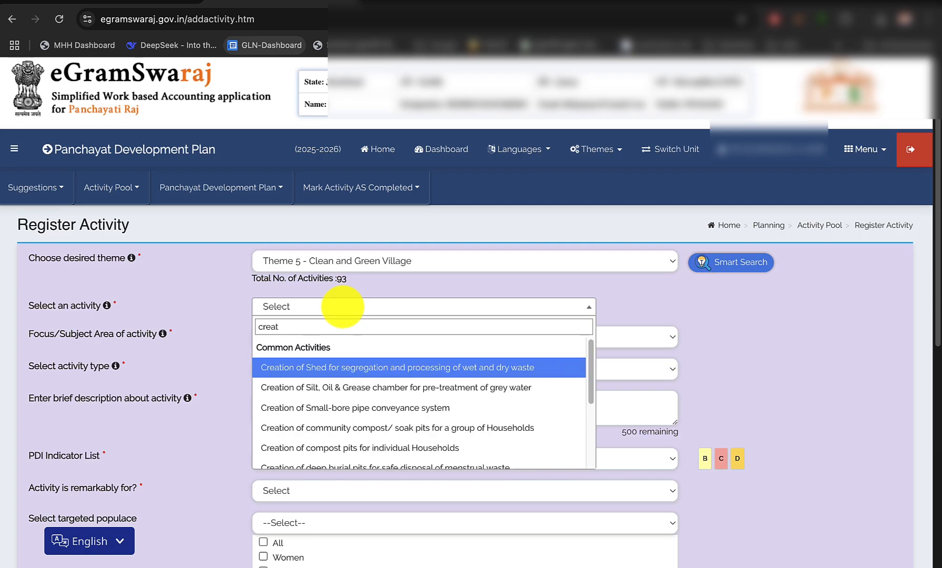
left_click(454, 427)
Describe the activity as "Belkundi me 10 soak pit nirman", following work 10 of the tied list in the scheme PDF
scroll(455, 426, "down", 3)
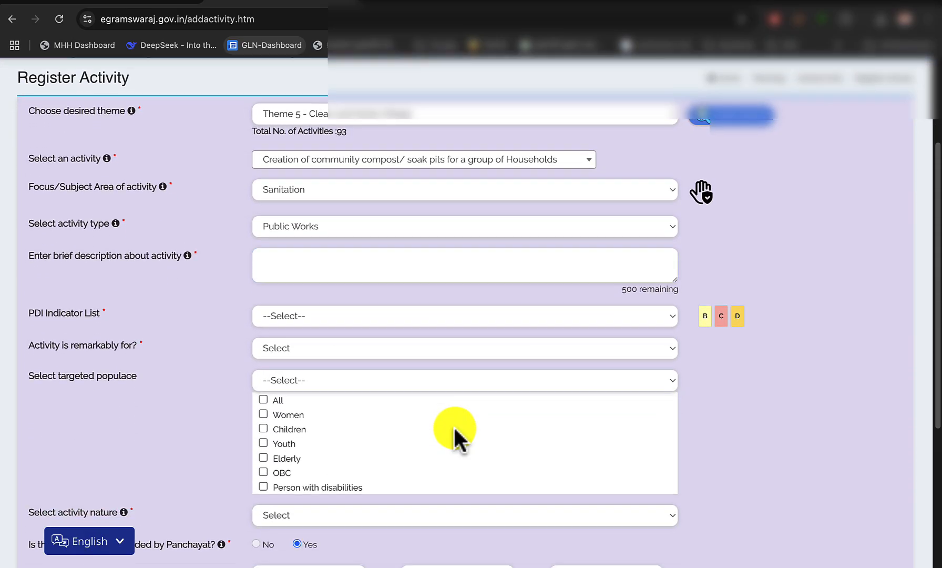
left_click(347, 280)
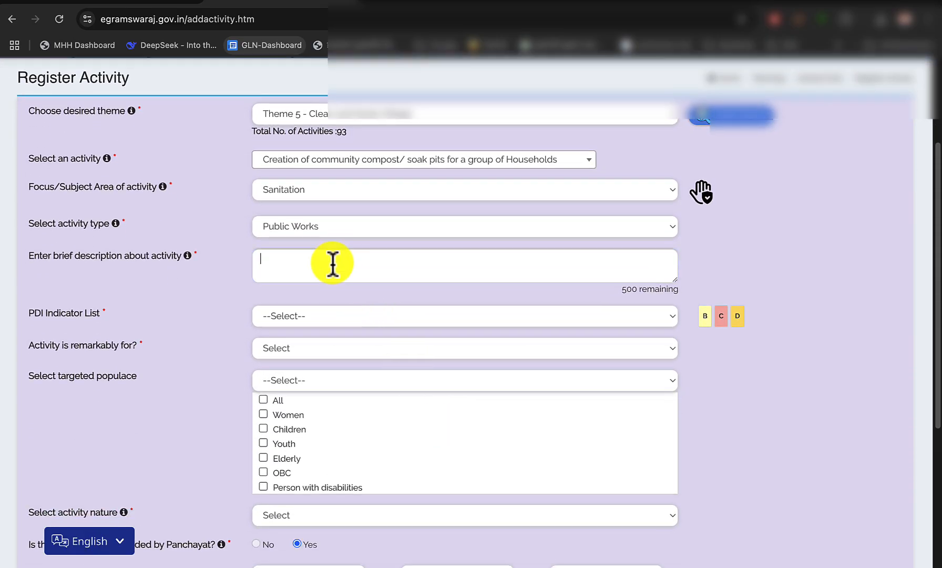
left_click(142, 5)
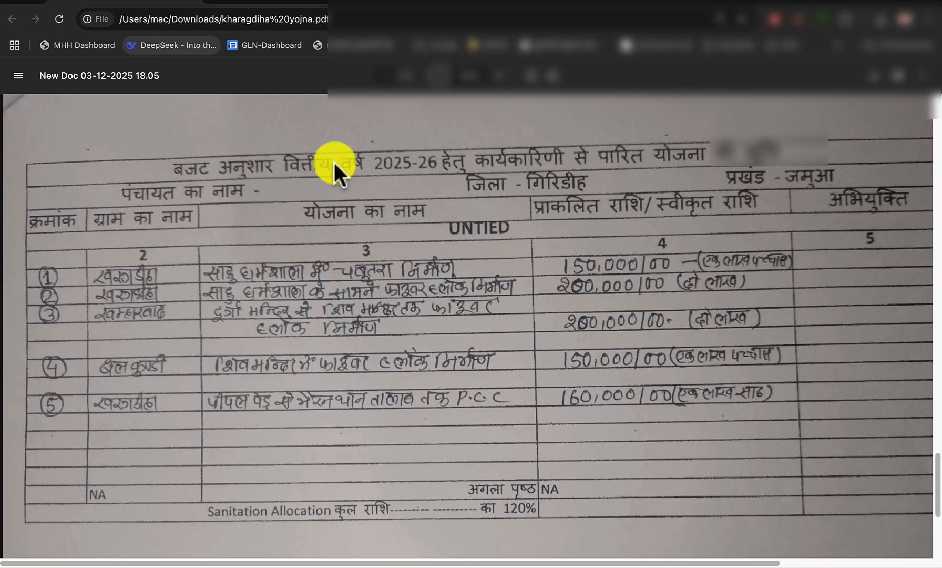
key("Tab")
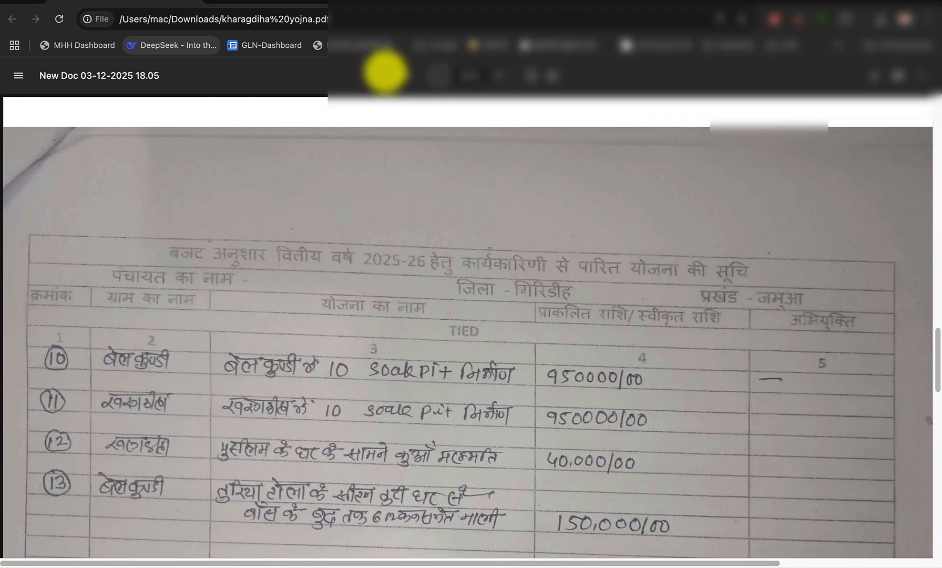
scroll(408, 399, "down", 1)
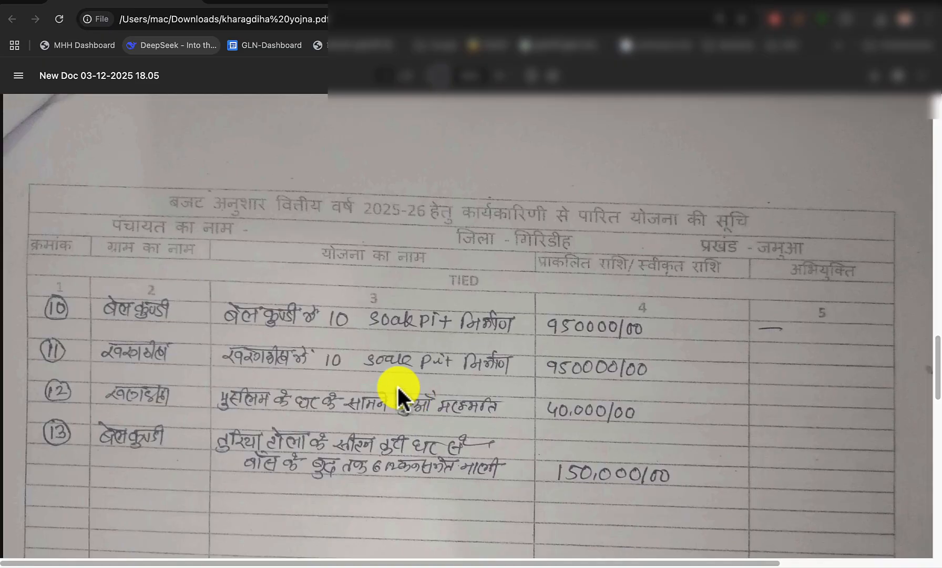
left_click(263, 5)
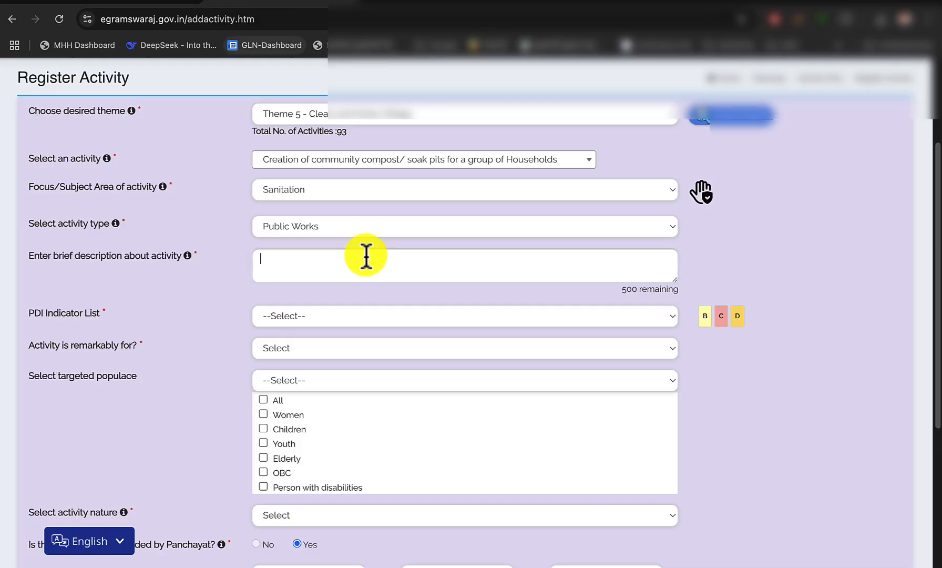
type("Belk")
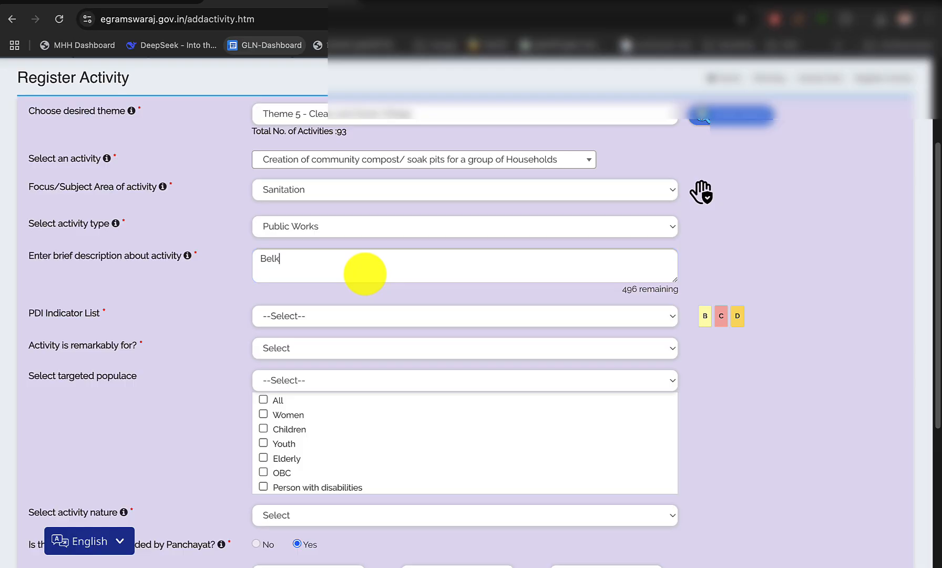
type("undi me")
left_click(152, 7)
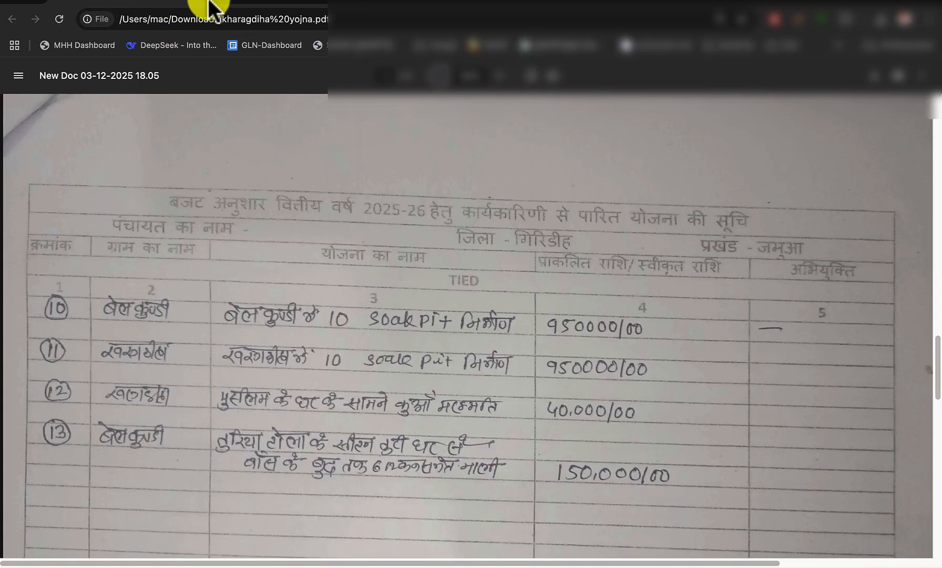
left_click(251, 9)
type("10")
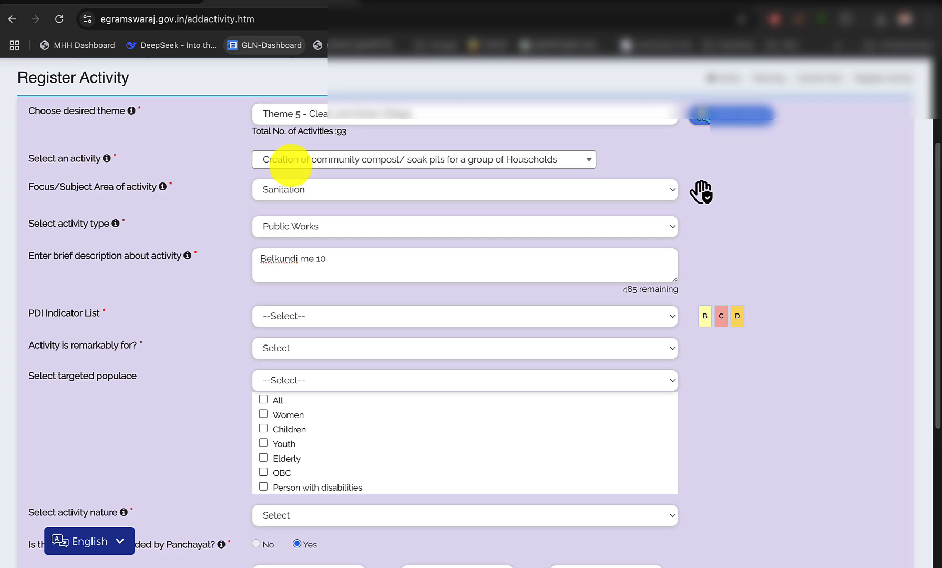
type(" soak pit nirman")
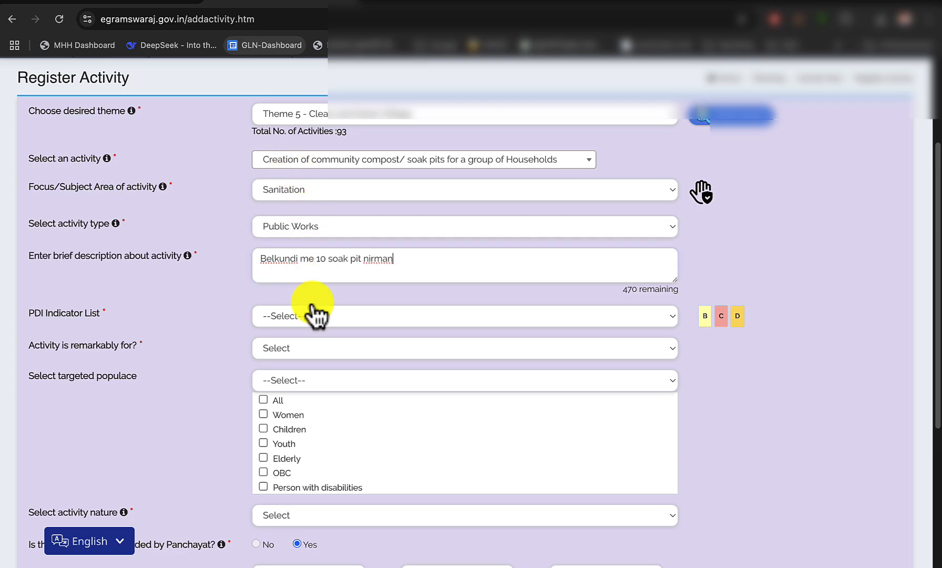
Set the soak pit activity's PDI indicator to None, and choose All for both whom it is for and the targeted populace
left_click(316, 317)
left_click(279, 336)
scroll(284, 352, "down", 7)
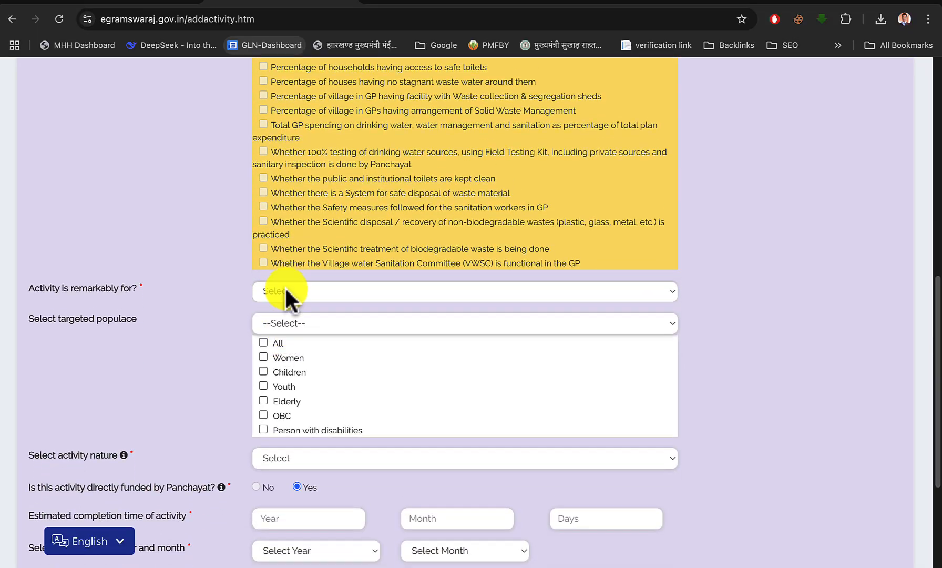
left_click(283, 292)
left_click(280, 308)
scroll(295, 305, "down", 2)
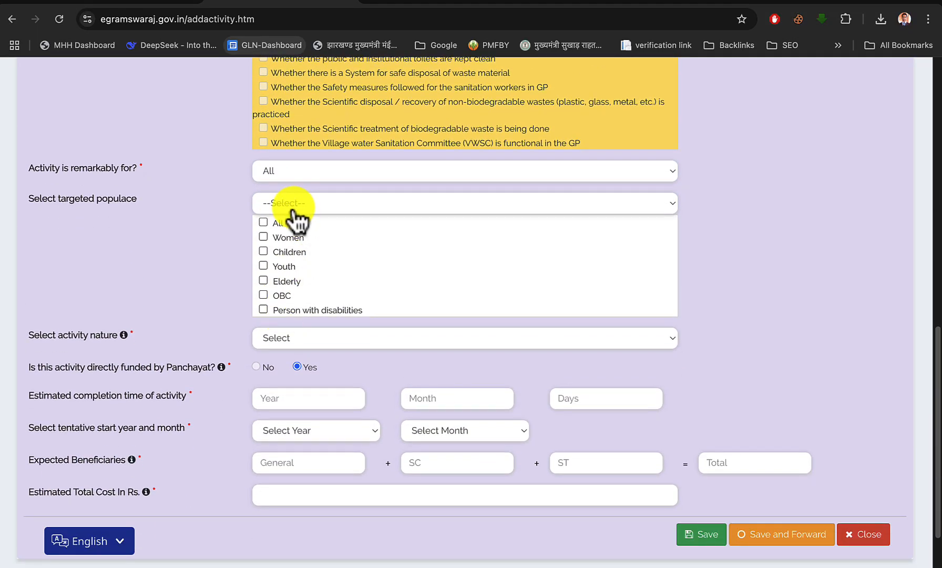
left_click(277, 221)
Set the soak pit activity's nature to New/Fresh and its estimated completion time to 10 months
scroll(275, 224, "down", 1)
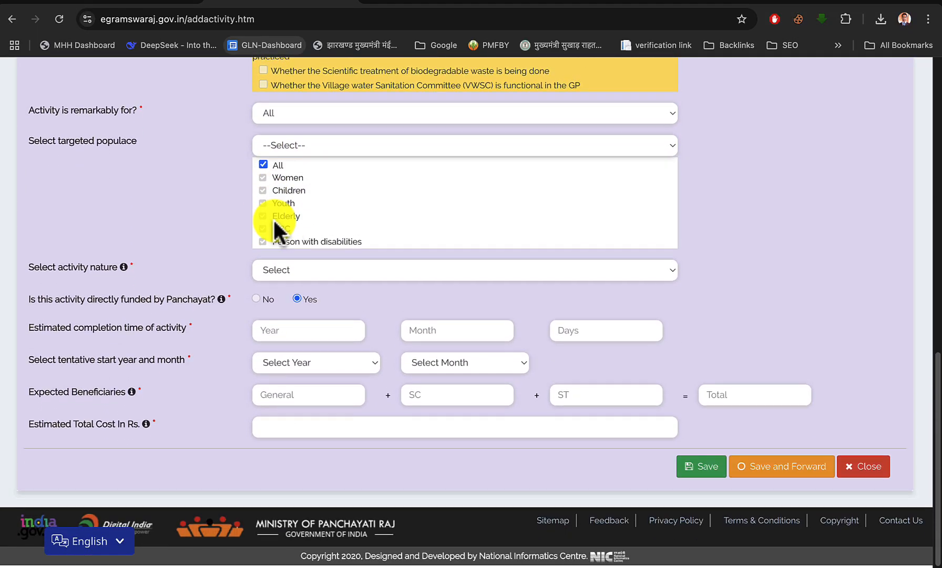
left_click(318, 270)
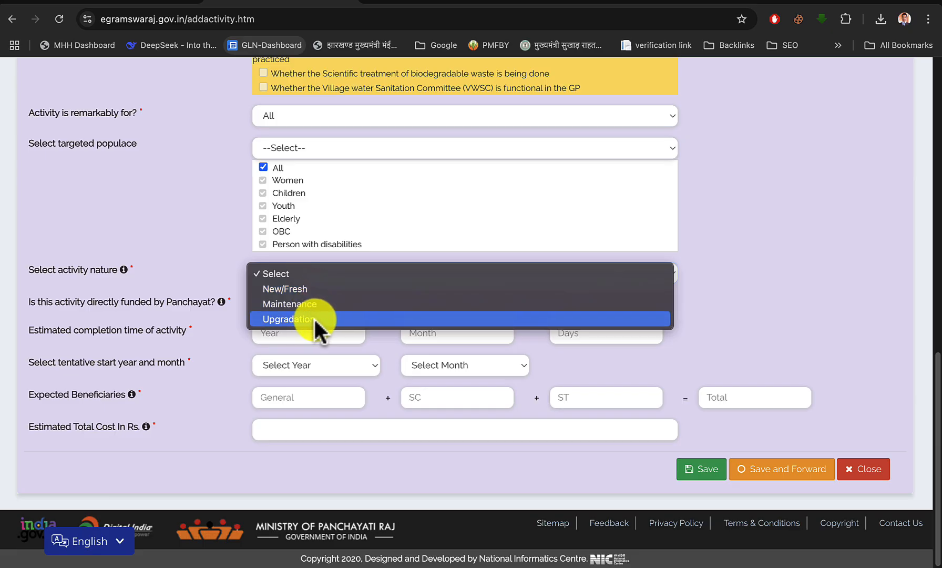
left_click(309, 288)
scroll(368, 287, "down", 1)
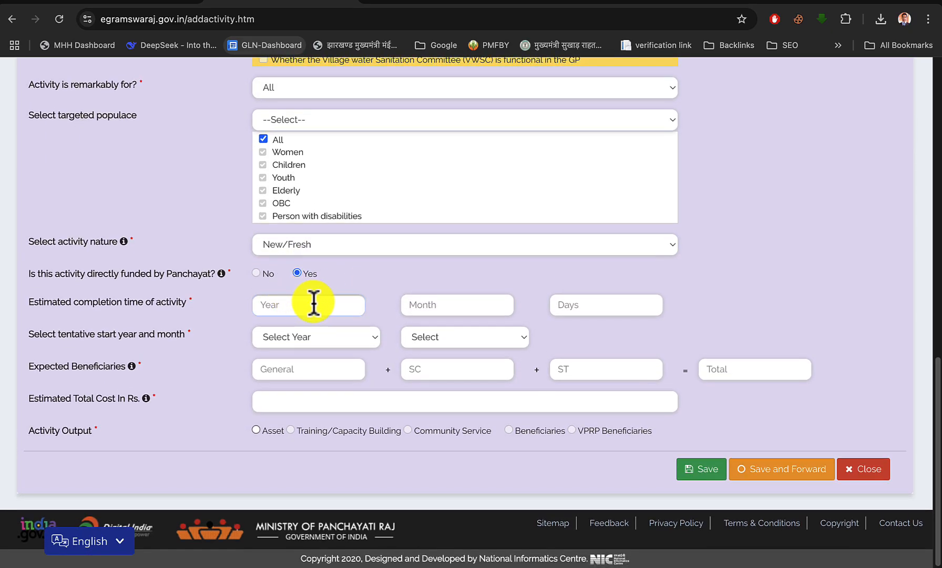
left_click(416, 304)
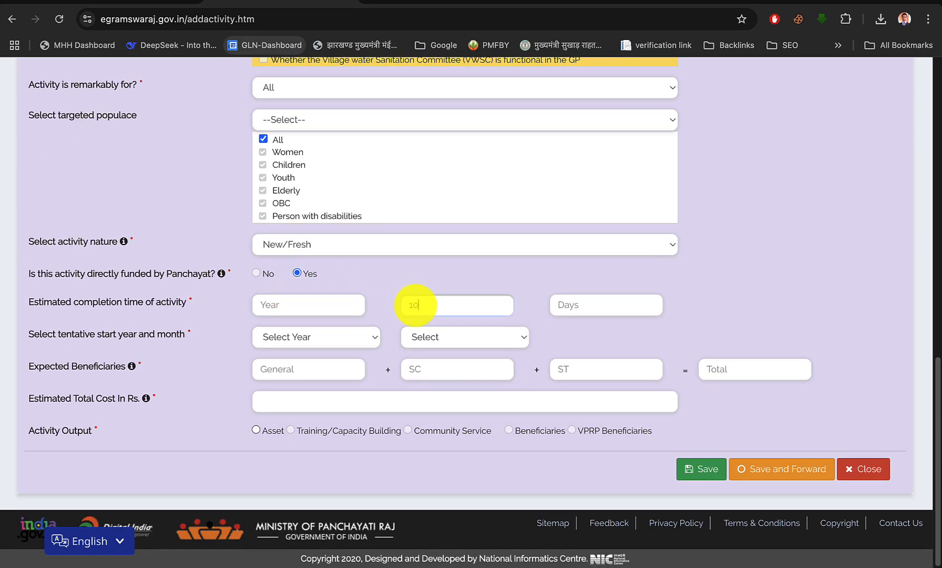
type("10")
Set the activity's tentative start to April 2025
left_click(363, 341)
left_click(334, 352)
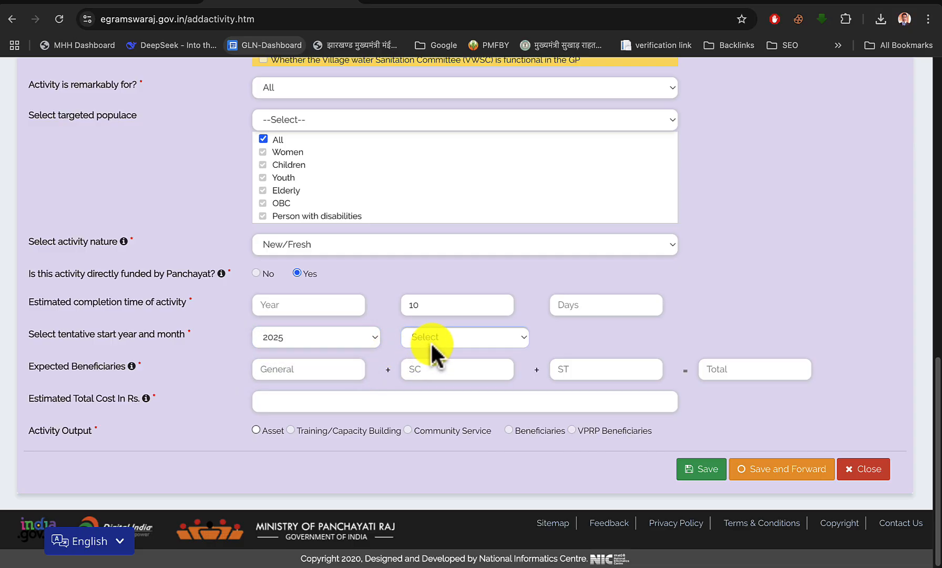
left_click(430, 342)
left_click(431, 351)
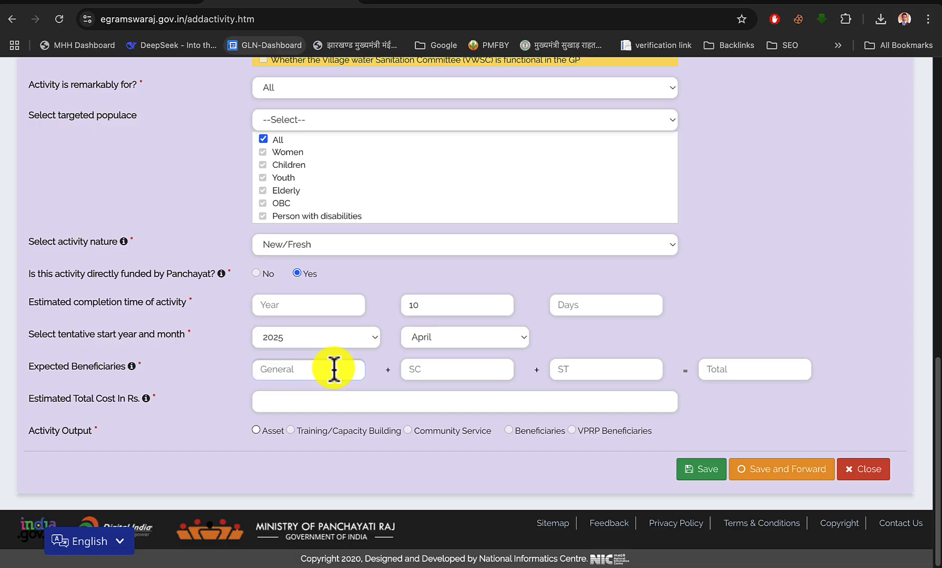
Enter the expected beneficiaries as 60 General and 40 SC, leaving ST at 0
type("100")
key("BackSpace")
key("BackSpace")
type("80")
key("BackSpace")
key("BackSpace")
key("BackSpace")
type("60")
key("Tab")
type("40")
key("Tab")
key("Tab")
Set the estimated total cost to Rs. 950000, following work 10 of the tied list in the scheme PDF
left_click(158, 5)
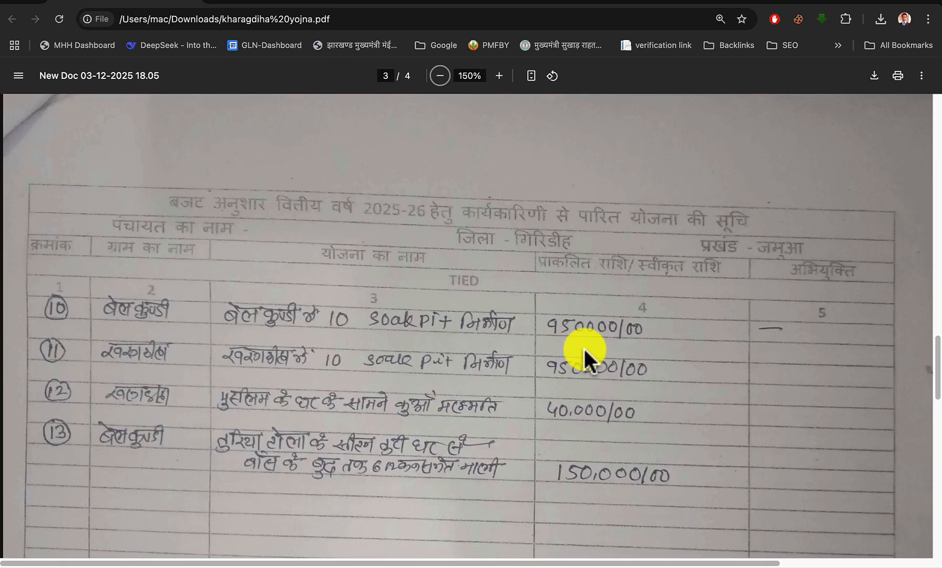
left_click(294, 5)
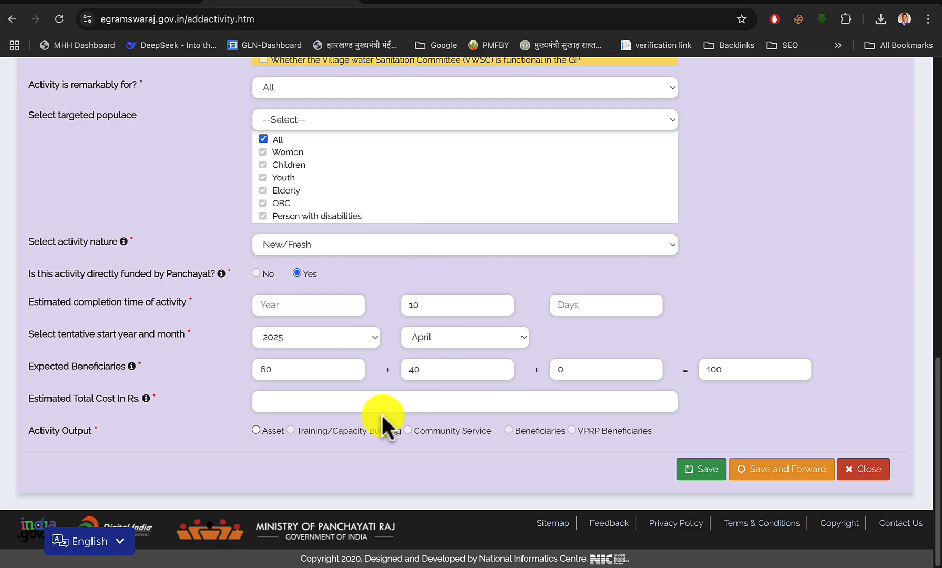
type("950000")
Define the activity output as an Immovable asset in Liquid Waste Management, Individual soak pit, with 10 units at Rs. 95000 each
left_click(256, 429)
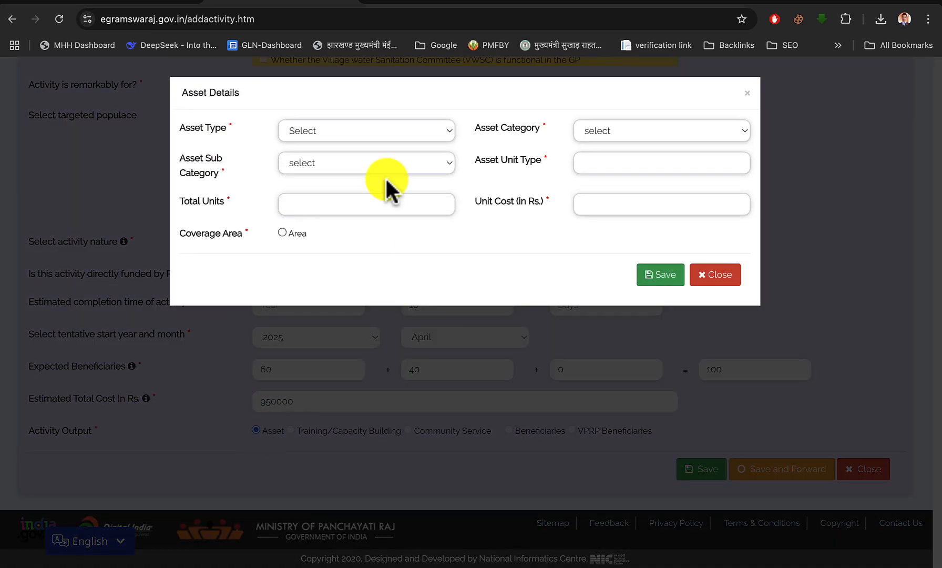
left_click(347, 131)
left_click(346, 159)
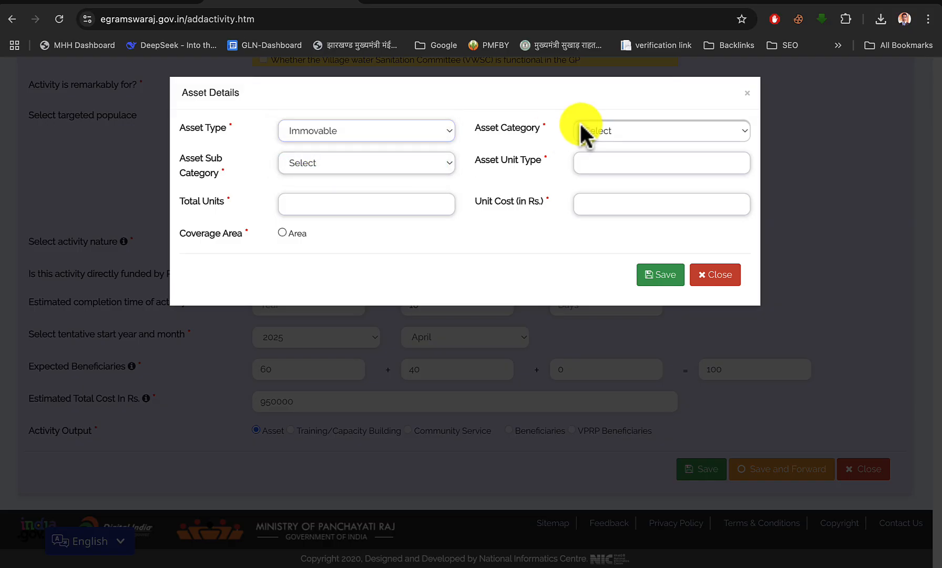
left_click(586, 131)
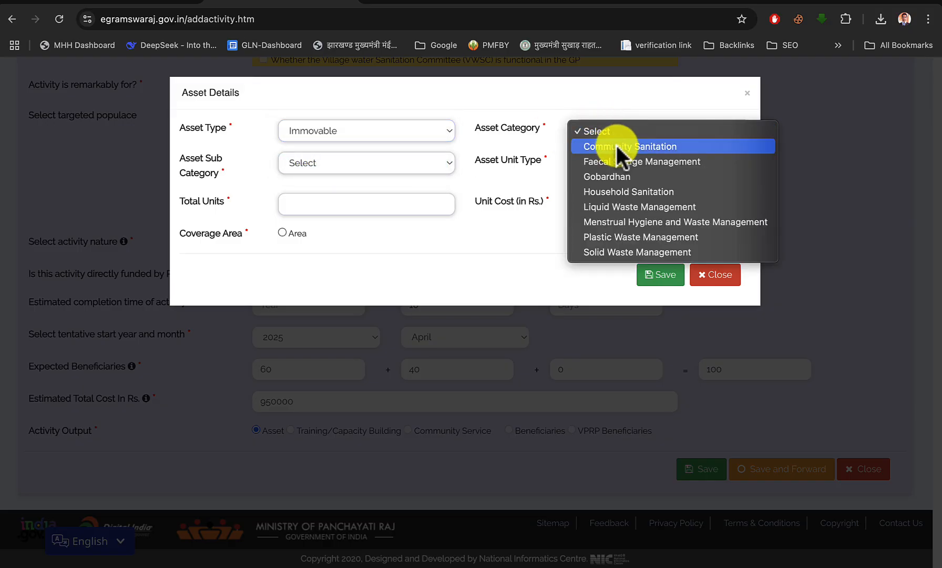
left_click(620, 206)
left_click(387, 165)
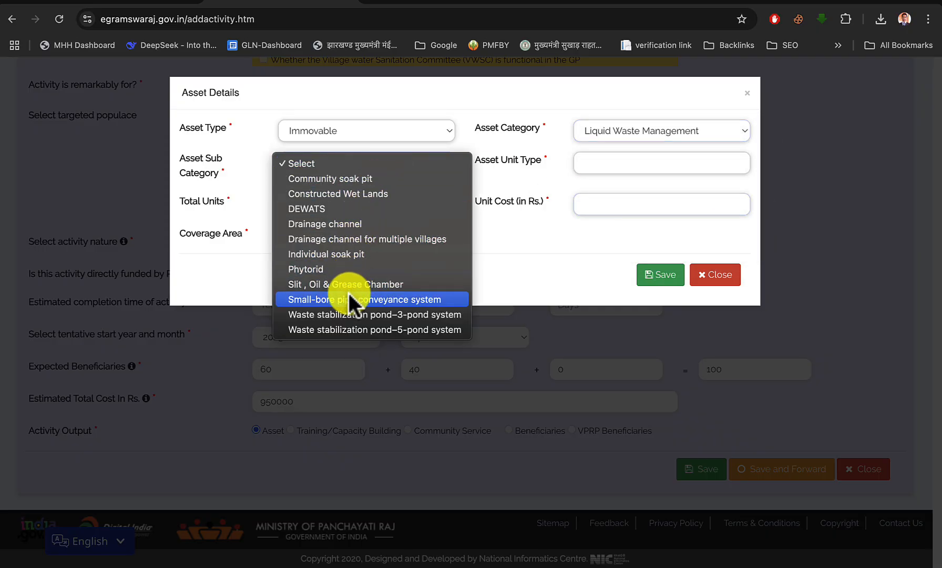
left_click(363, 256)
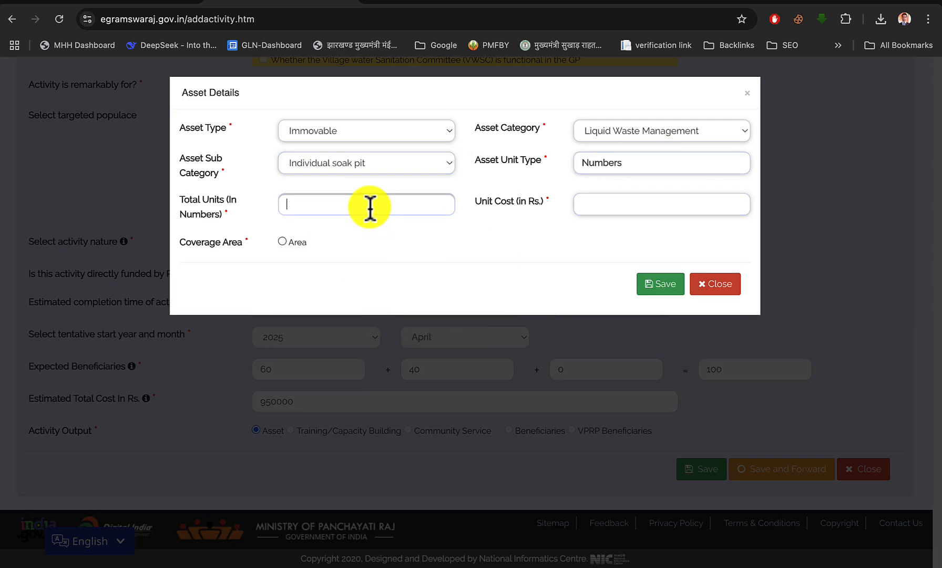
type("1")
type("5000")
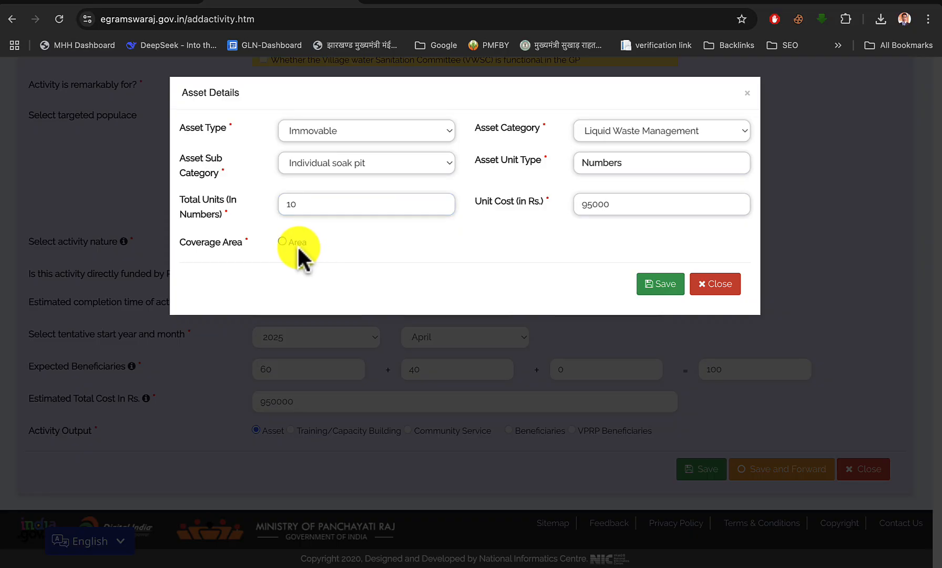
Assign the asset's coverage area to Belkundi with 10 units, as in the scheme PDF, and save the activity
left_click(283, 241)
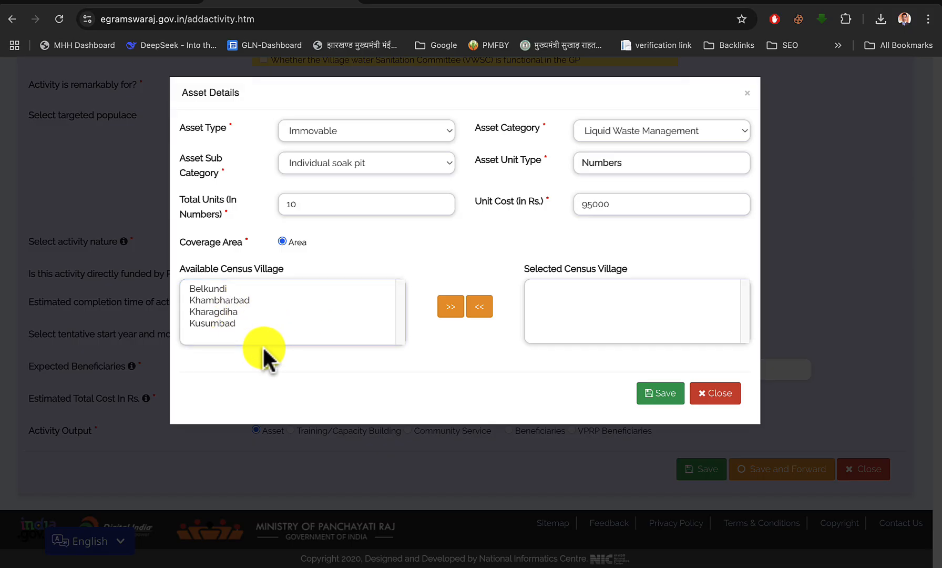
left_click(140, 4)
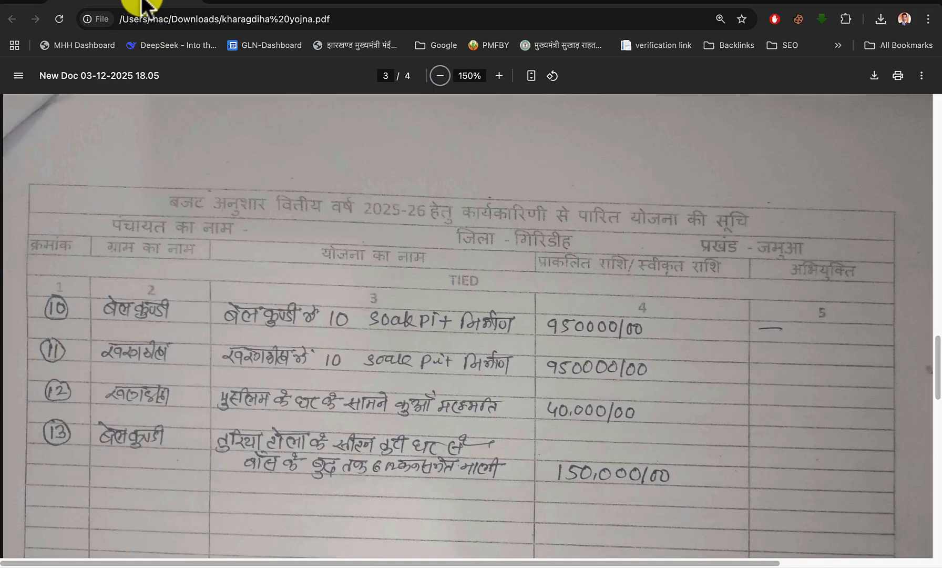
left_click(227, 6)
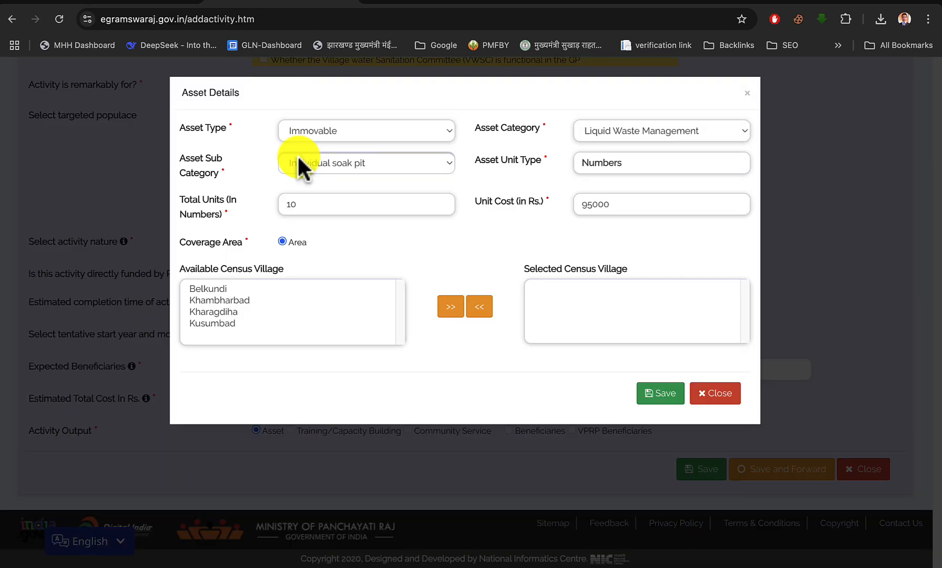
left_click(216, 288)
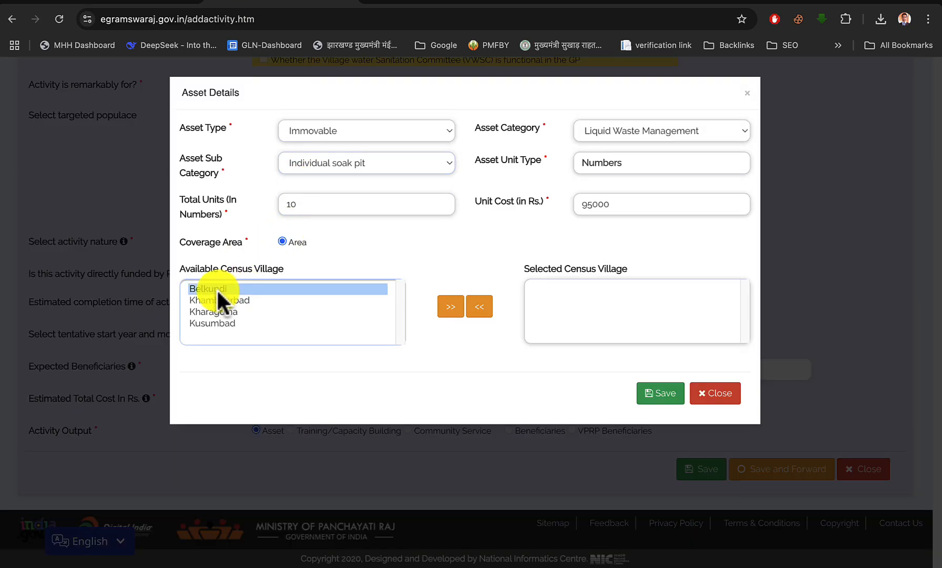
left_click(444, 310)
scroll(432, 352, "down", 2)
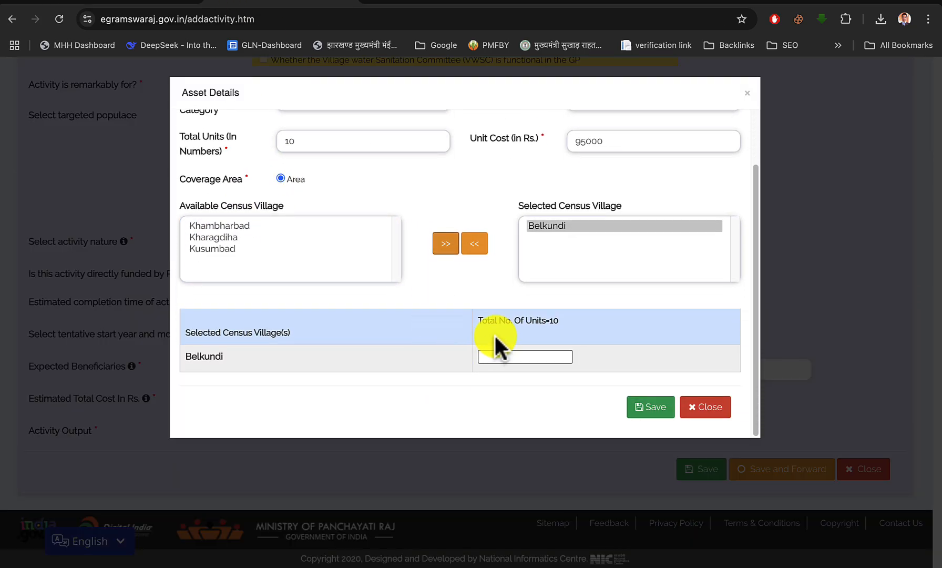
left_click(519, 357)
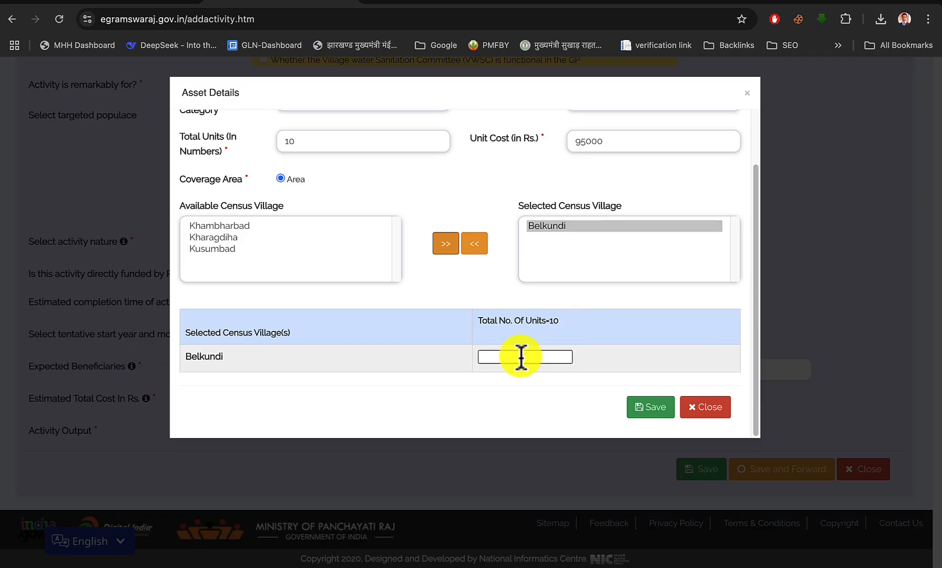
type("10")
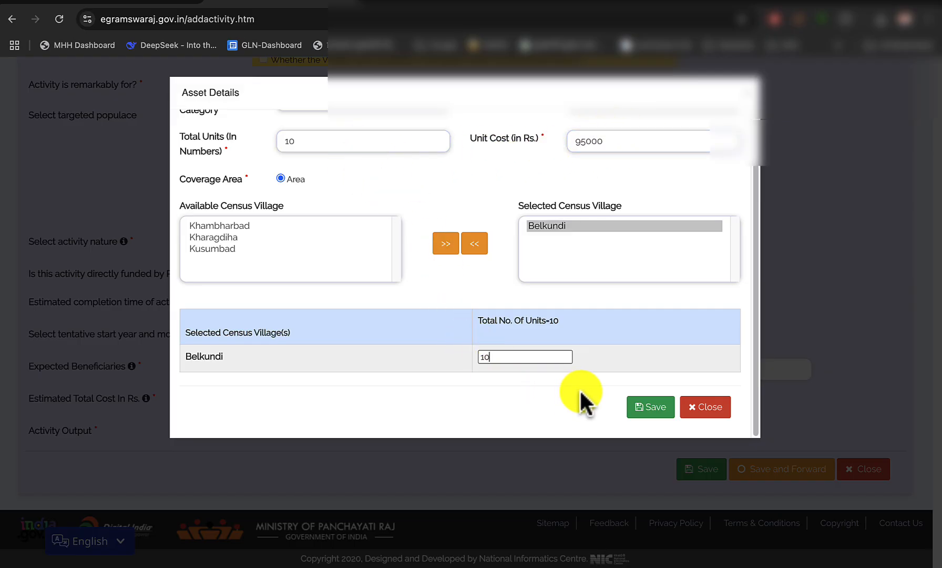
left_click(650, 408)
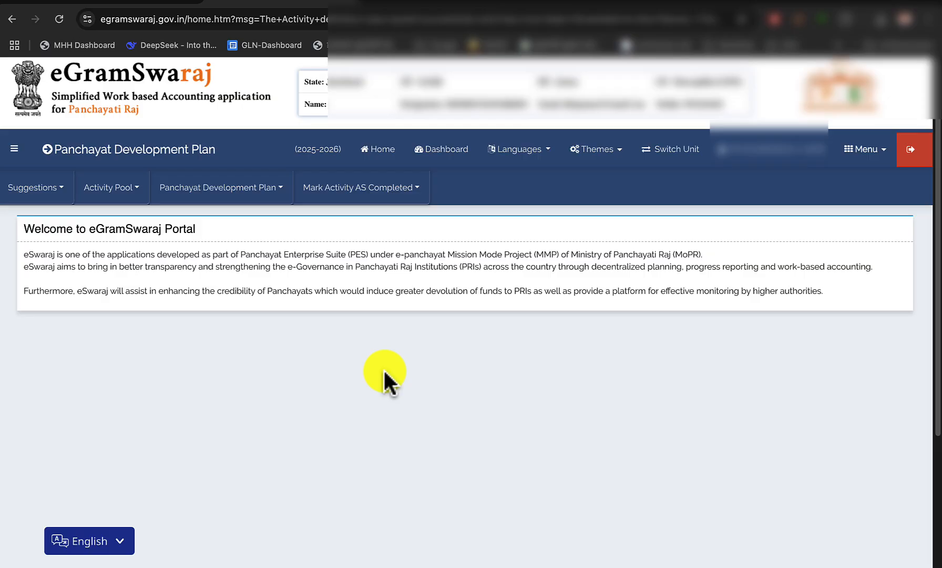
Examine the tied works on page 2 of the scheme PDF for the next work to register
left_click(142, 4)
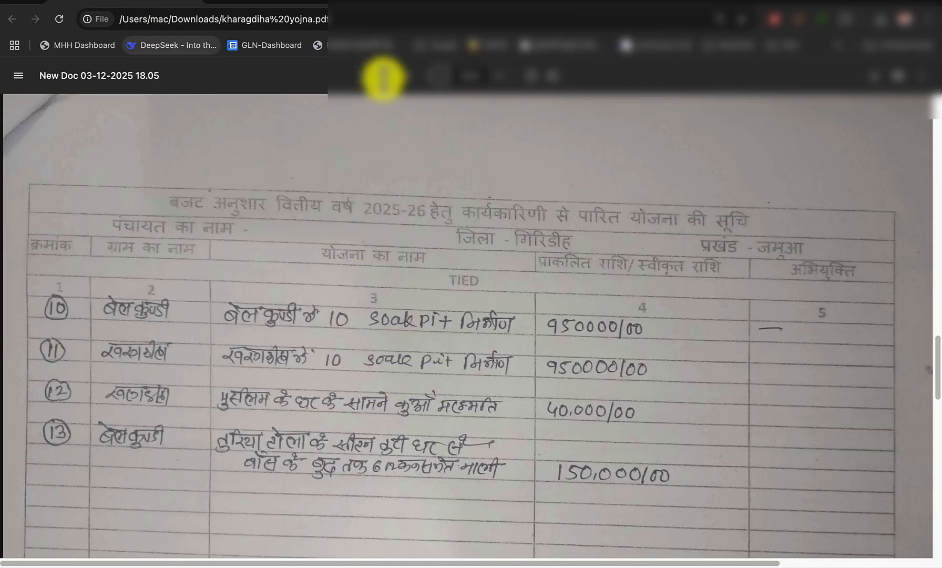
scroll(402, 196, "up", 15)
scroll(411, 389, "down", 5)
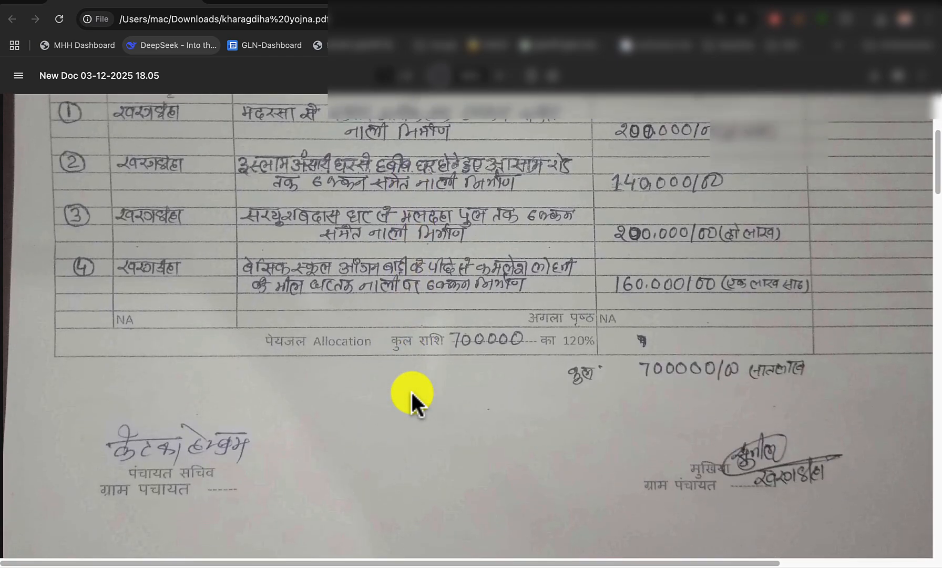
scroll(410, 389, "up", 2)
left_click(385, 75)
type("2")
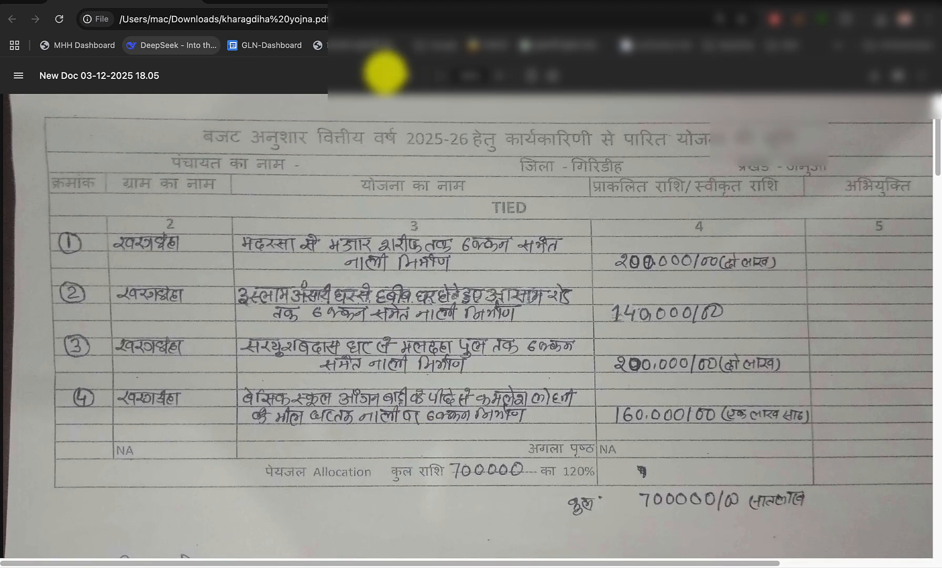
key("Tab")
scroll(438, 375, "down", 5)
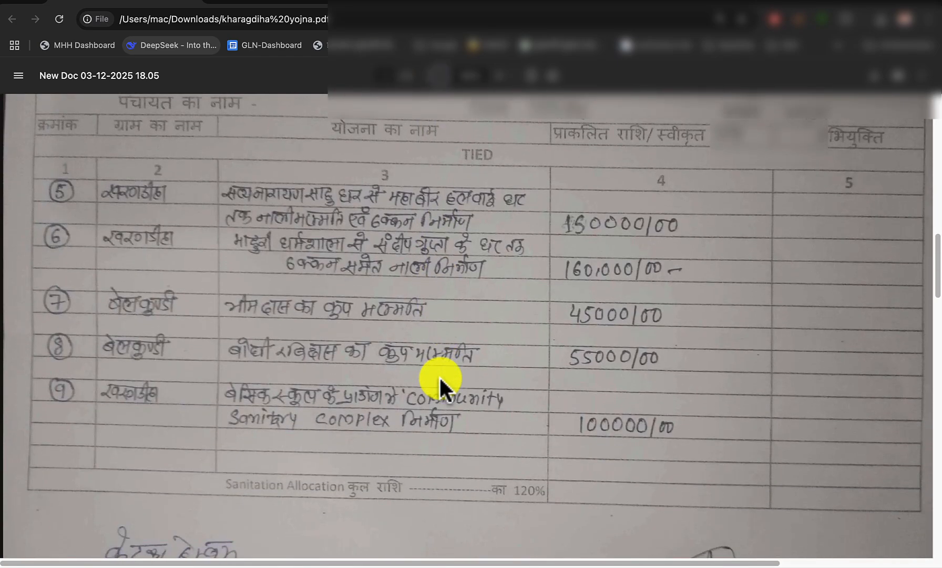
Begin registering a new activity with Theme 5 - Clean and Green Village and the activity Construction of Community Sanitary Complex
left_click(273, 5)
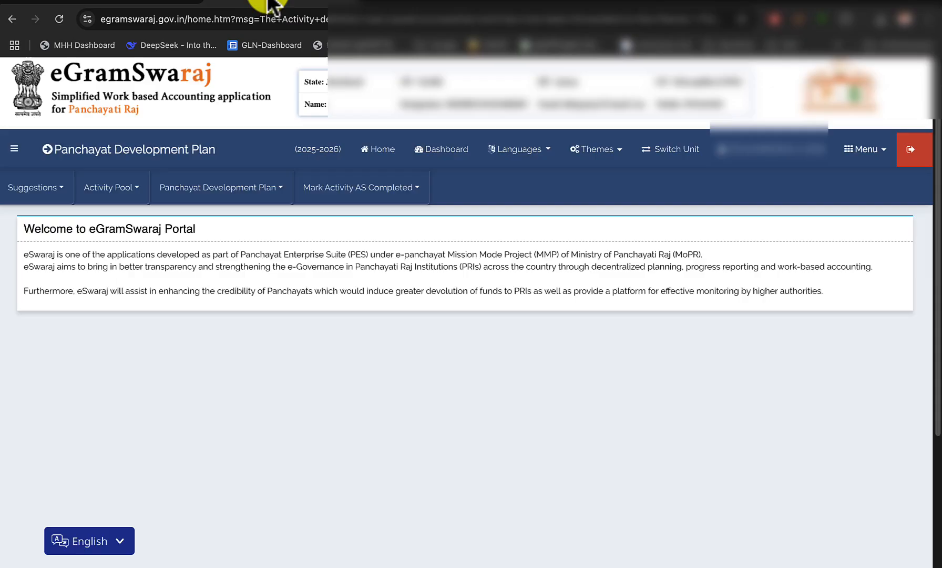
left_click(121, 189)
left_click(127, 218)
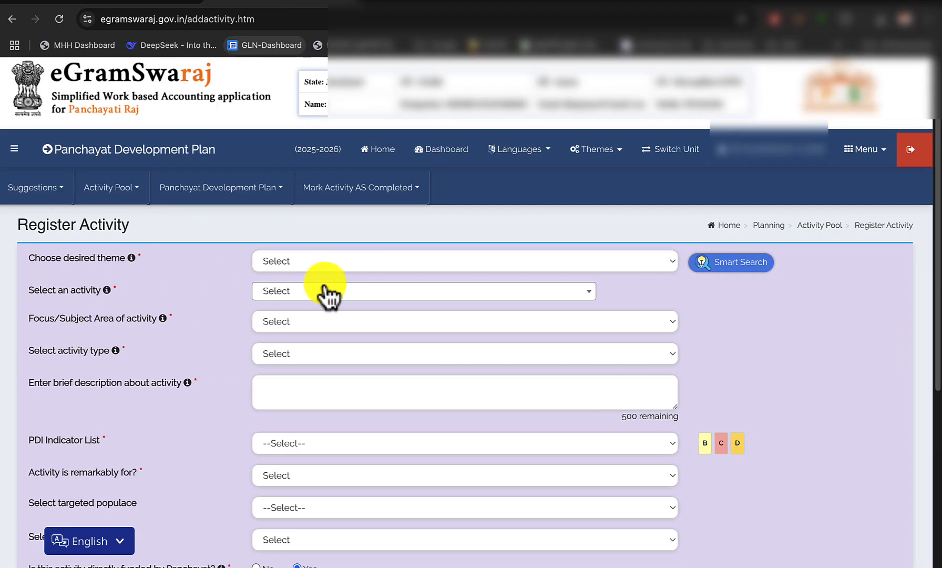
left_click(328, 263)
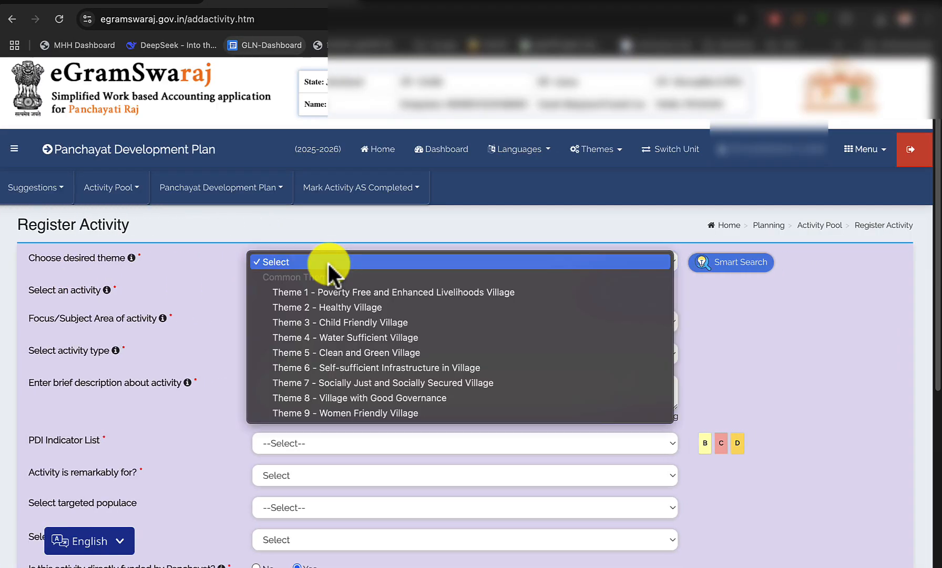
left_click(346, 352)
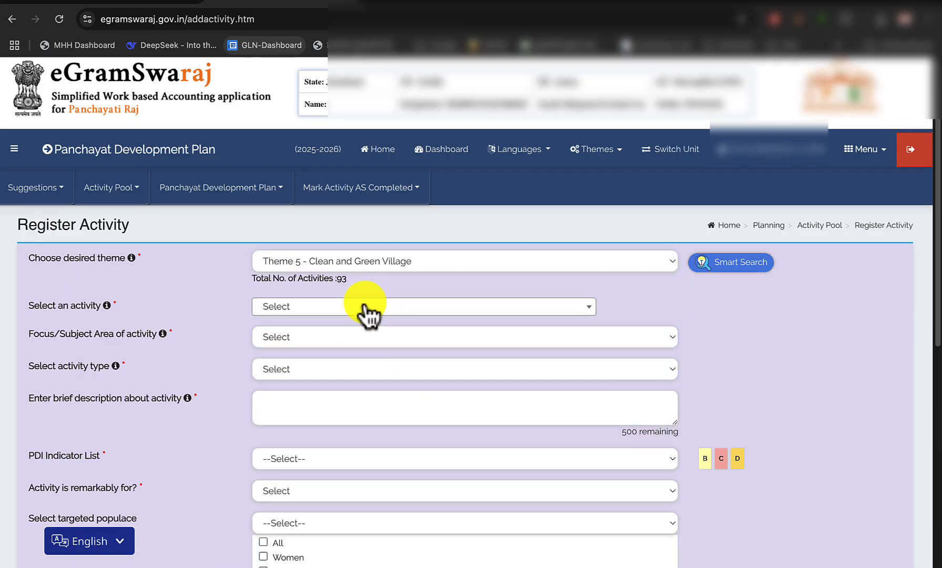
left_click(370, 311)
type("comm")
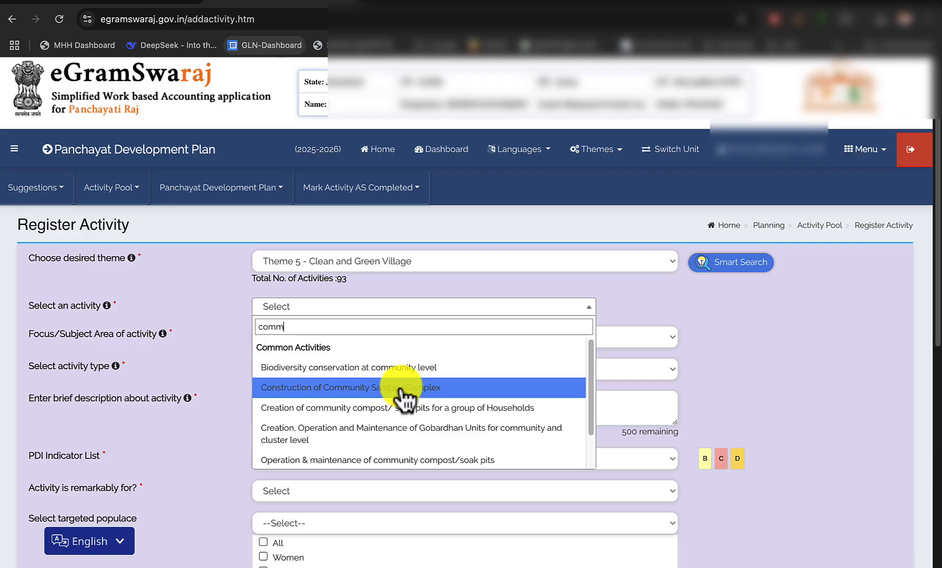
left_click(455, 394)
Start the activity description with "Basic sc", following work 9 of the tied list in the scheme PDF
left_click(360, 411)
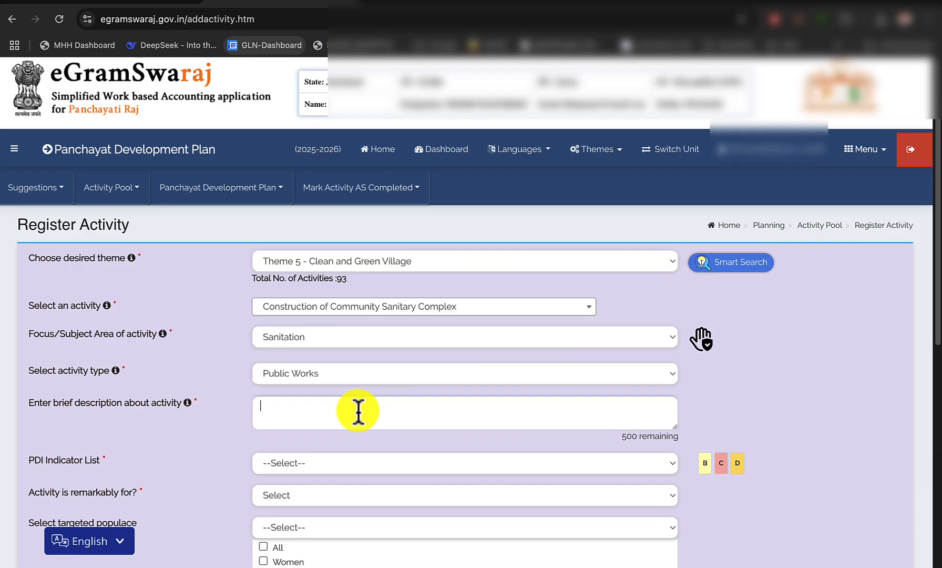
left_click(119, 11)
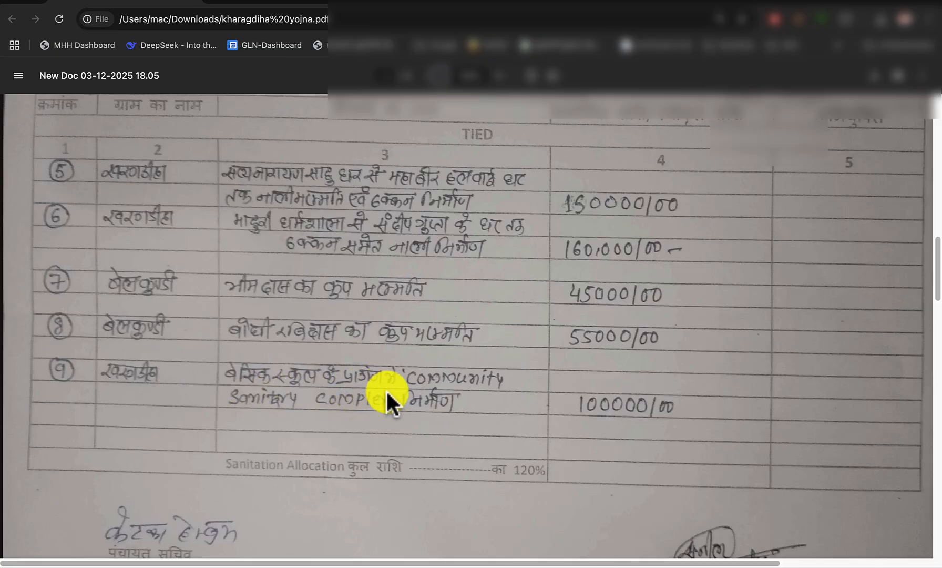
left_click(281, 7)
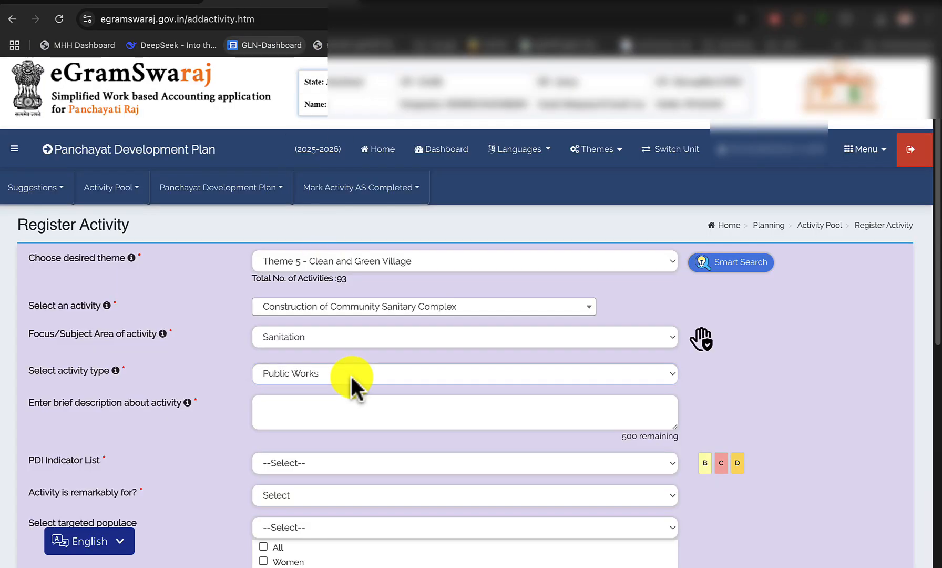
type("Basic school ke prangan me community sanitary complex ka nirman")
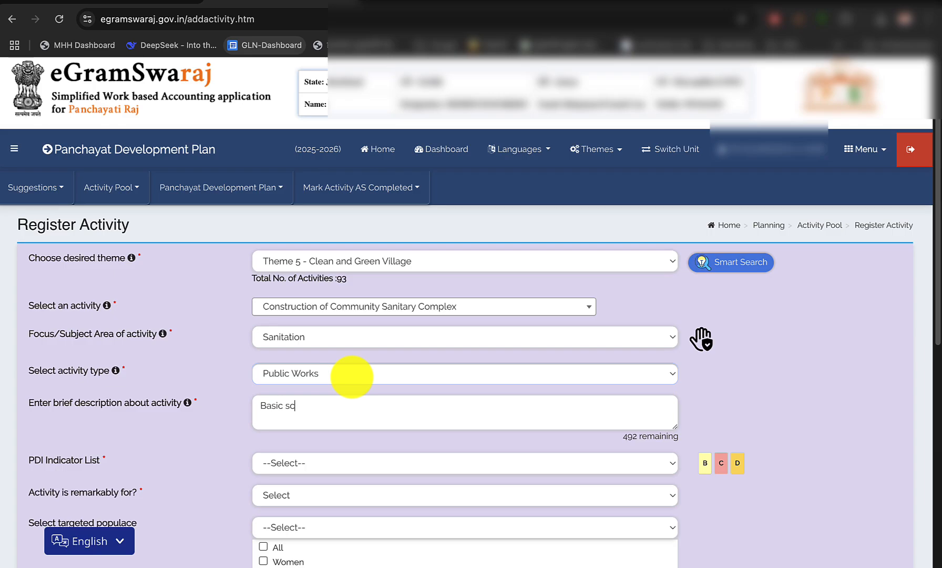
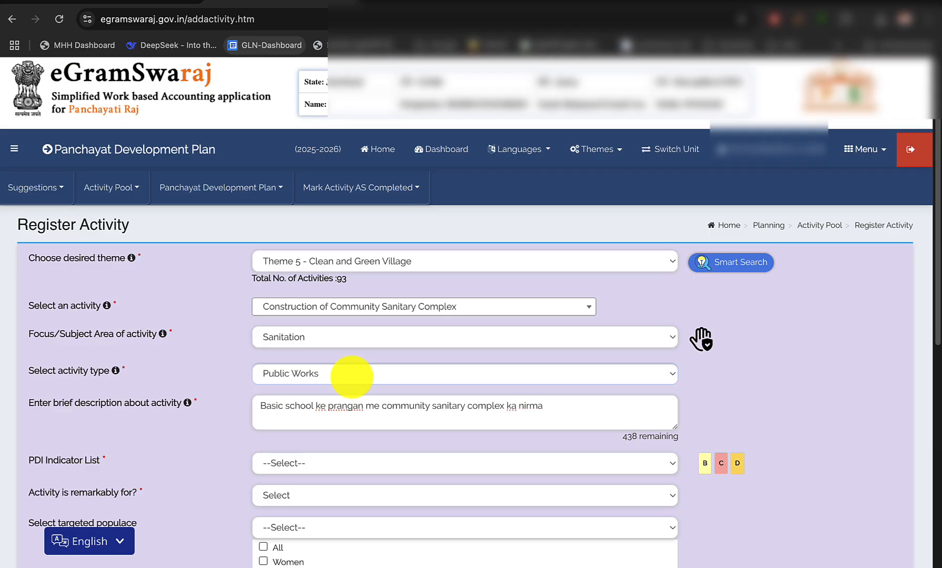
Complete the description as "Basic school ke prangan me community sanitary complex ka nirman" and choose None as the PDI indicator
type("n")
scroll(336, 392, "down", 3)
left_click(350, 368)
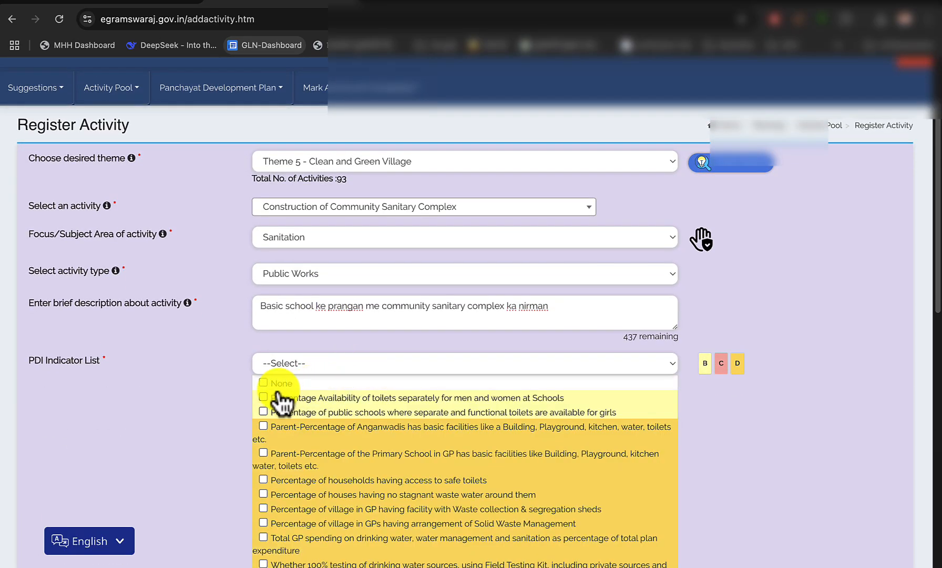
scroll(278, 394, "down", 8)
Mark the activity as remarkably for All, target the populace All, and set its nature to New/Fresh
left_click(272, 308)
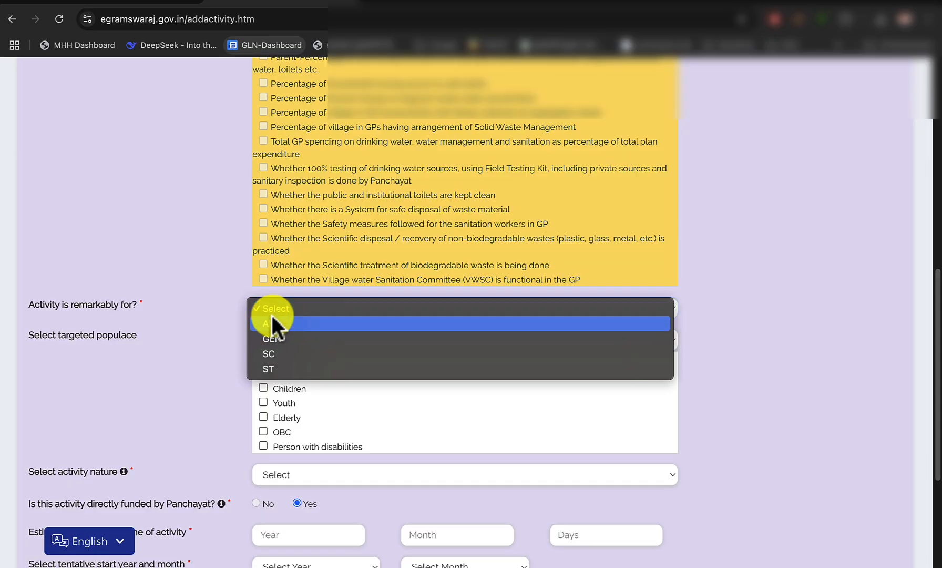
left_click(271, 323)
left_click(269, 360)
scroll(337, 379, "down", 4)
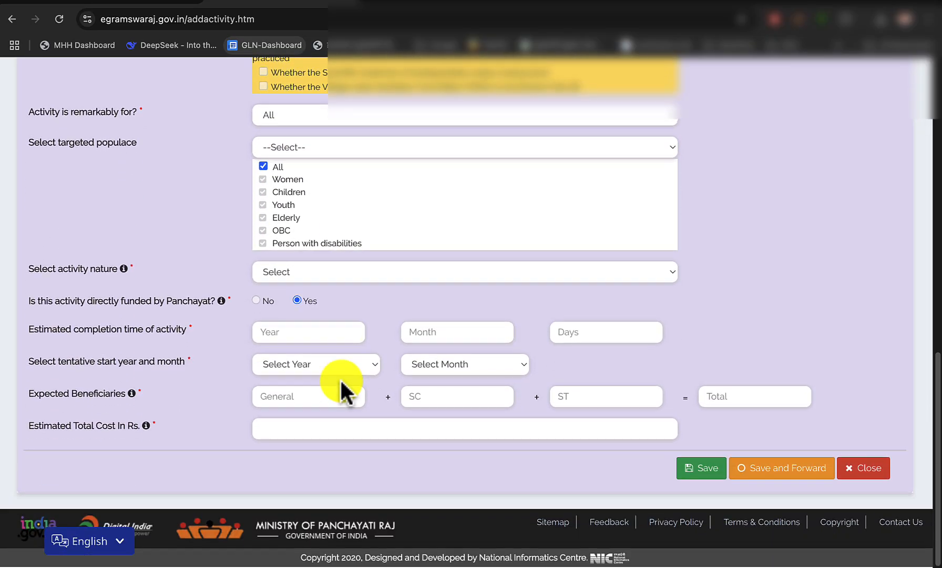
left_click(309, 273)
left_click(303, 287)
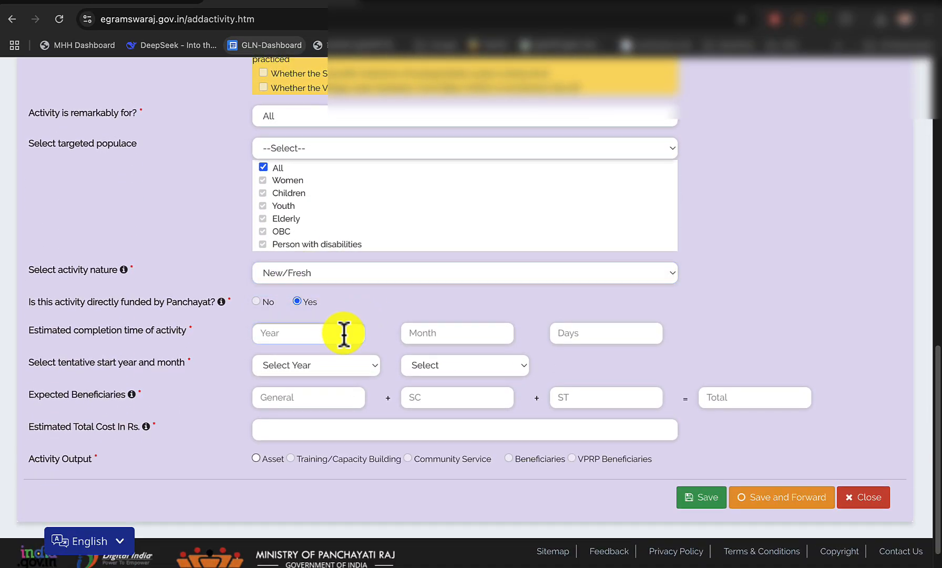
Enter a 7-month completion time, an April 2025 start, and expected beneficiaries of 200 general, 60 SC and 0 ST
left_click(436, 337)
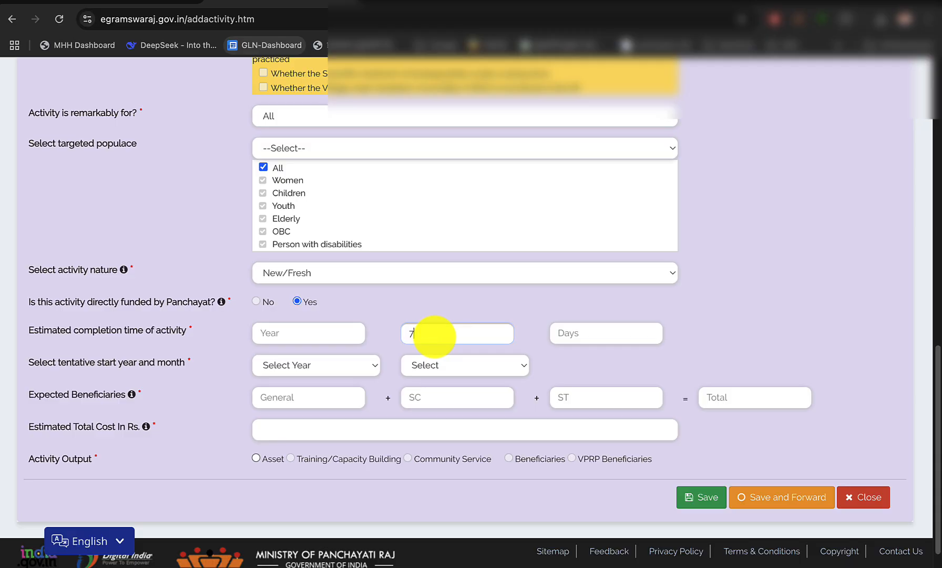
left_click(337, 368)
left_click(305, 379)
left_click(433, 365)
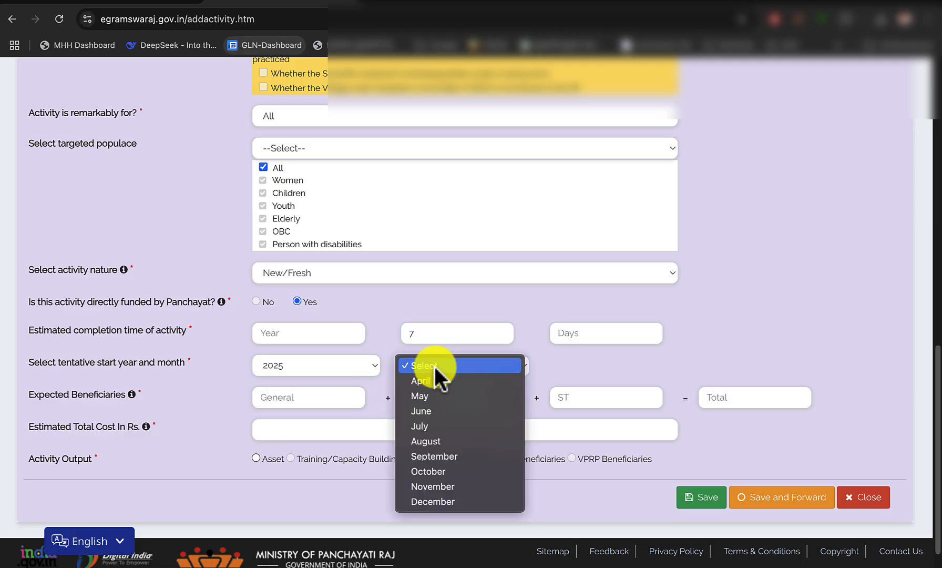
left_click(434, 381)
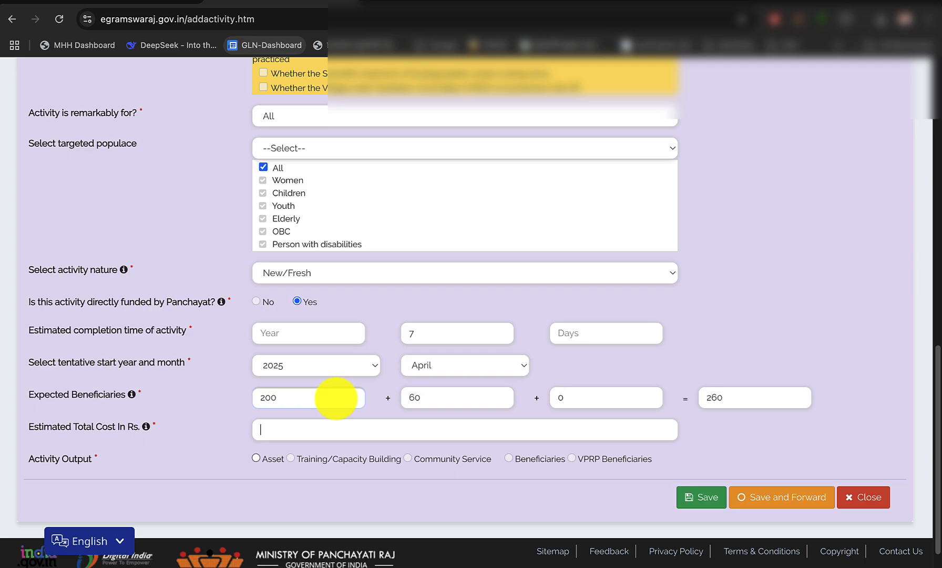
Enter the estimated total cost of 100000 from work 9 in the scheme PDF and choose Asset as the activity output
left_click(152, 3)
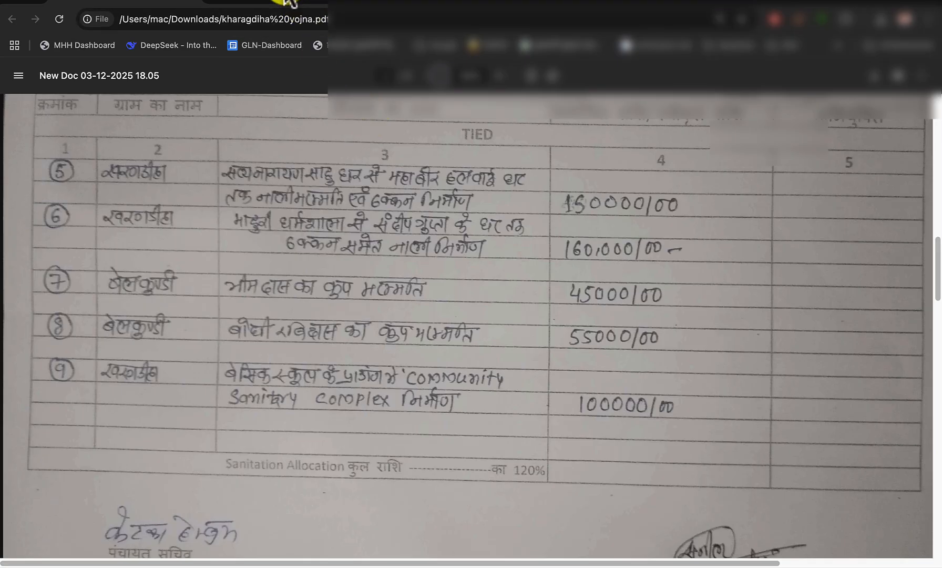
left_click(378, 4)
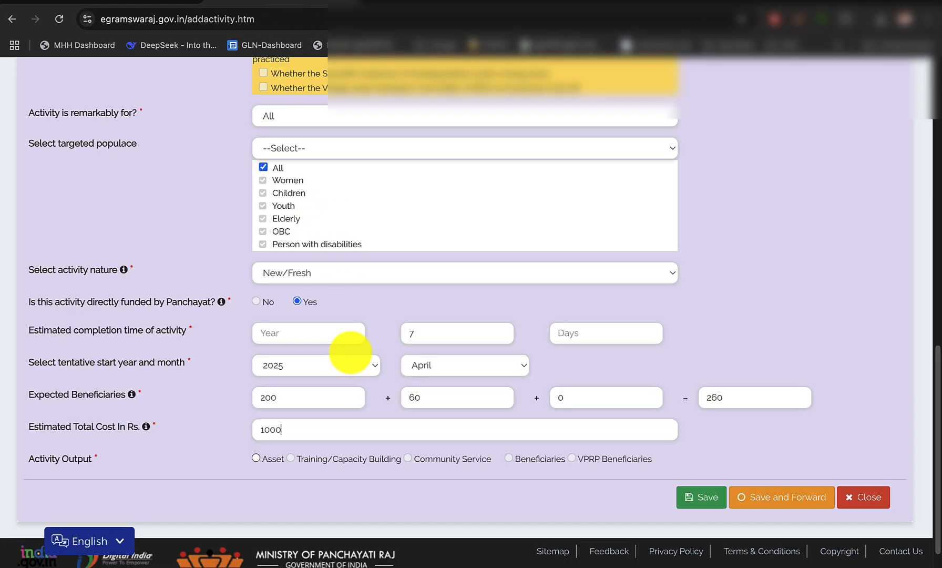
left_click(255, 455)
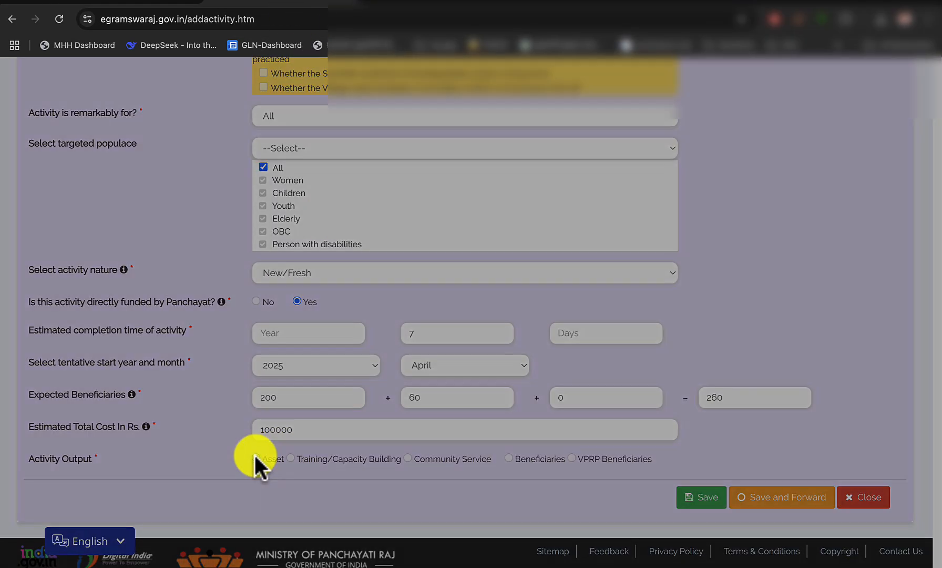
Classify the asset as Immovable, category Community Sanitation, sub category Community Sanitation Complex (CSC)
left_click(347, 132)
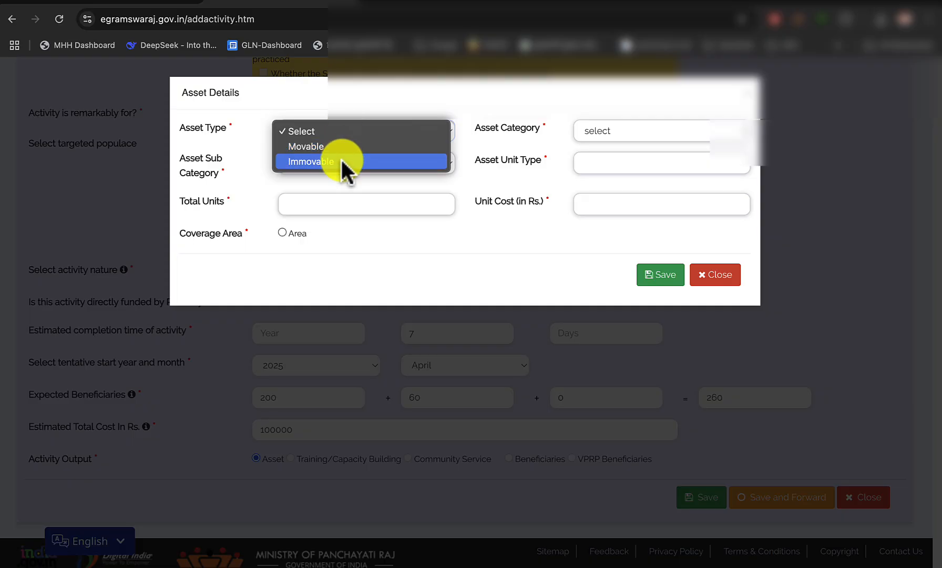
left_click(340, 159)
left_click(605, 129)
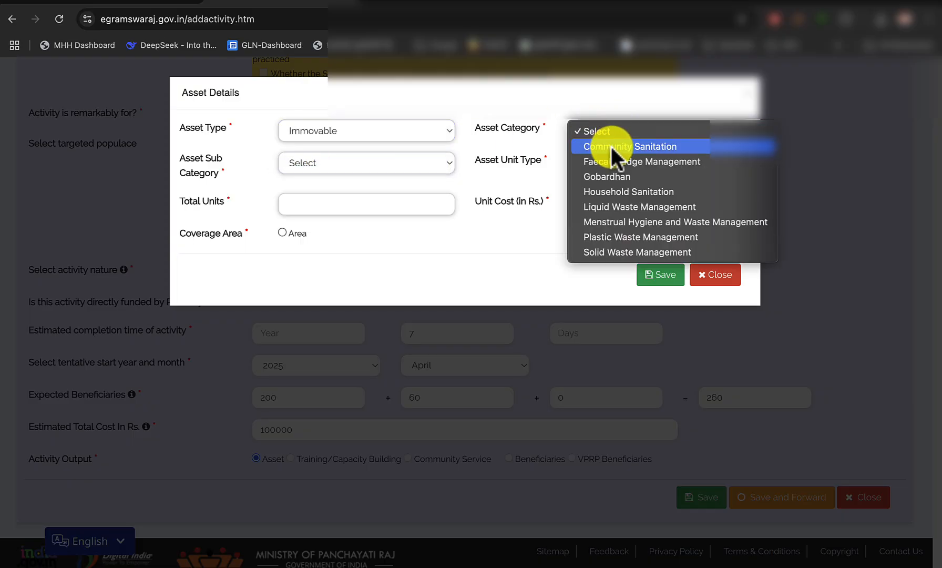
left_click(630, 146)
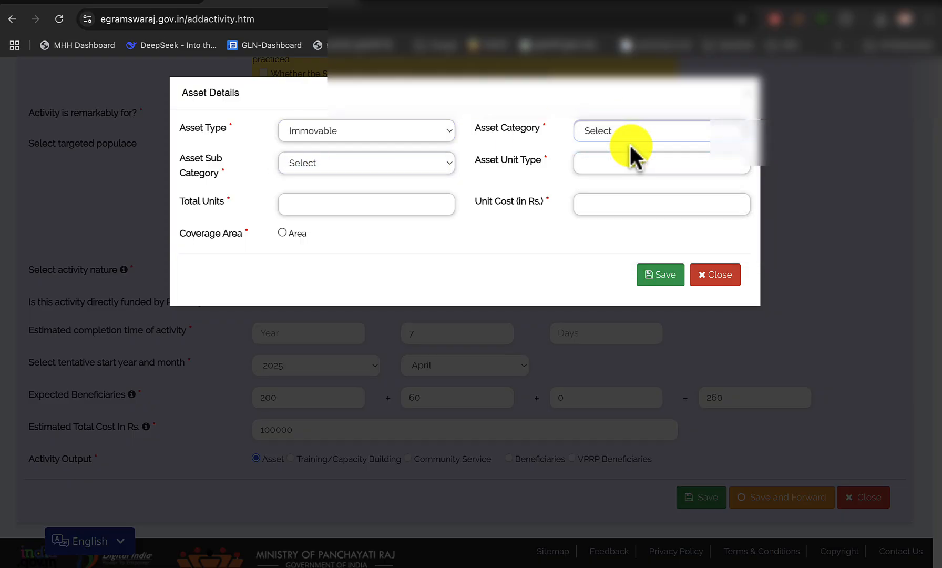
left_click(604, 122)
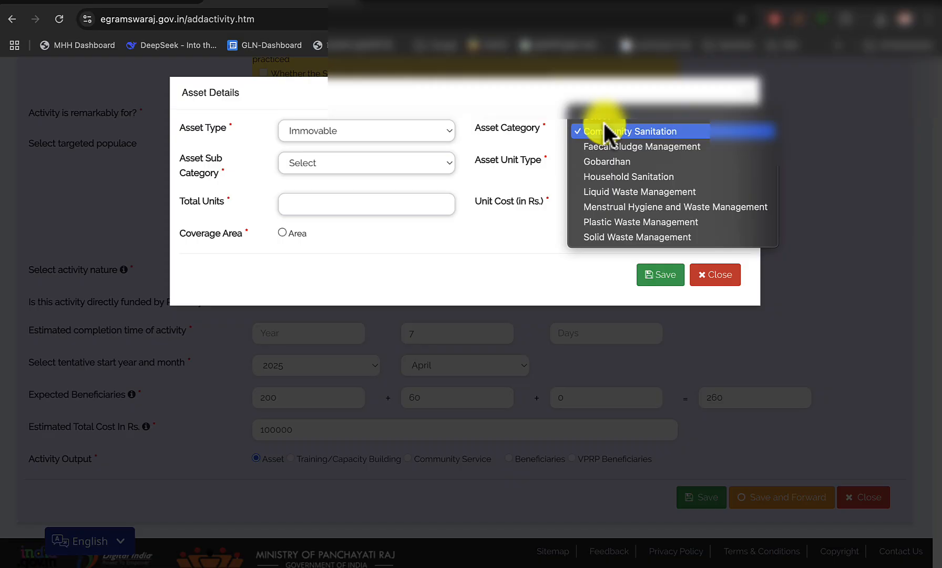
left_click(643, 133)
left_click(407, 161)
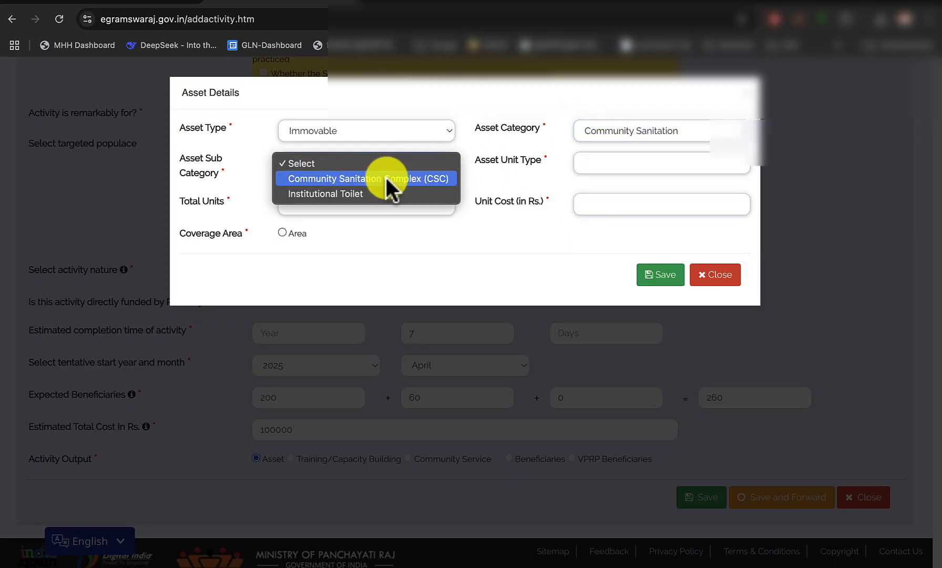
left_click(392, 178)
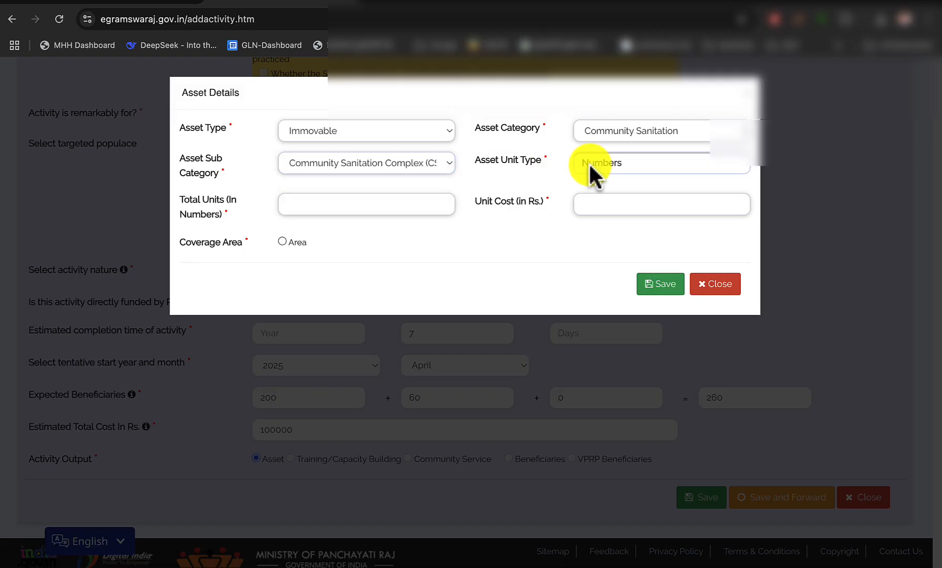
Set the asset's total units to 1 and its unit cost to Rs. 100000
left_click(405, 200)
type("1")
left_click(584, 205)
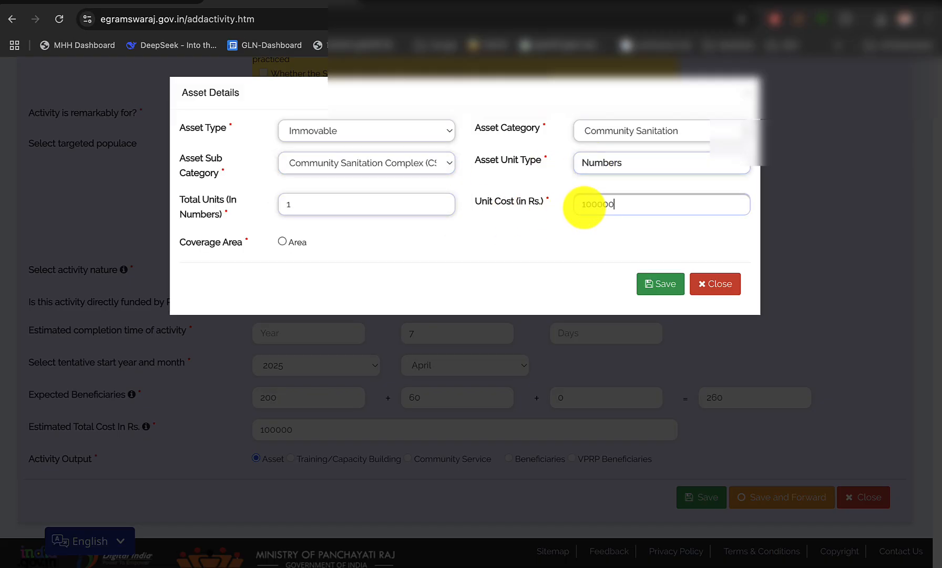
Assign the asset's coverage area to Kharagdiha with 1 unit, as in the scheme PDF, then save and forward the activity
left_click(279, 240)
left_click(134, 4)
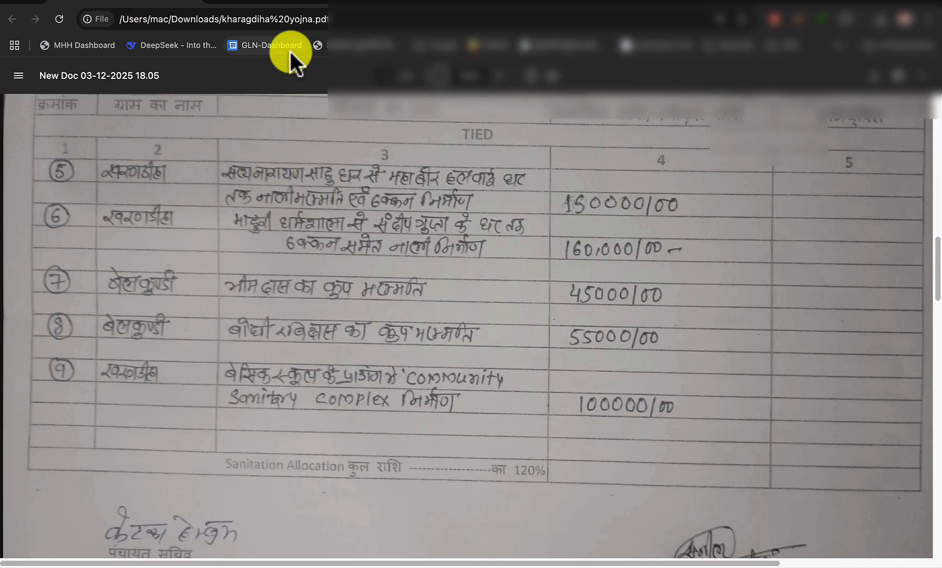
left_click(273, 5)
left_click(229, 312)
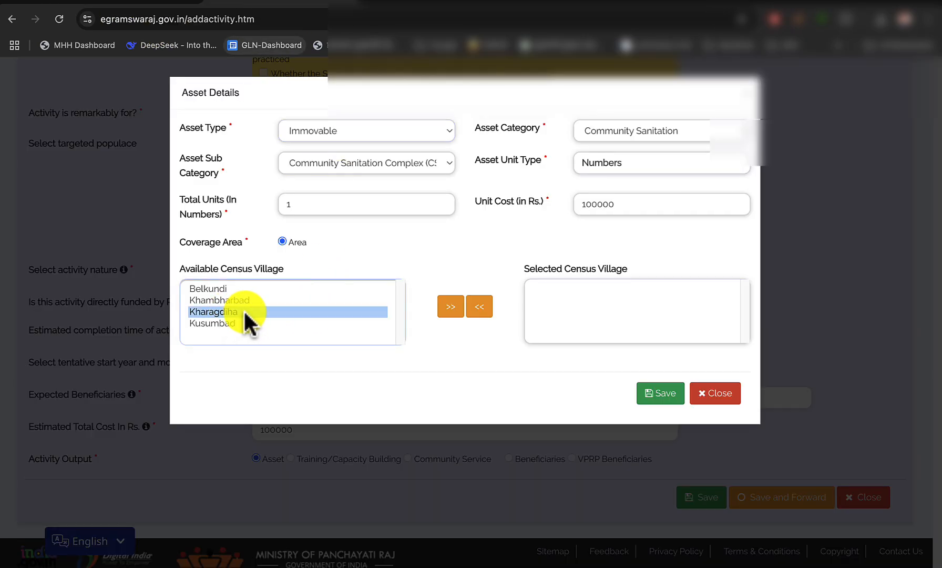
left_click(449, 308)
scroll(532, 394, "down", 1)
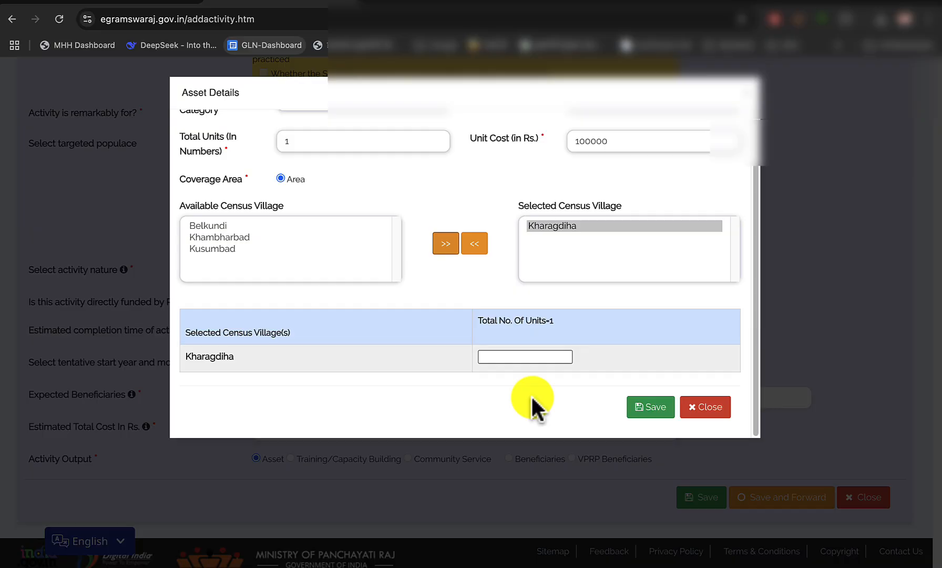
left_click(531, 356)
type("1")
left_click(646, 413)
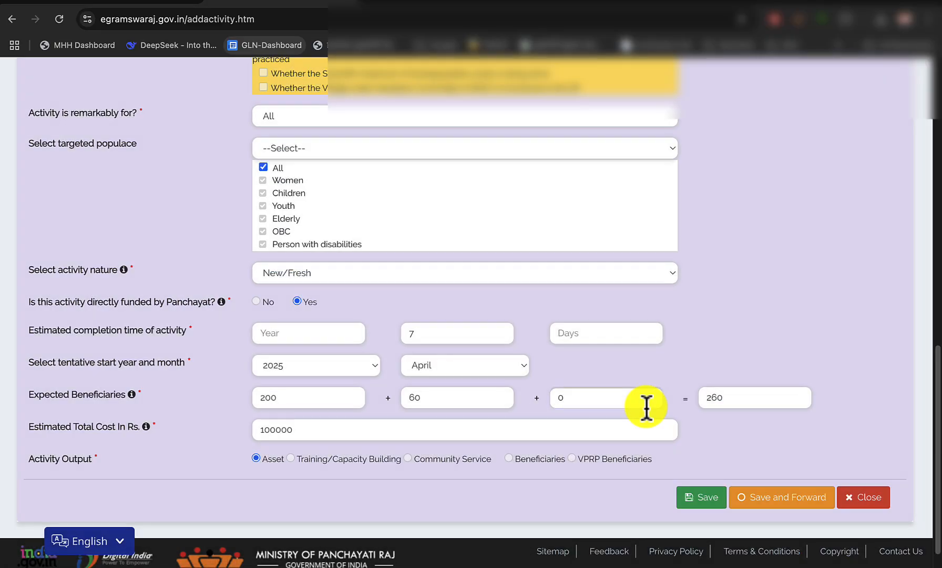
scroll(752, 410, "down", 1)
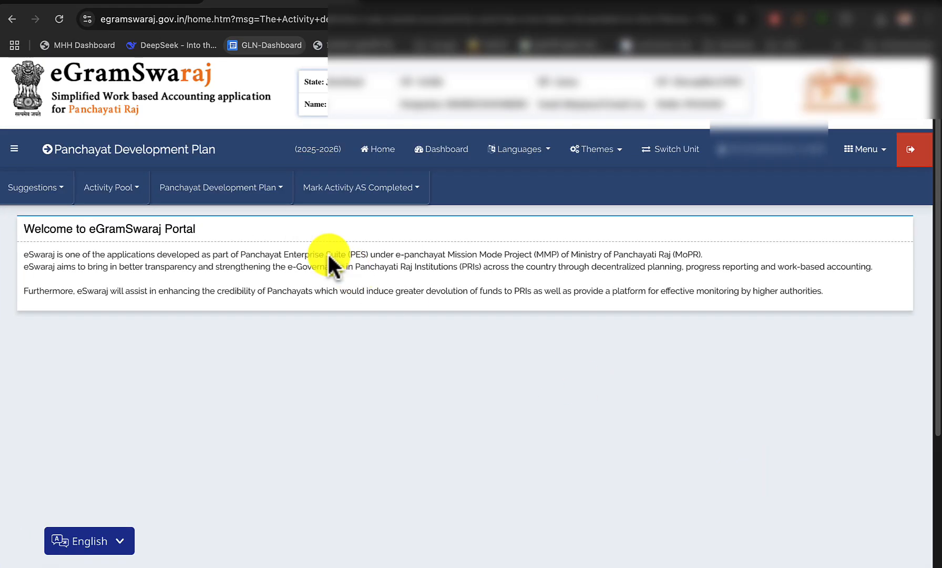
List the plans with status Plan Pending and open the Main plan for modification
left_click(254, 195)
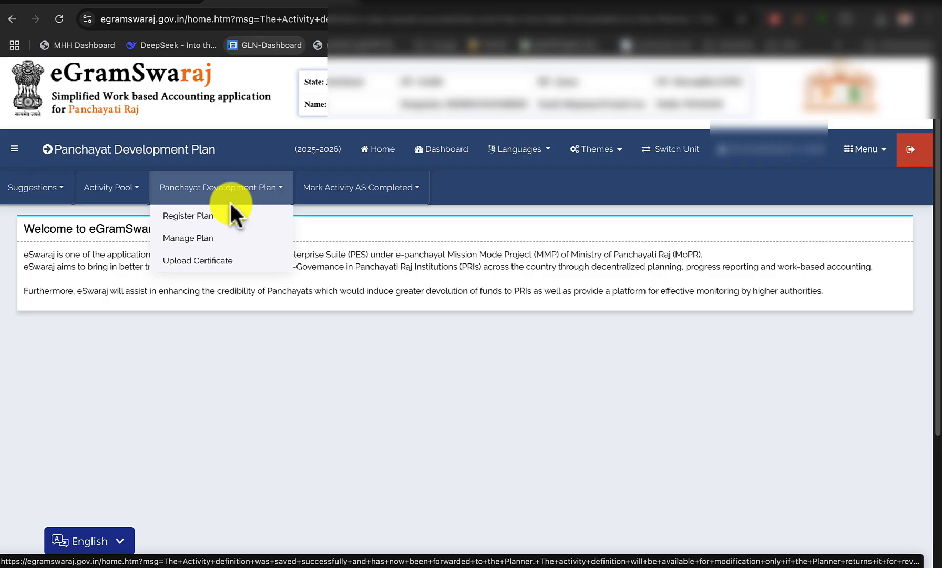
left_click(211, 241)
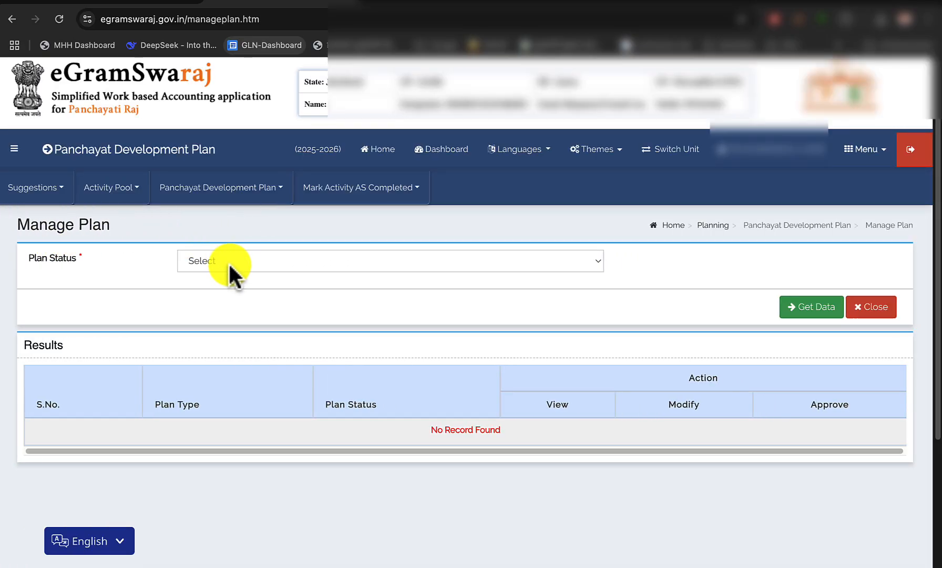
left_click(229, 262)
left_click(230, 276)
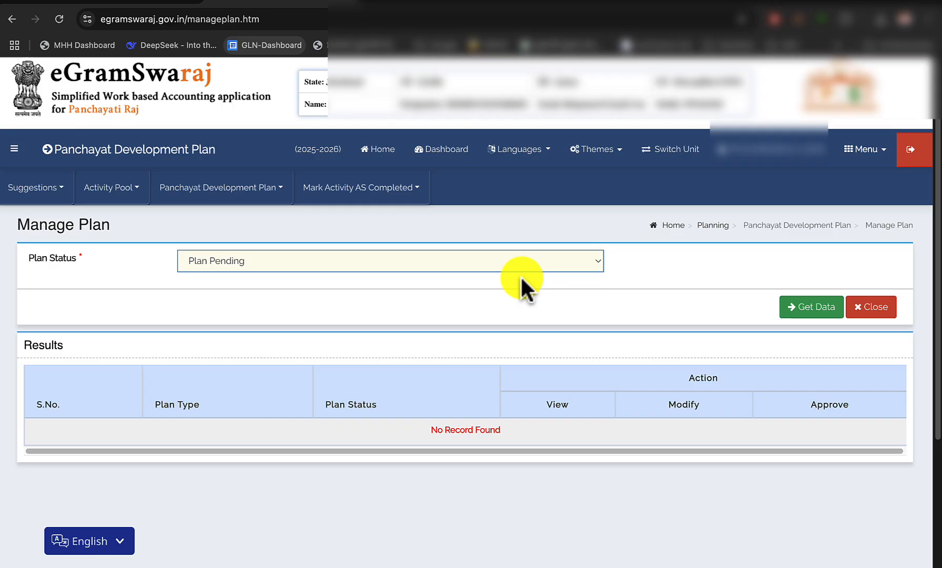
left_click(791, 316)
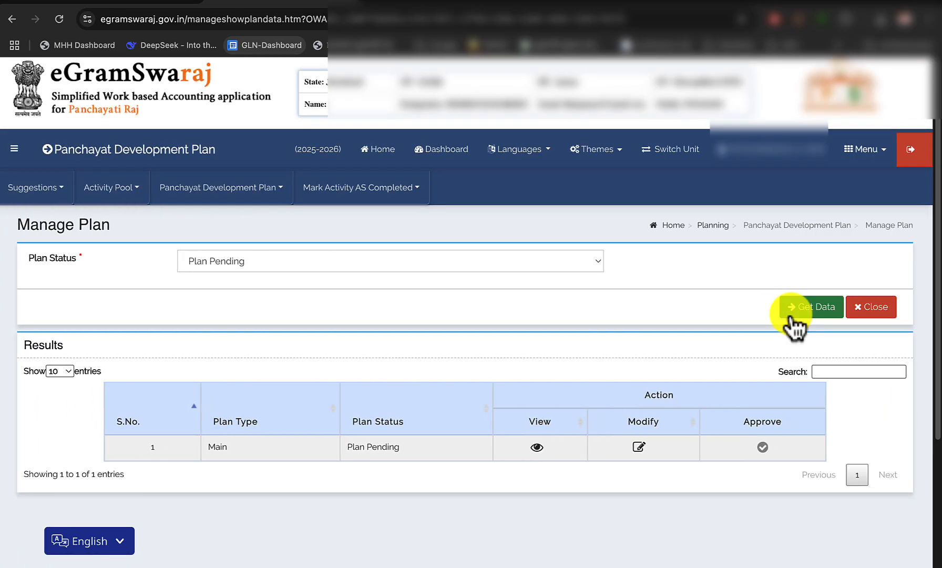
left_click(639, 445)
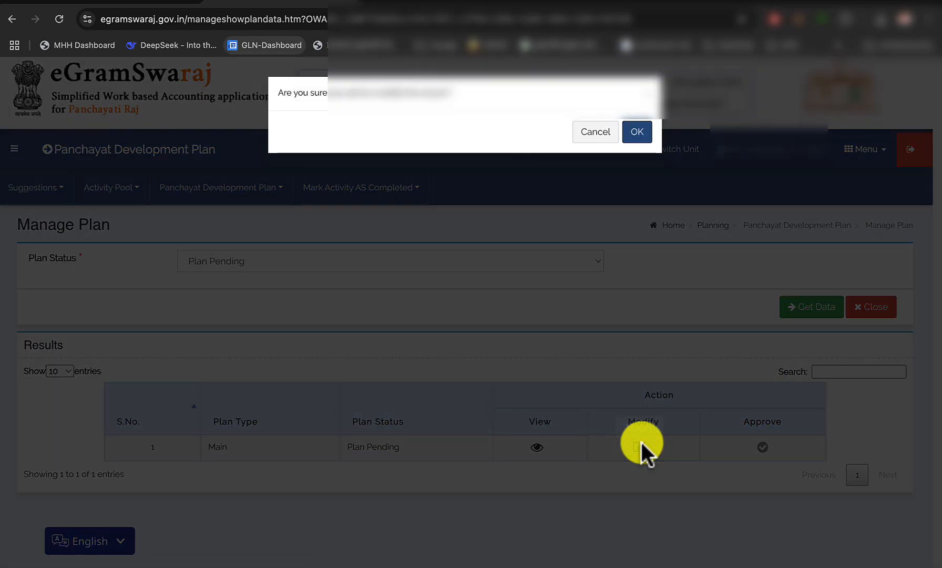
left_click(636, 132)
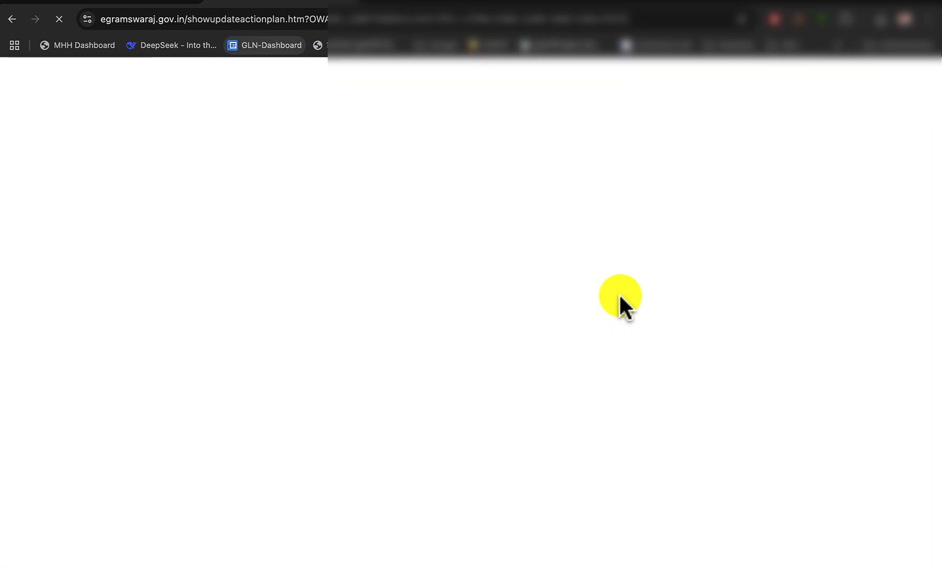
Show the second page of the Main plan's activities and open the list of activities available for inclusion
scroll(607, 417, "down", 10)
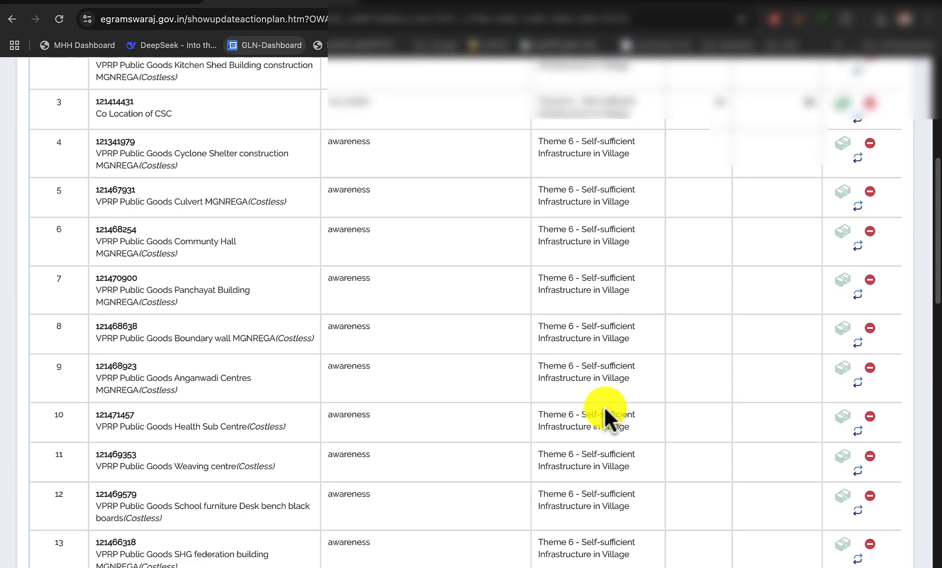
scroll(604, 404, "down", 15)
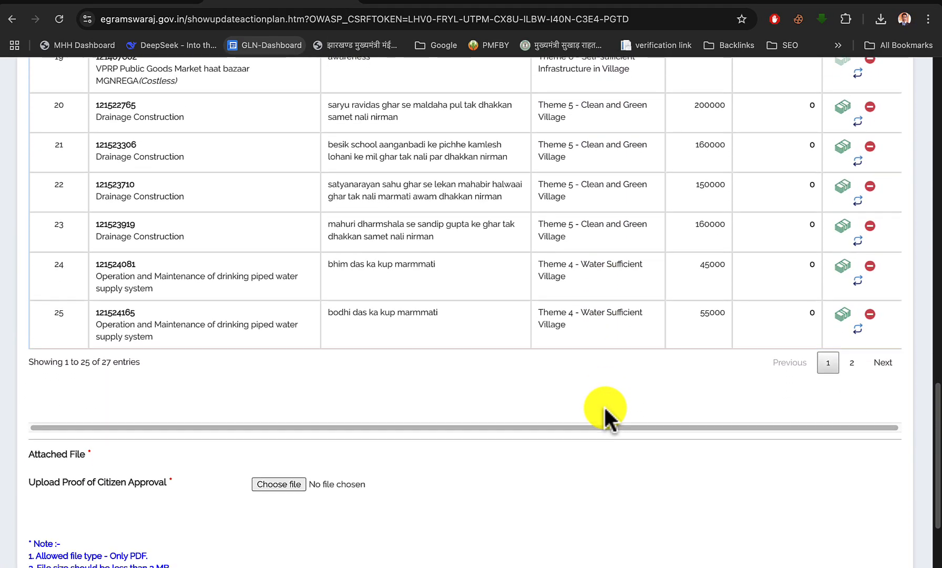
scroll(603, 404, "down", 1)
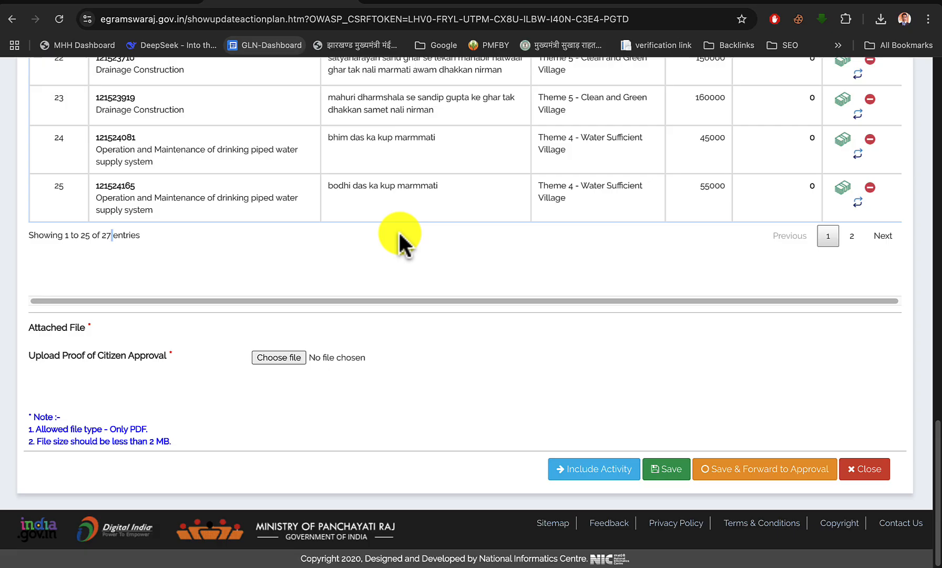
left_click(851, 237)
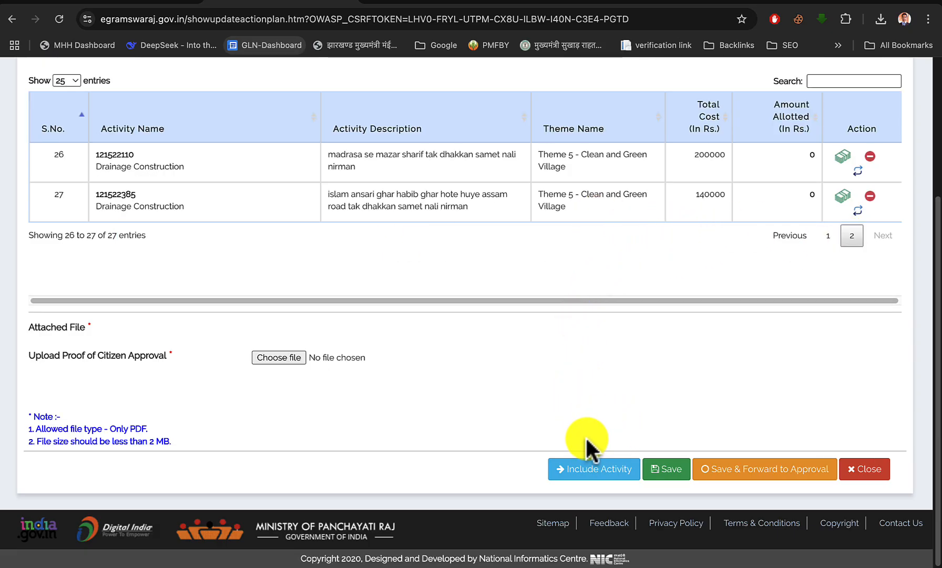
left_click(587, 468)
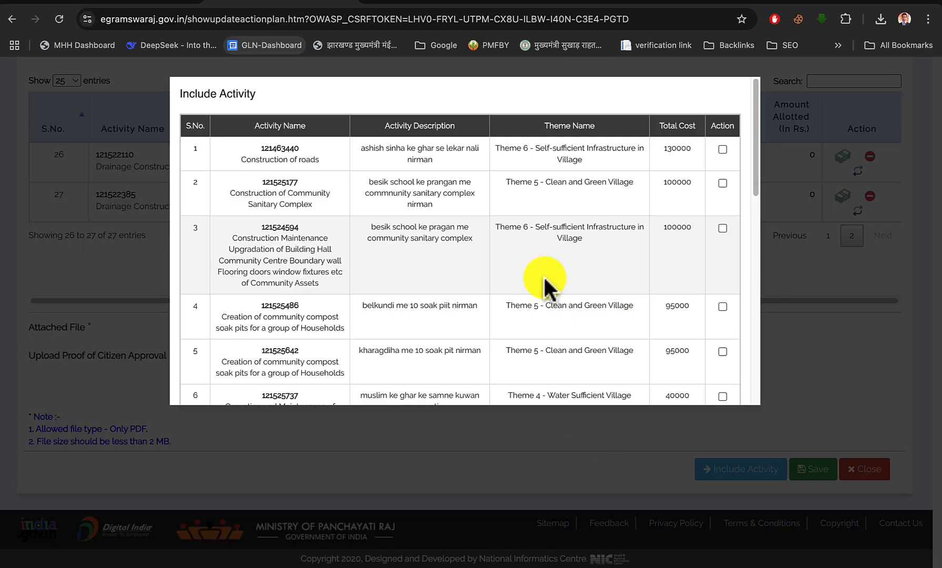
Include the activities numbered 13 to 17 in the plan, from the piped water supply maintenance to the Community Sanitary Complex
scroll(542, 279, "down", 3)
scroll(541, 278, "up", 3)
scroll(542, 279, "down", 10)
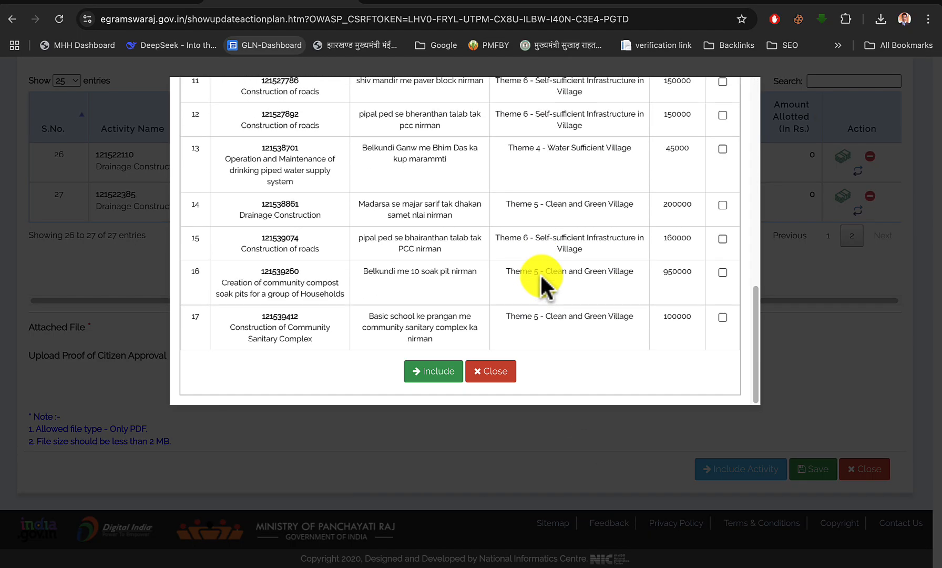
left_click(723, 318)
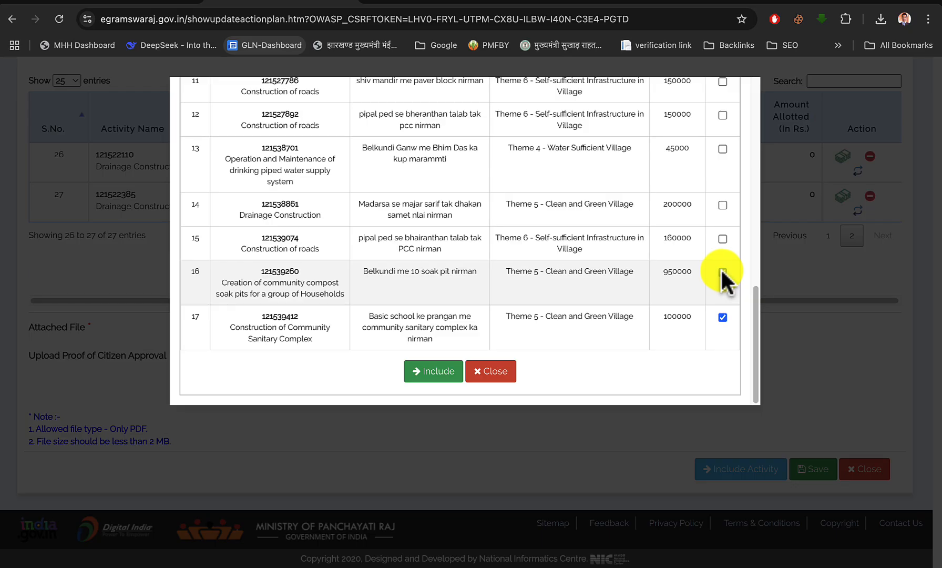
left_click(723, 272)
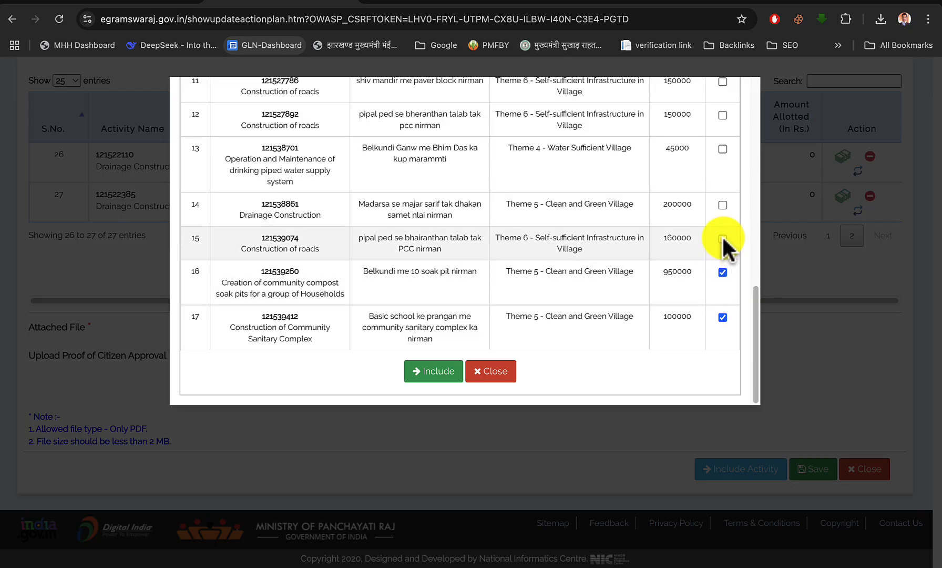
left_click(723, 239)
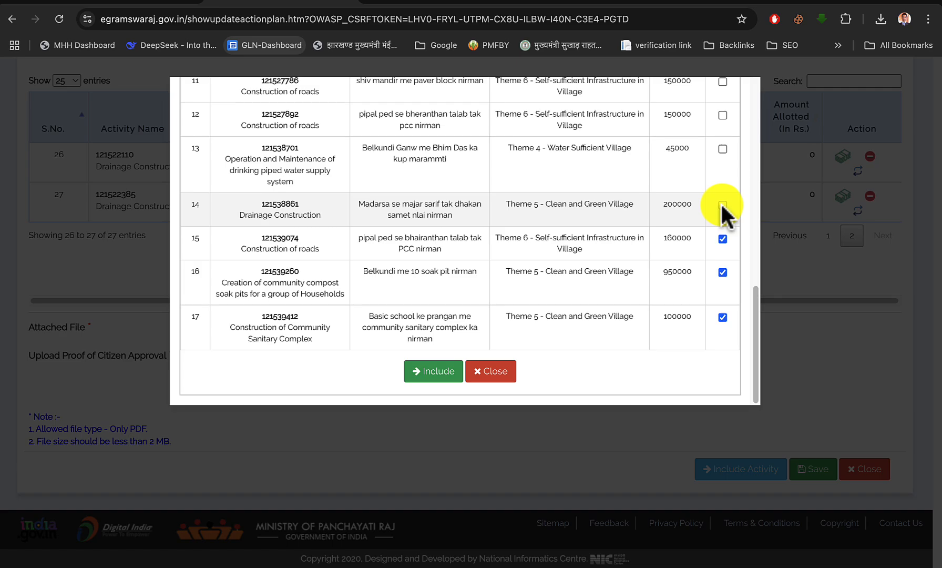
left_click(723, 205)
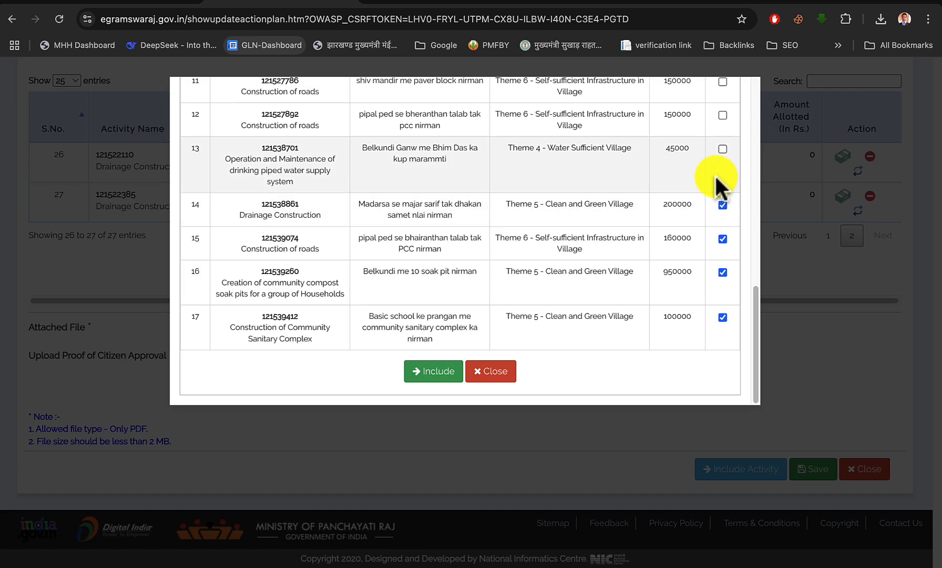
left_click(723, 149)
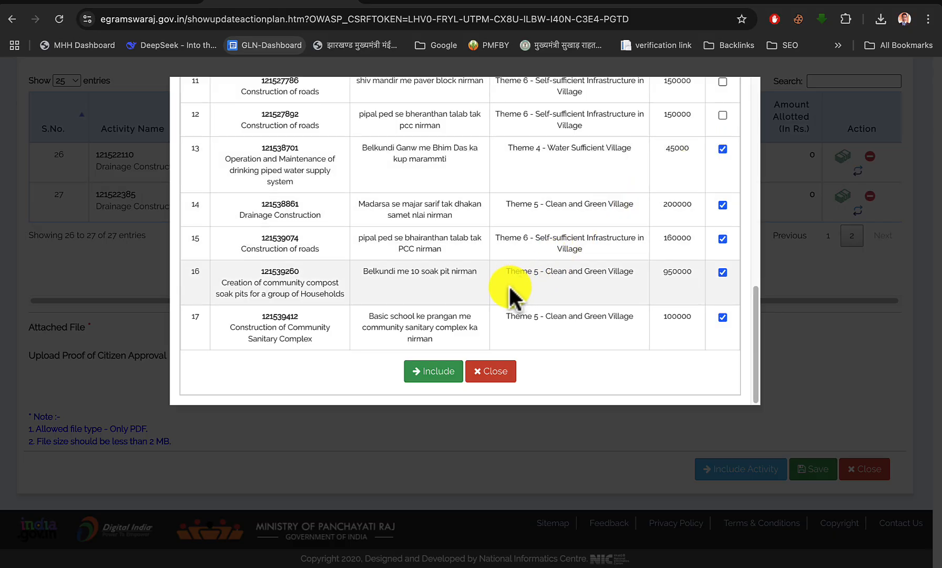
left_click(436, 372)
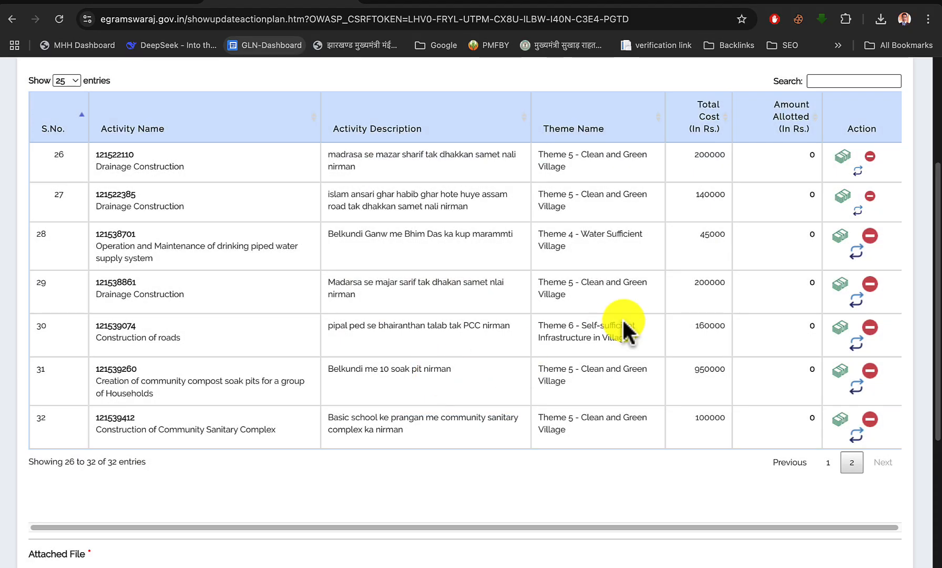
Save the modified Main plan with the newly included activities and dismiss the confirmation message
scroll(643, 350, "down", 5)
left_click(814, 468)
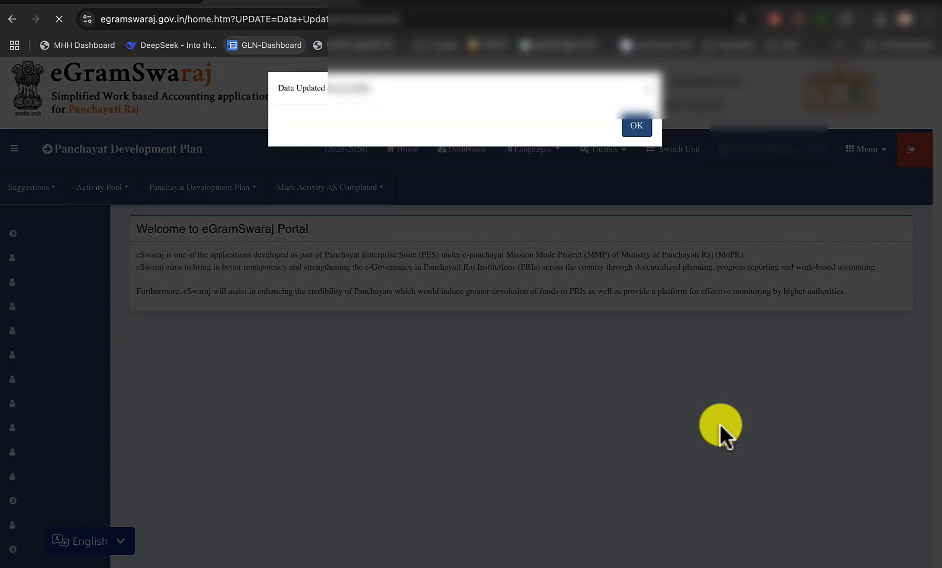
left_click(643, 134)
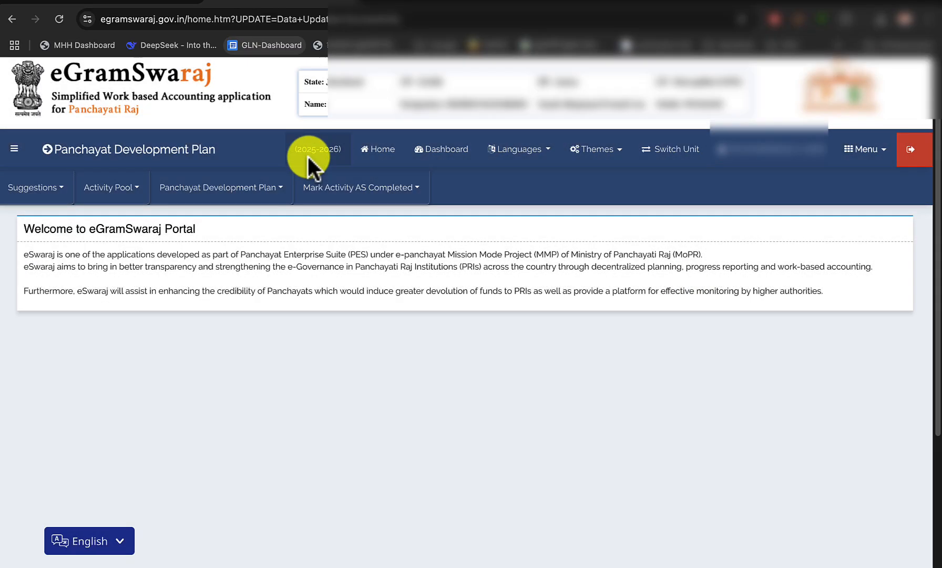
List the Plan Pending plans again in Manage Plan and reopen the Main plan for modification
left_click(213, 192)
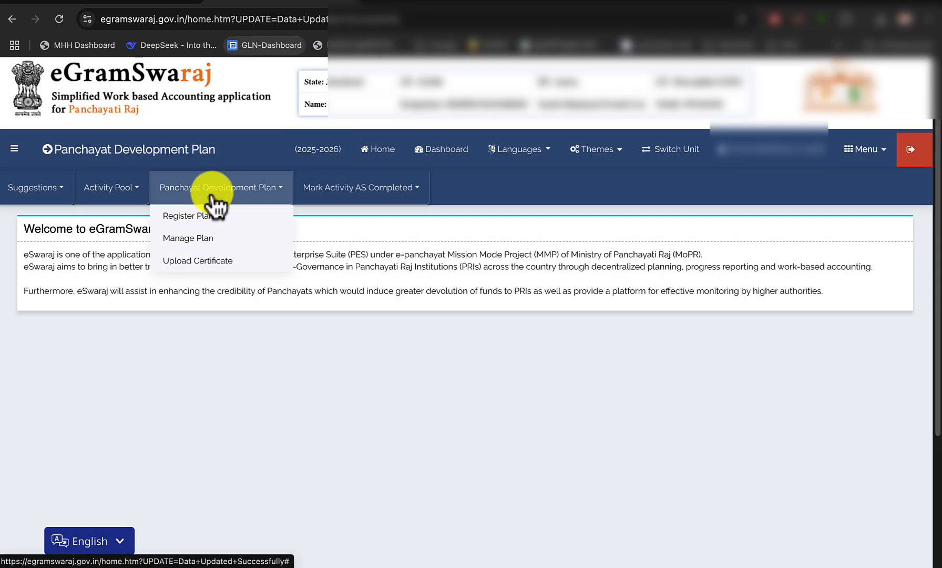
left_click(191, 238)
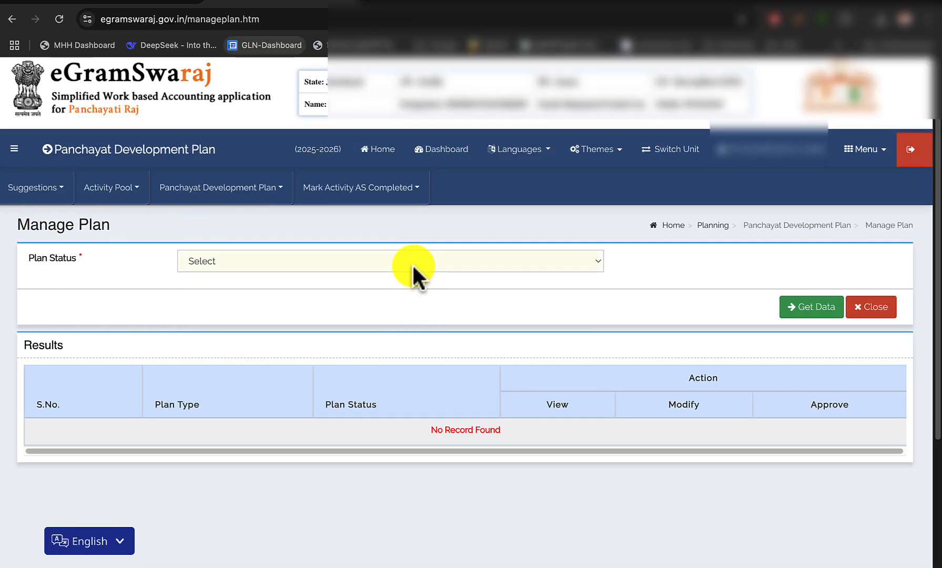
left_click(412, 266)
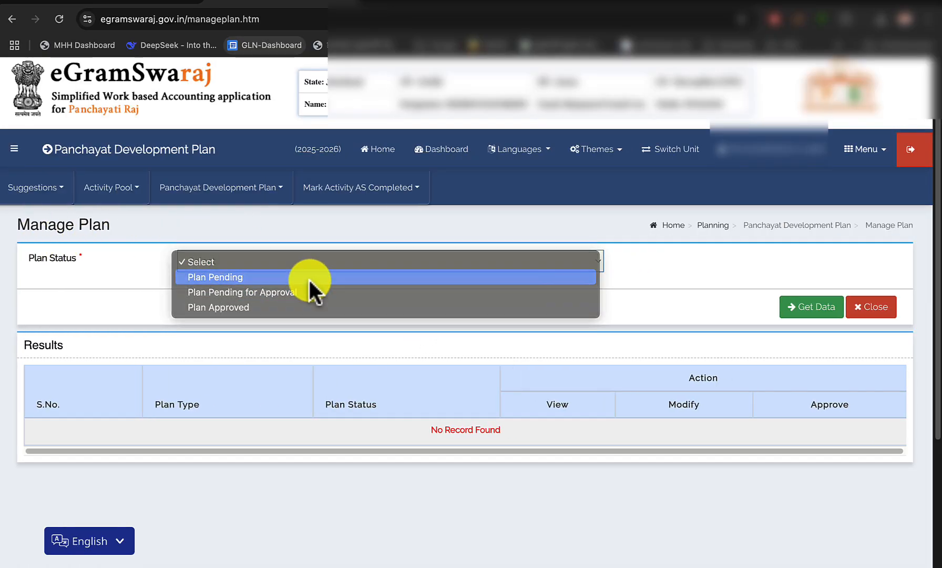
left_click(309, 277)
left_click(815, 311)
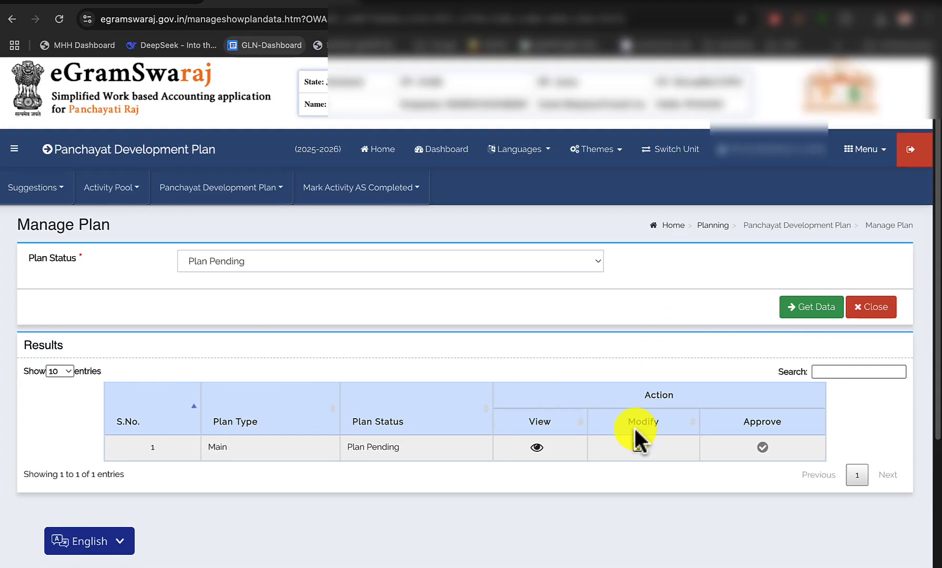
left_click(639, 446)
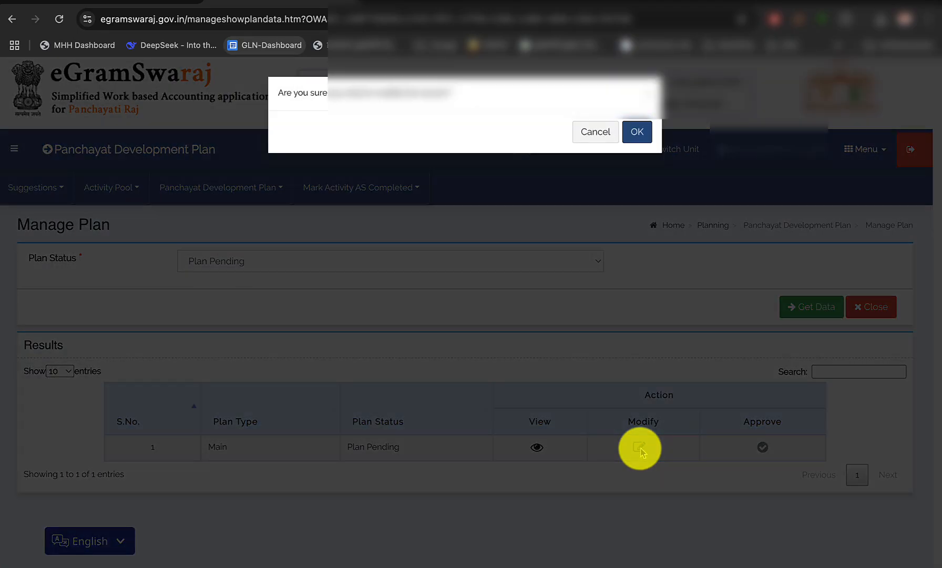
left_click(643, 129)
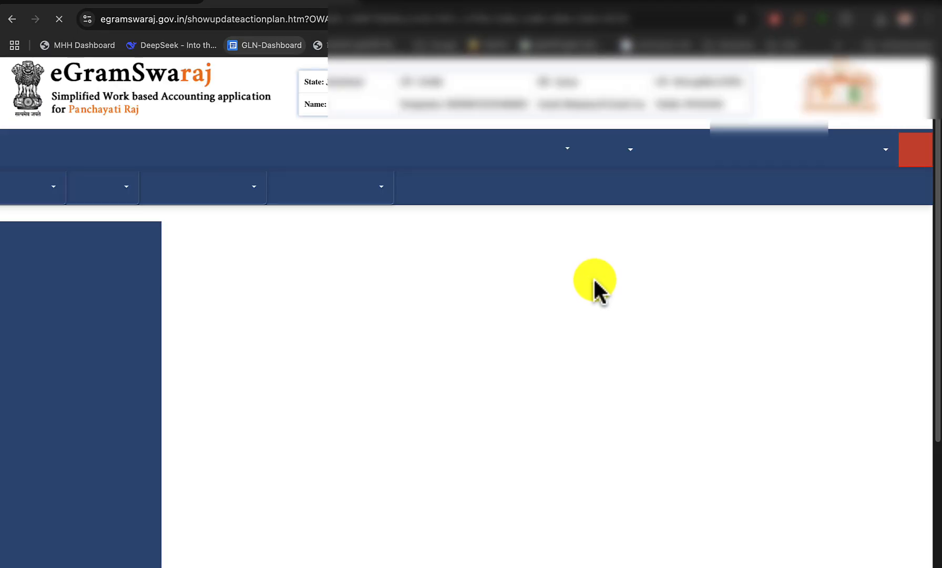
Check the newly included activities, numbered 28 to 32, on the second page of the plan's activity list
scroll(611, 383, "down", 2)
scroll(610, 384, "down", 20)
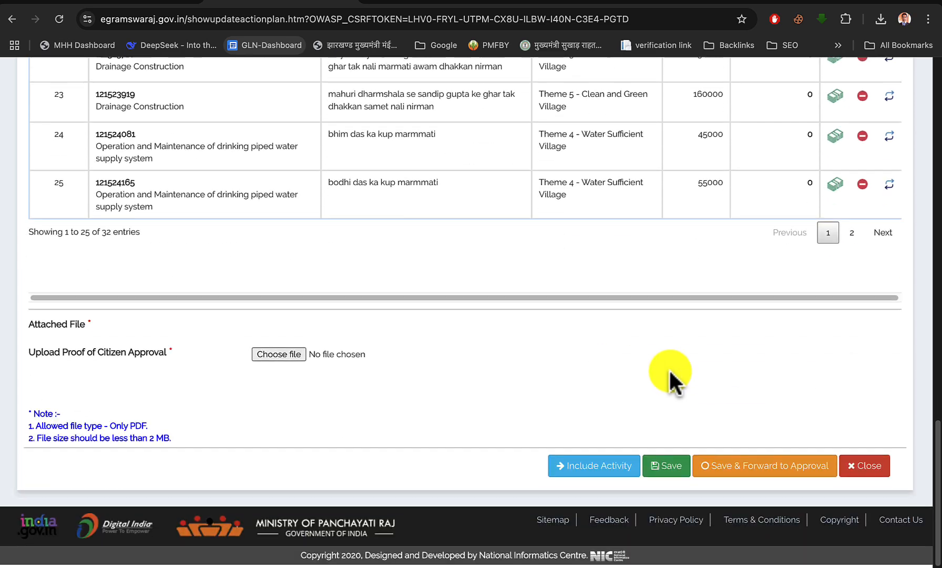
left_click(852, 236)
scroll(564, 280, "up", 3)
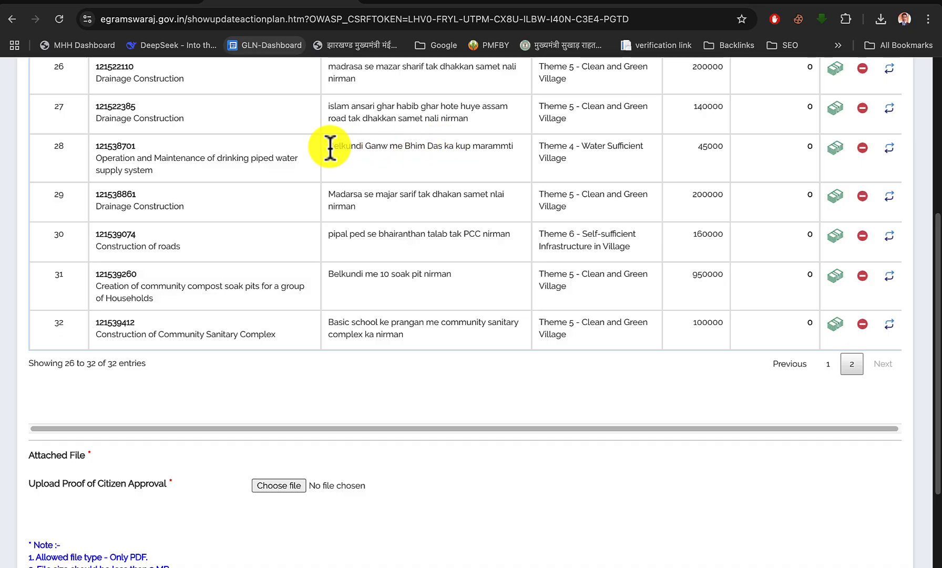
left_click_drag(51, 147, 68, 341)
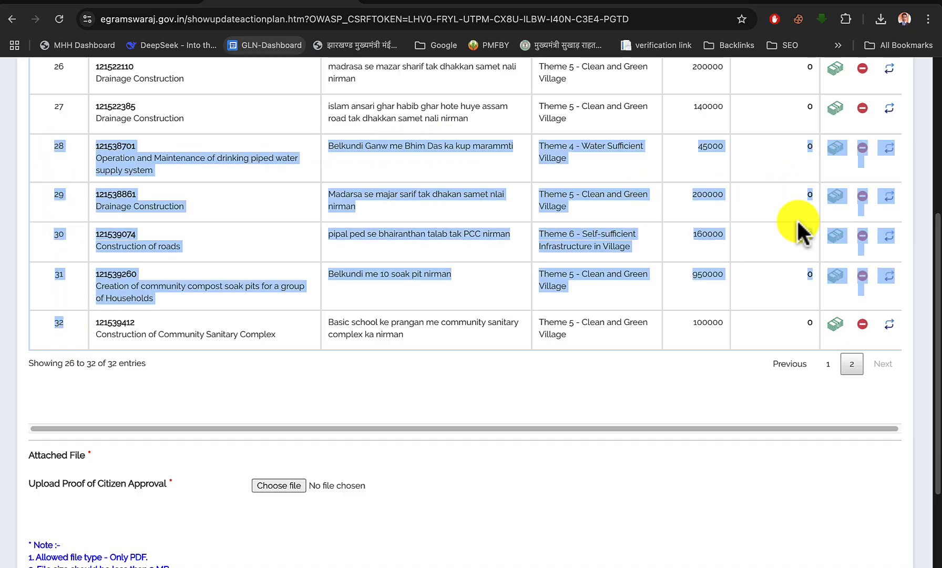
left_click(802, 182)
scroll(782, 274, "up", 1)
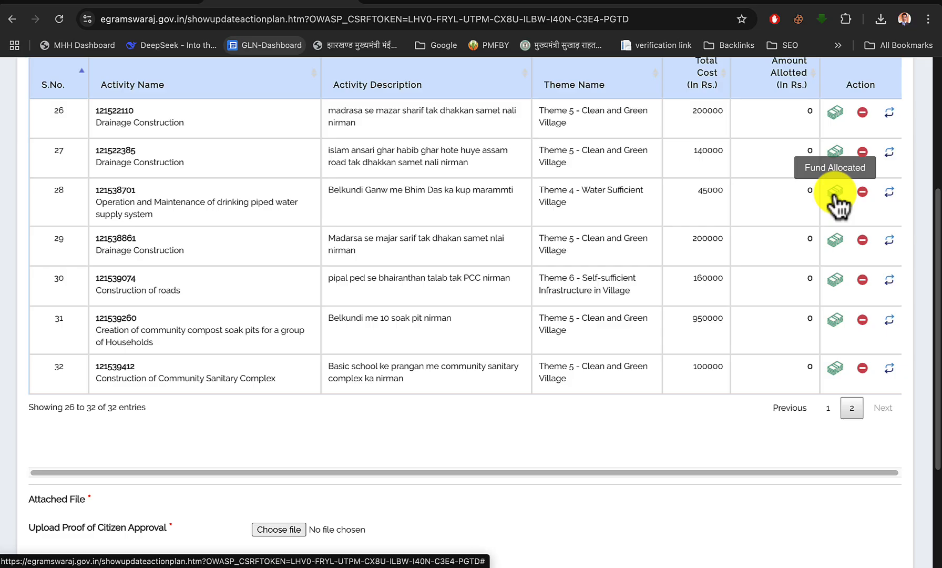
Allocate Rs. 45000 from the XV Finance Commission Tied Grant, General, to the drinking piped water supply maintenance activity numbered 28
left_click(835, 193)
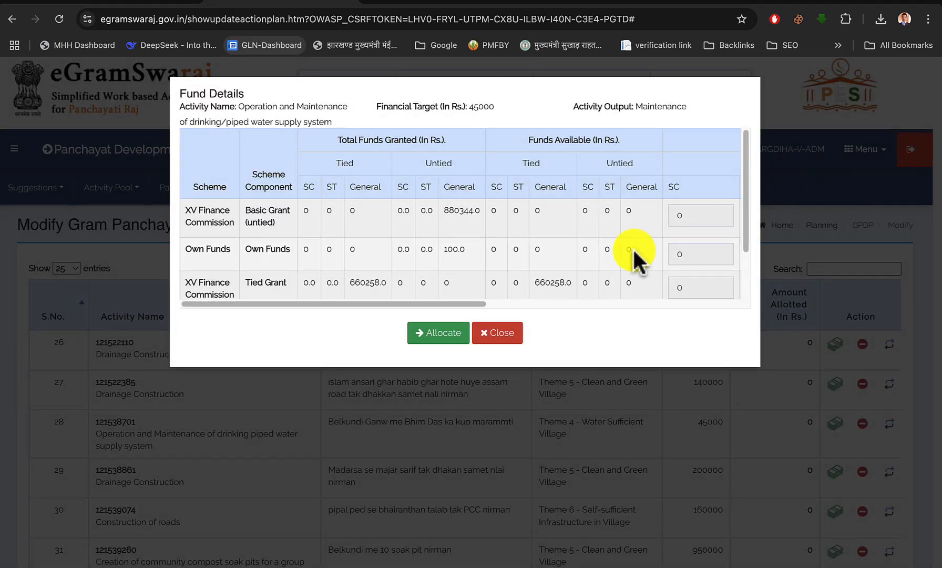
scroll(410, 242, "down", 2)
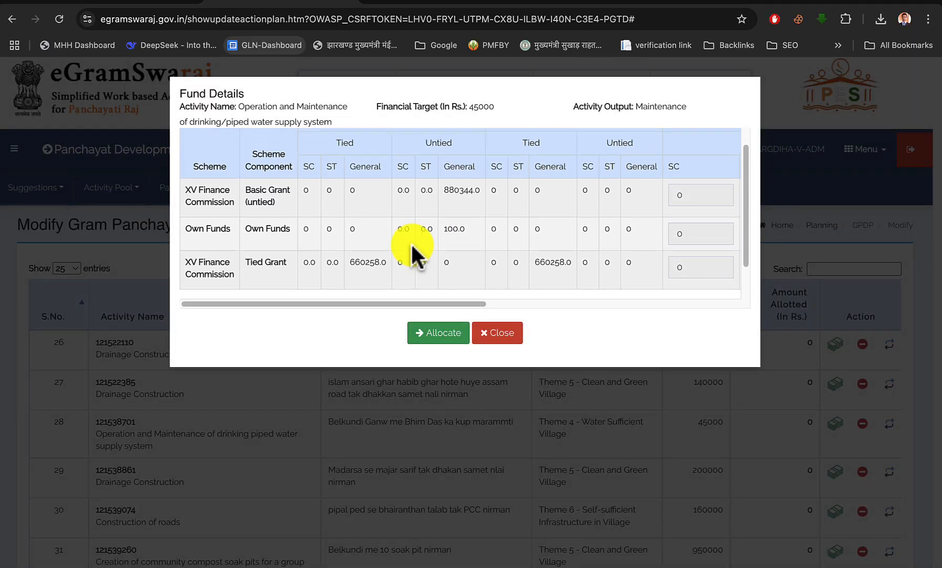
scroll(411, 242, "down", 1)
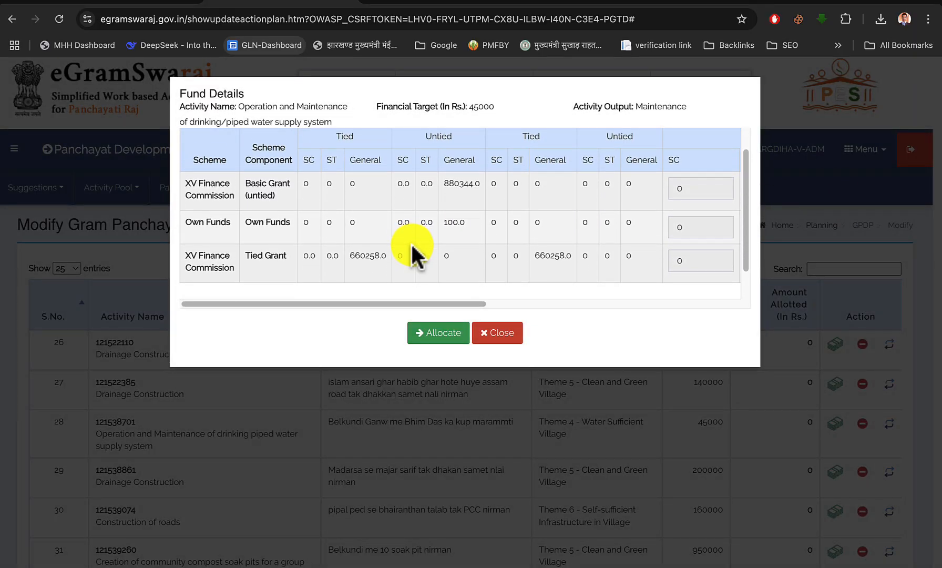
scroll(410, 242, "down", 1)
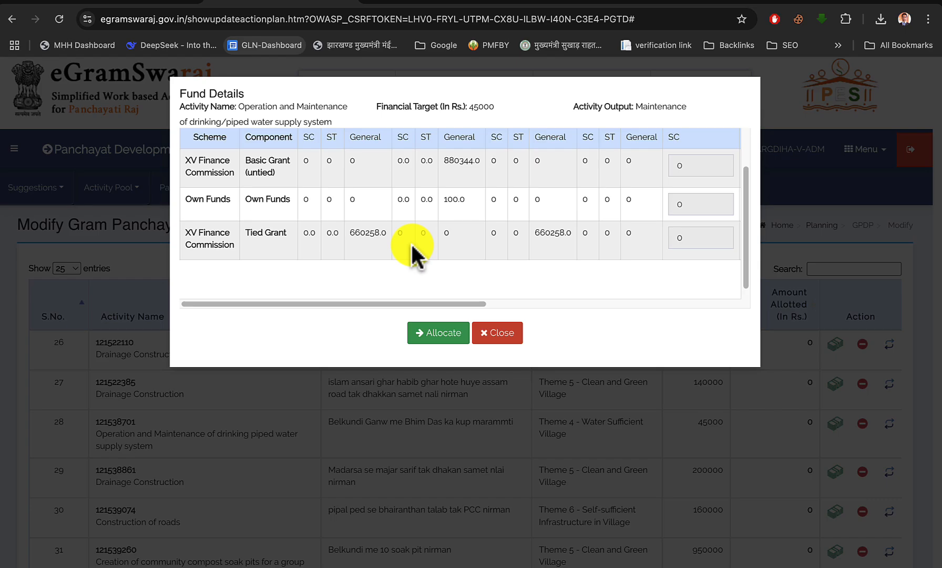
scroll(421, 239, "right", 6)
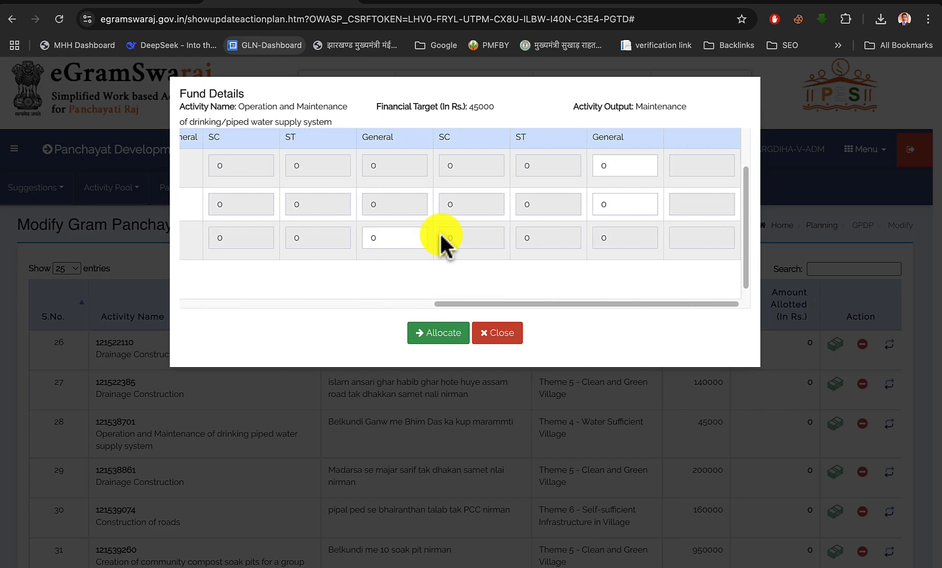
left_click(404, 240)
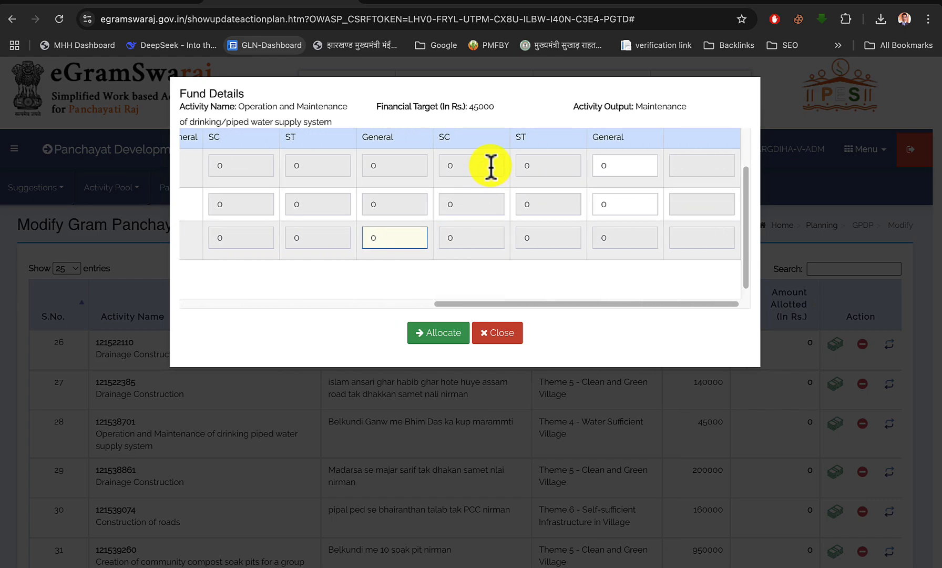
triple_click(481, 105)
left_click(480, 106)
left_click(396, 241)
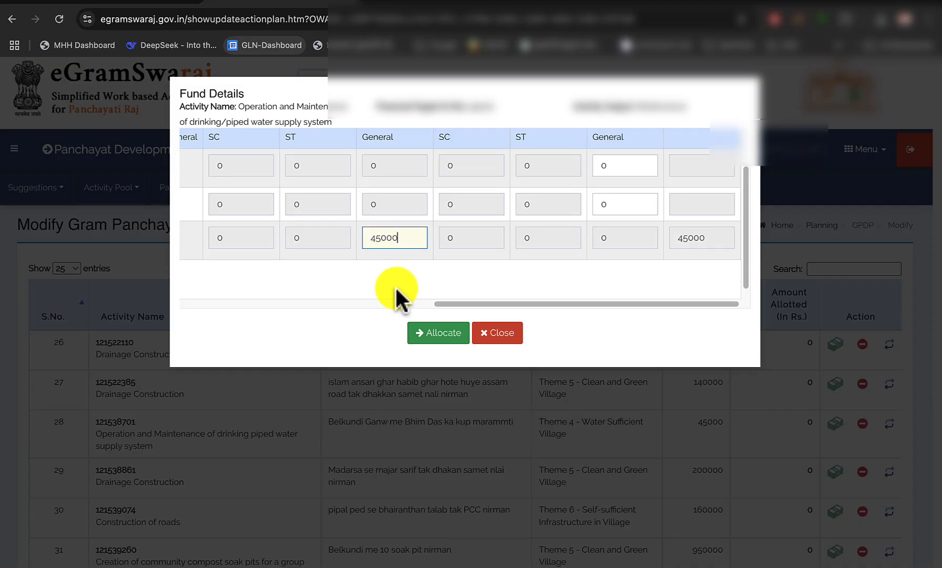
left_click(424, 335)
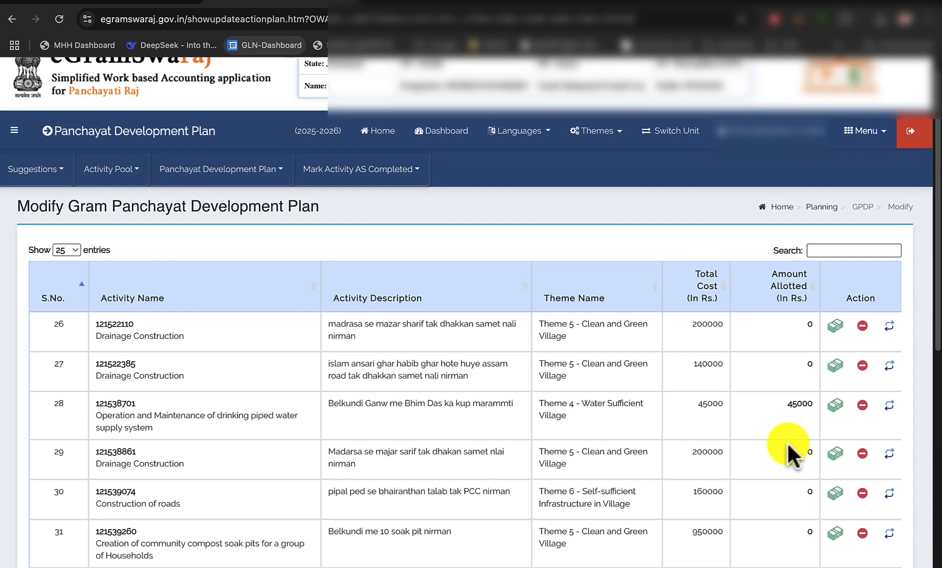
Allocate Rs. 200000 from the XV Finance Commission Tied Grant, General, to the drainage construction activity numbered 29
scroll(788, 450, "down", 3)
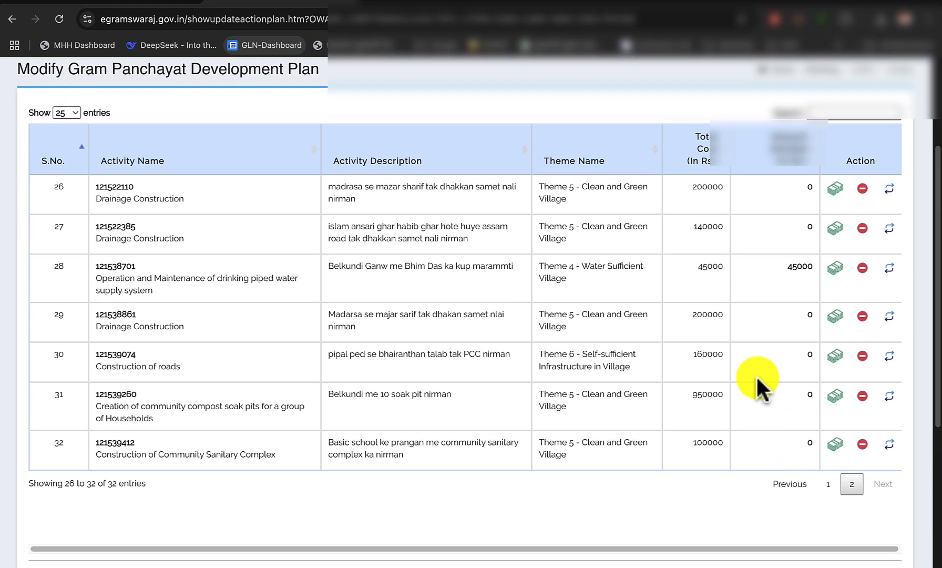
left_click(836, 318)
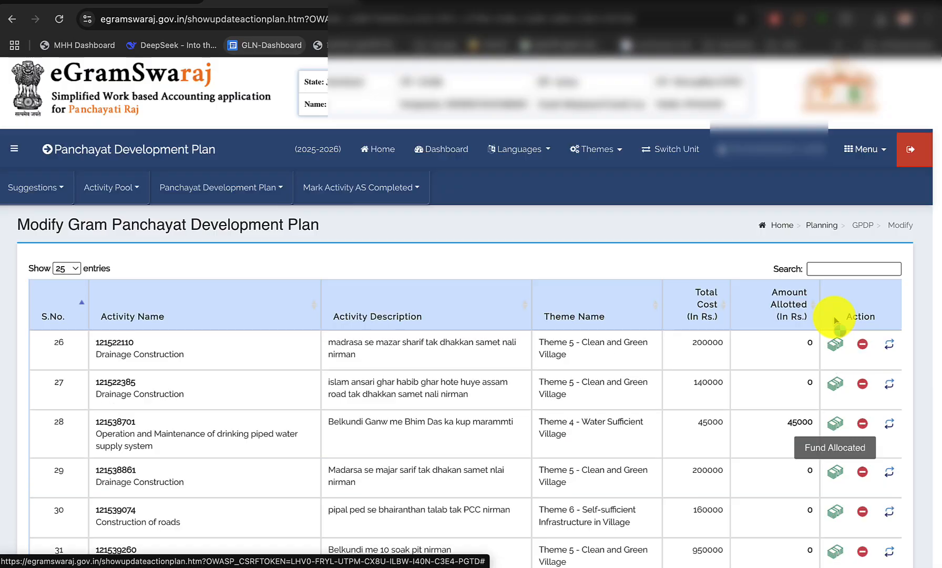
scroll(432, 251, "down", 2)
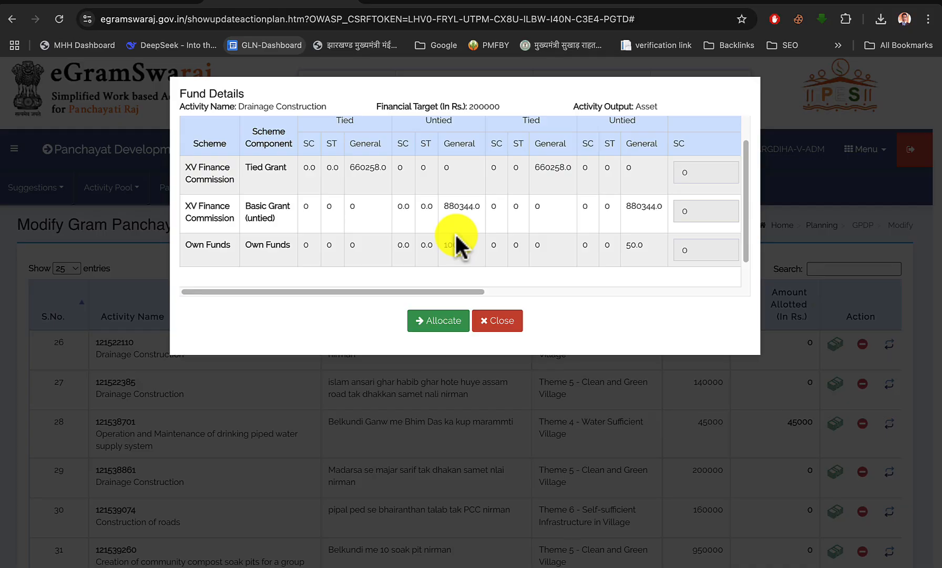
scroll(459, 184, "right", 10)
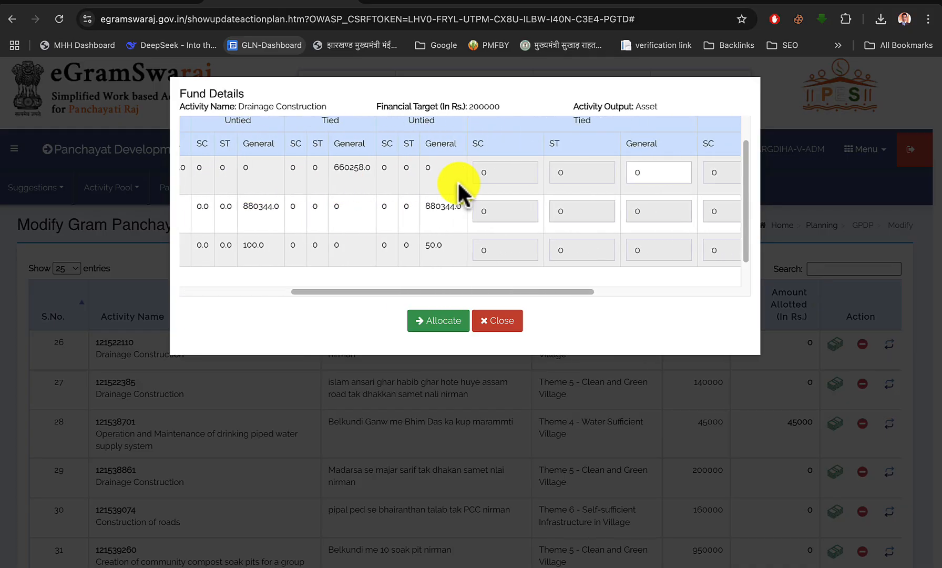
scroll(458, 185, "left", 10)
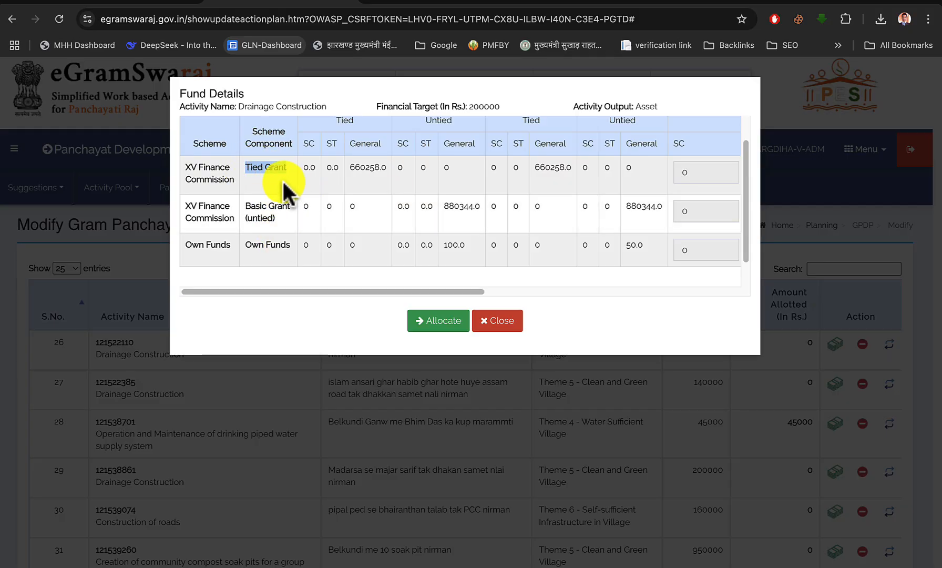
left_click(277, 178)
scroll(427, 189, "right", 10)
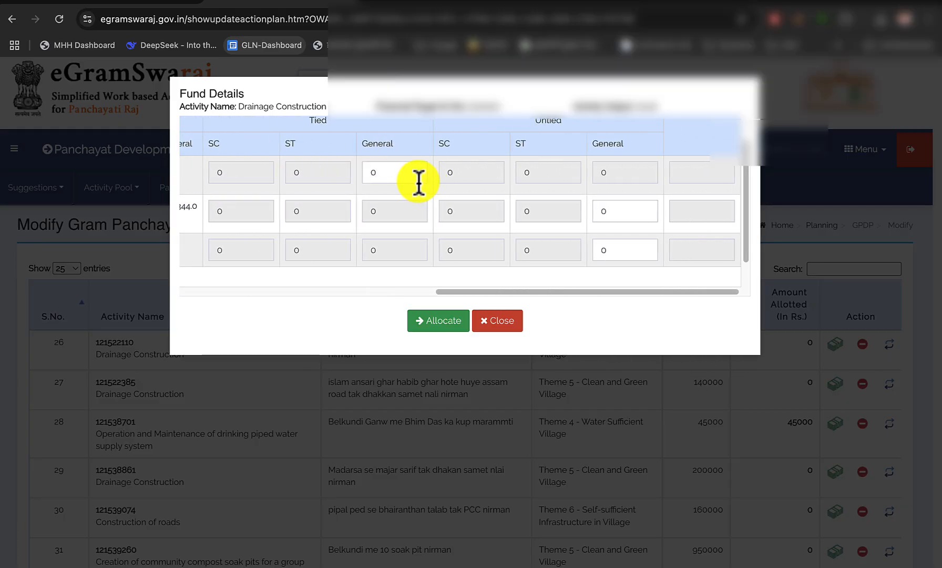
left_click(408, 177)
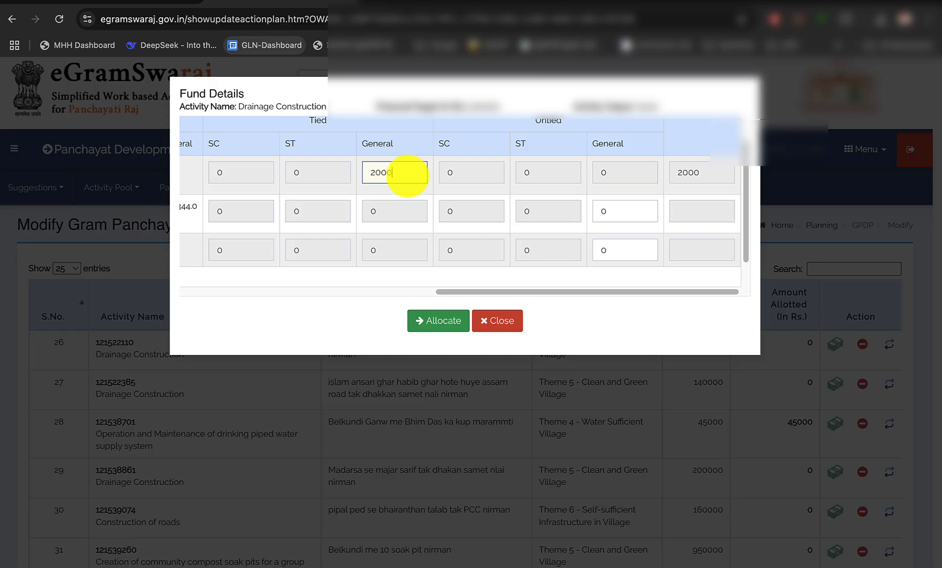
type("200000")
left_click(429, 321)
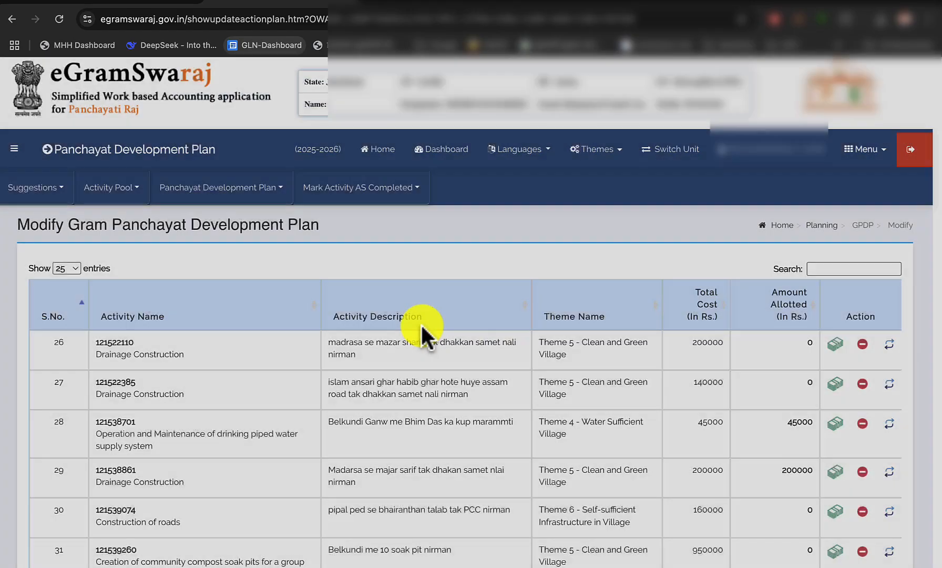
Allocate Rs. 160000 from the XV Finance Commission Basic Grant (untied), General, to the road construction activity numbered 30
scroll(547, 431, "down", 5)
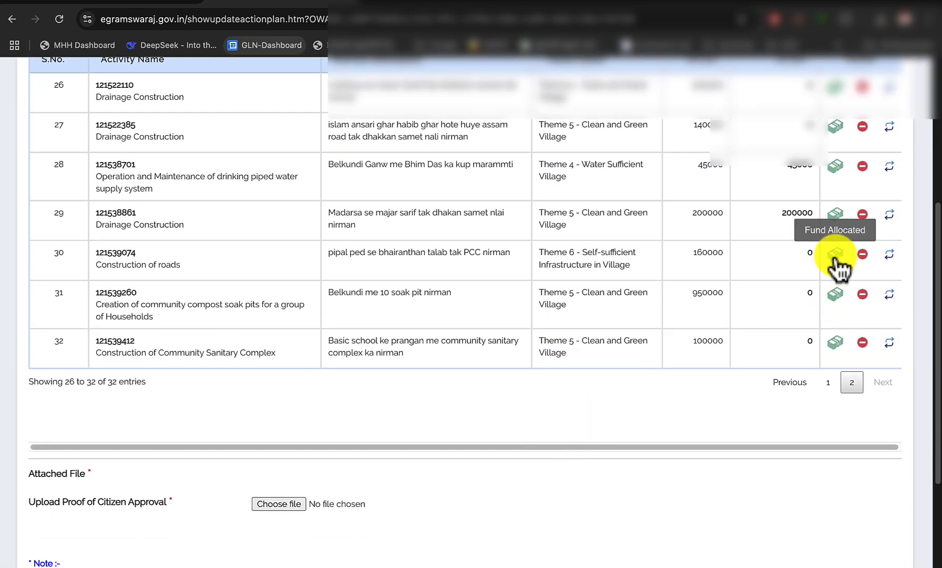
left_click(836, 255)
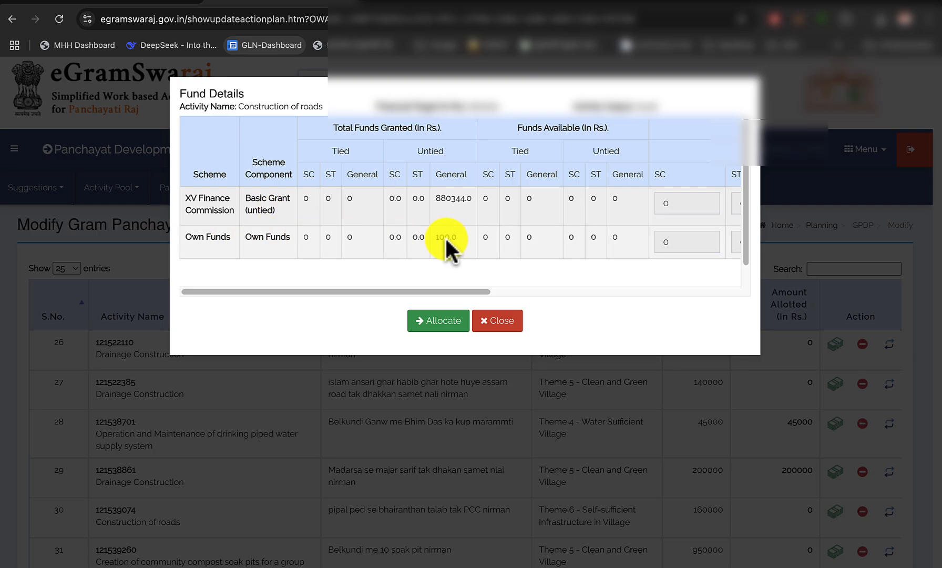
scroll(449, 240, "right", 10)
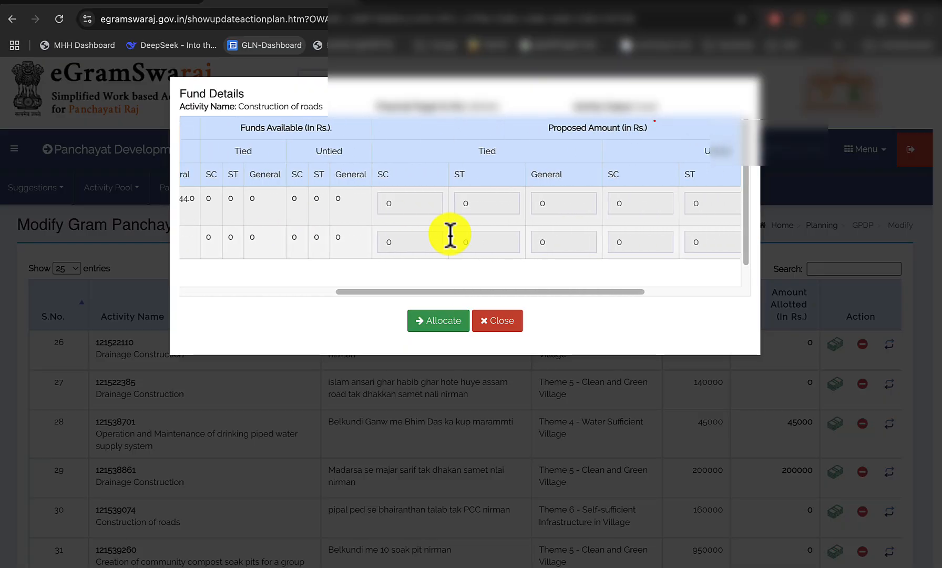
left_click(615, 204)
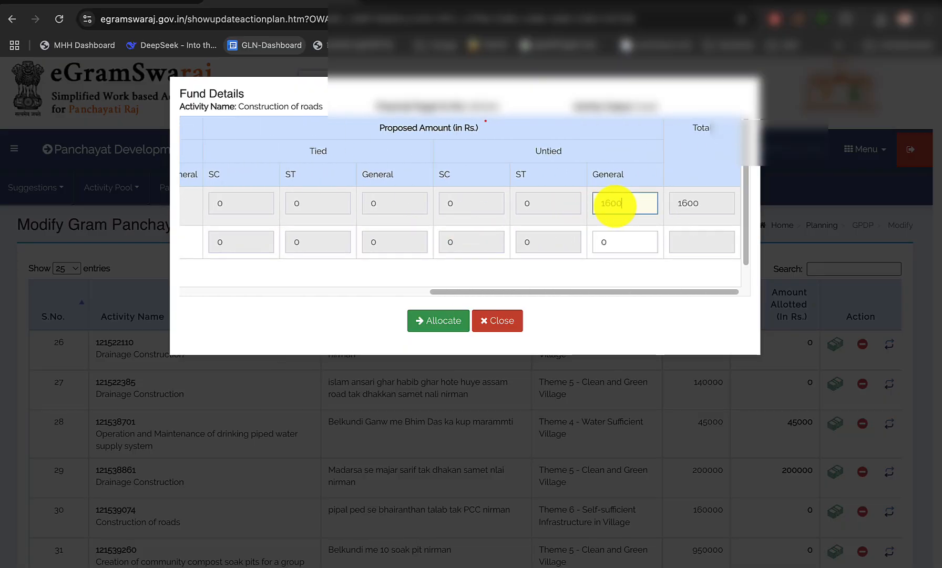
left_click(450, 320)
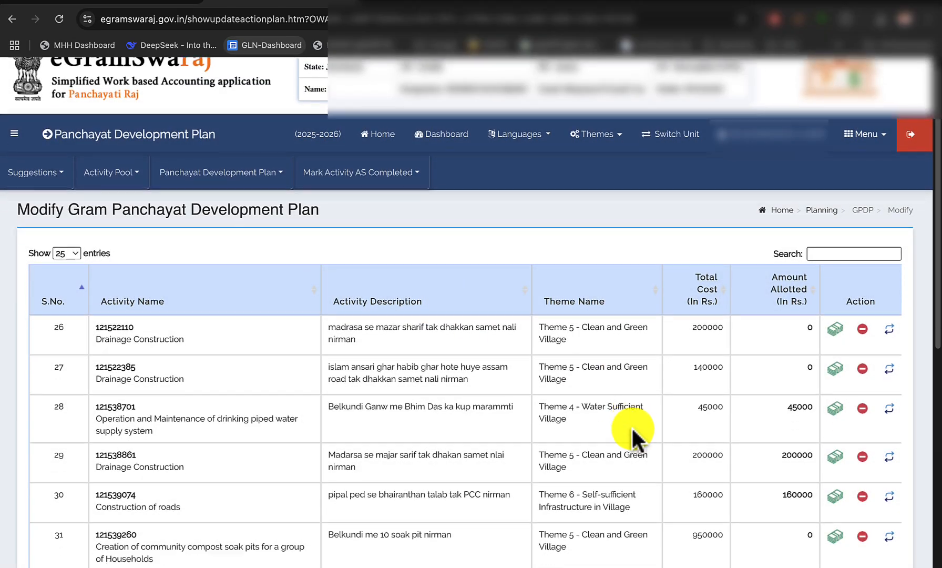
Allocate Rs. 950000 from the XV Finance Commission Tied Grant, General, to the community compost soak pits activity numbered 31
scroll(633, 431, "down", 5)
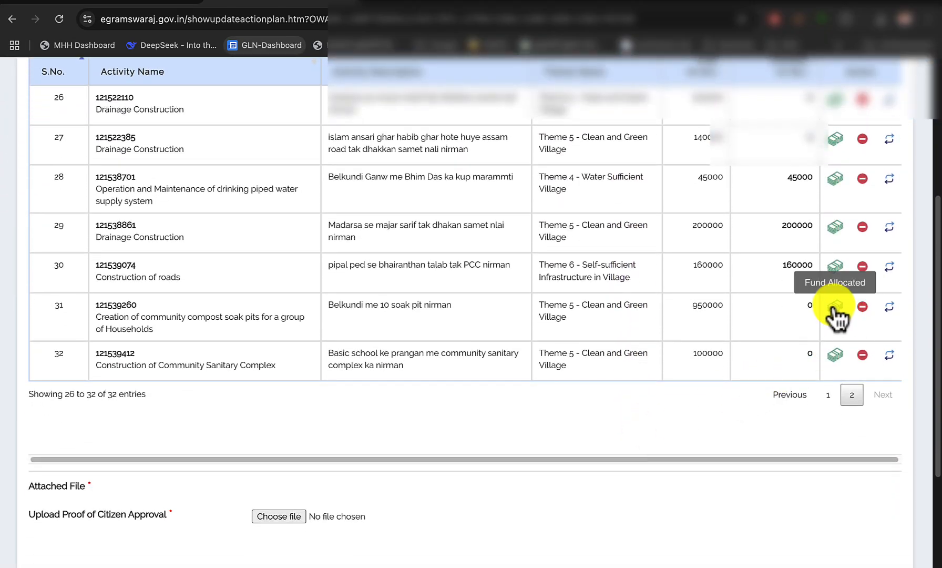
left_click(835, 308)
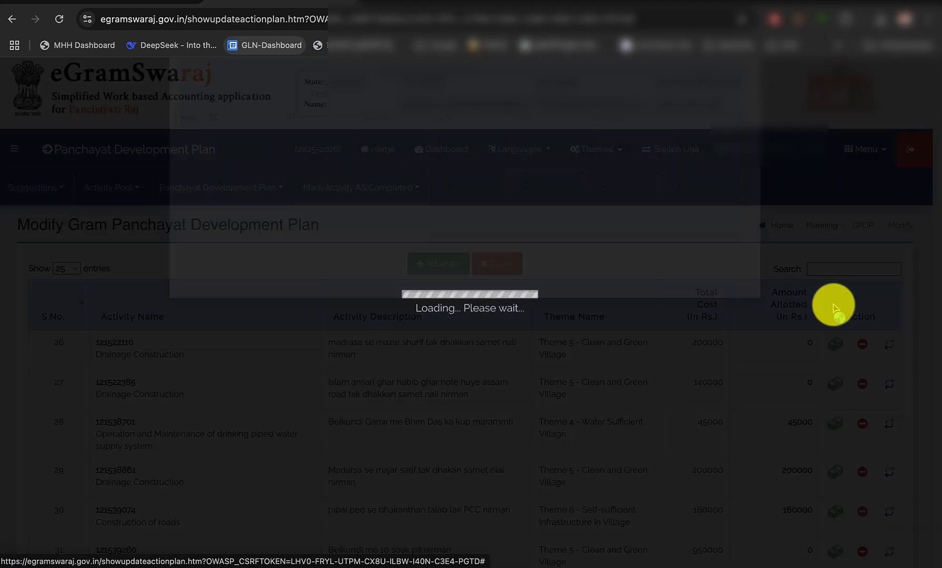
scroll(520, 268, "down", 3)
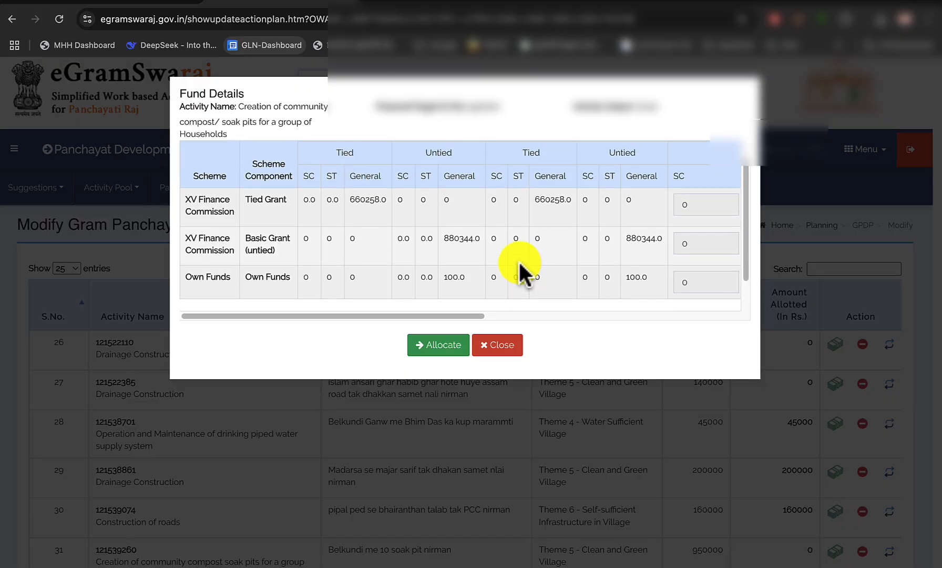
scroll(516, 269, "up", 2)
scroll(520, 271, "up", 1)
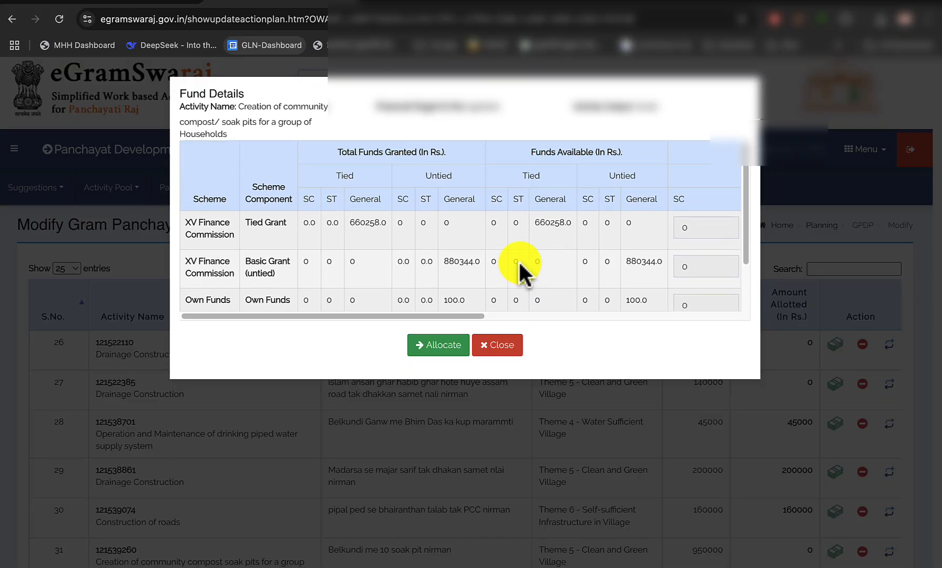
scroll(519, 239, "right", 3)
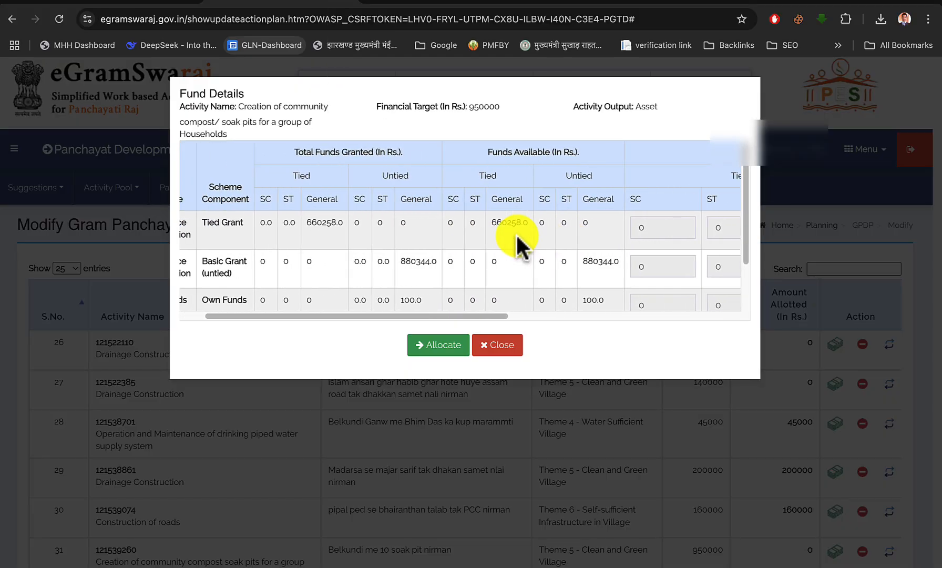
scroll(518, 243, "right", 5)
left_click(415, 227)
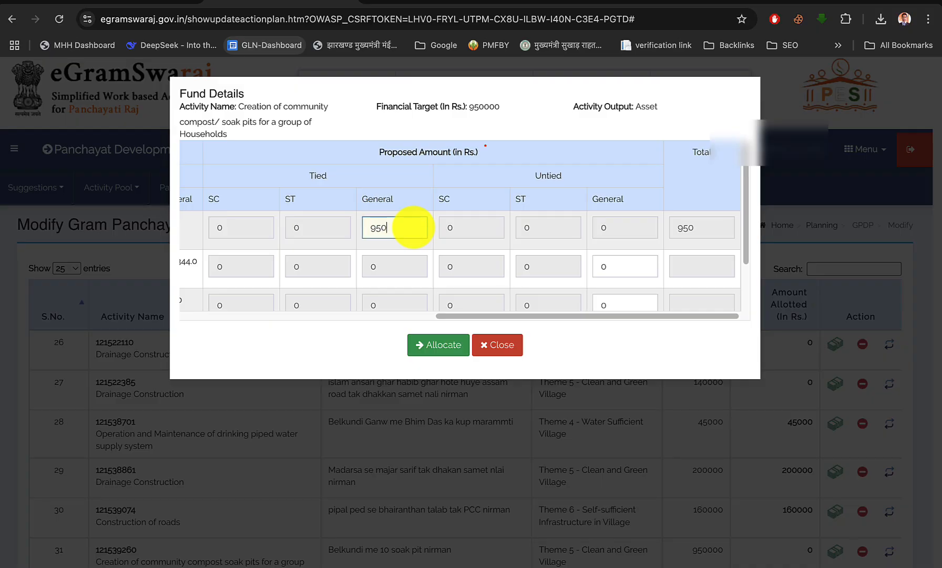
left_click(439, 347)
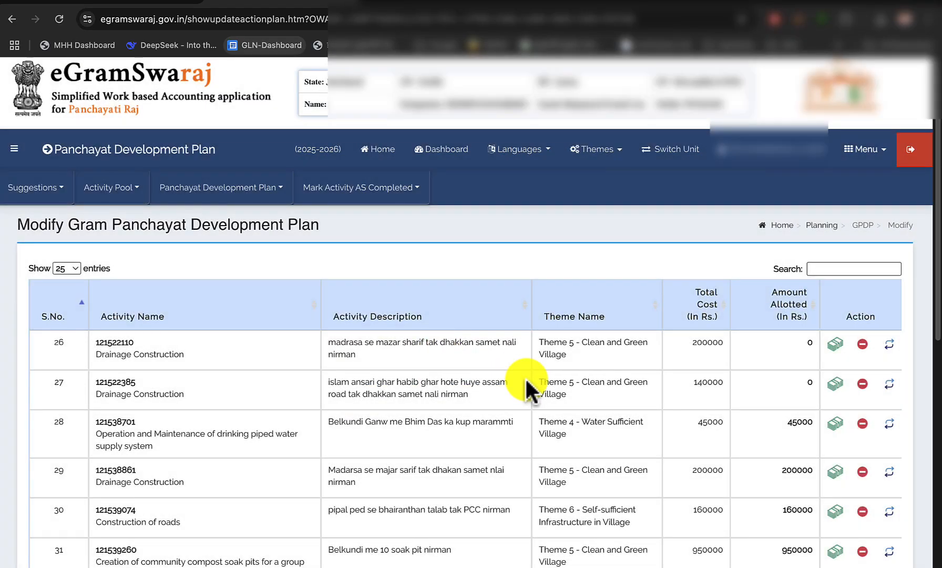
Allocate Rs. 100000 from the XV Finance Commission Tied Grant, General, to the Community Sanitary Complex activity numbered 32
scroll(526, 386, "down", 3)
scroll(553, 415, "down", 1)
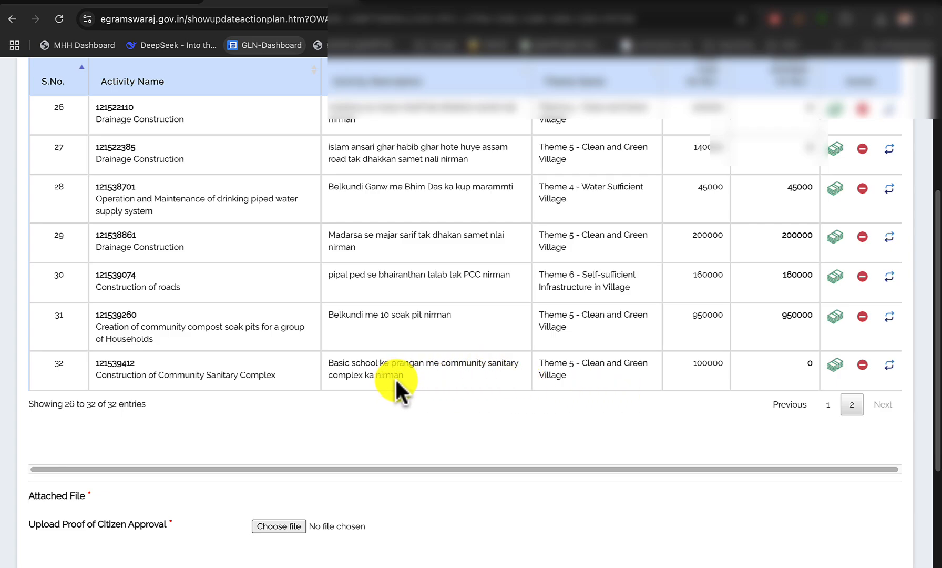
left_click(835, 364)
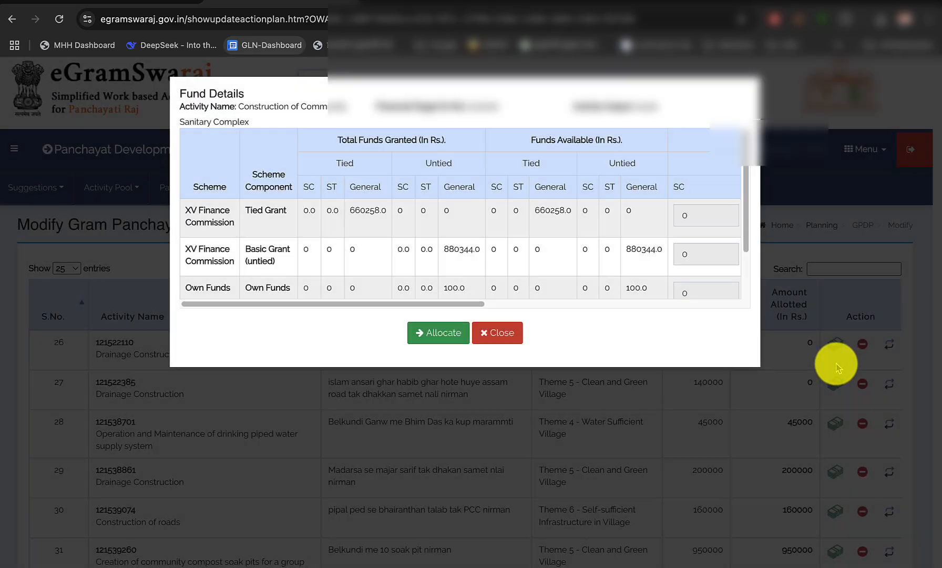
scroll(428, 214, "right", 6)
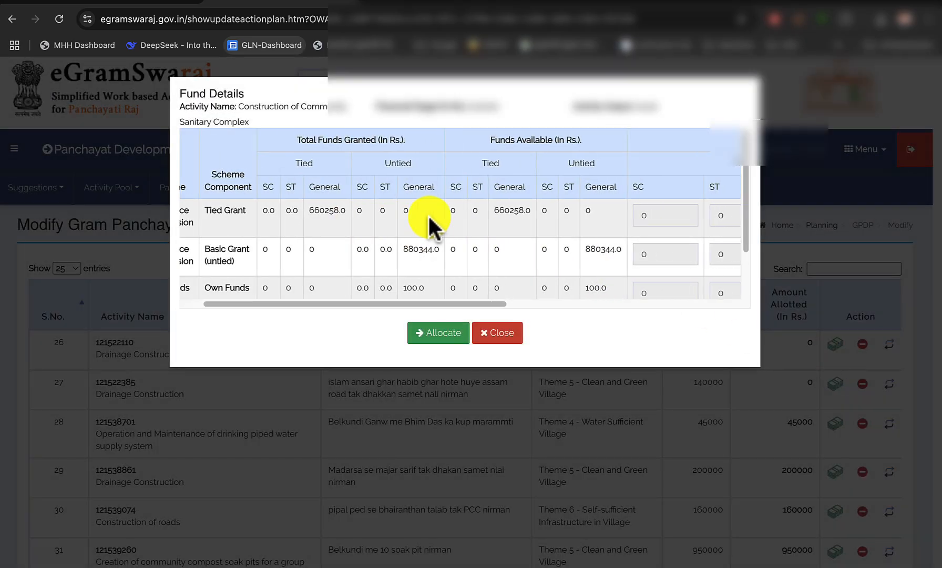
scroll(427, 214, "right", 2)
left_click(470, 215)
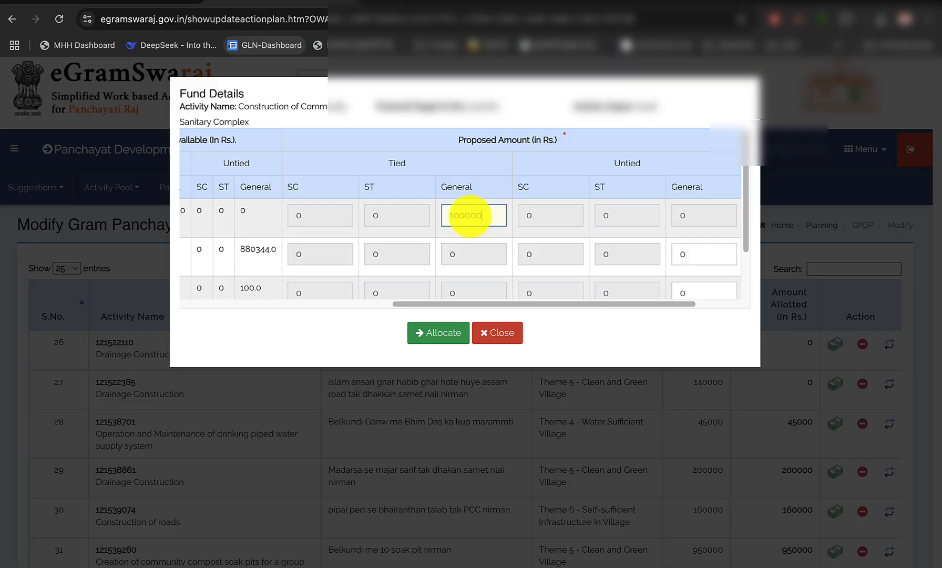
left_click(437, 332)
Save the Main plan with the fund allocations for its new activities and dismiss the confirmation message
scroll(601, 415, "down", 5)
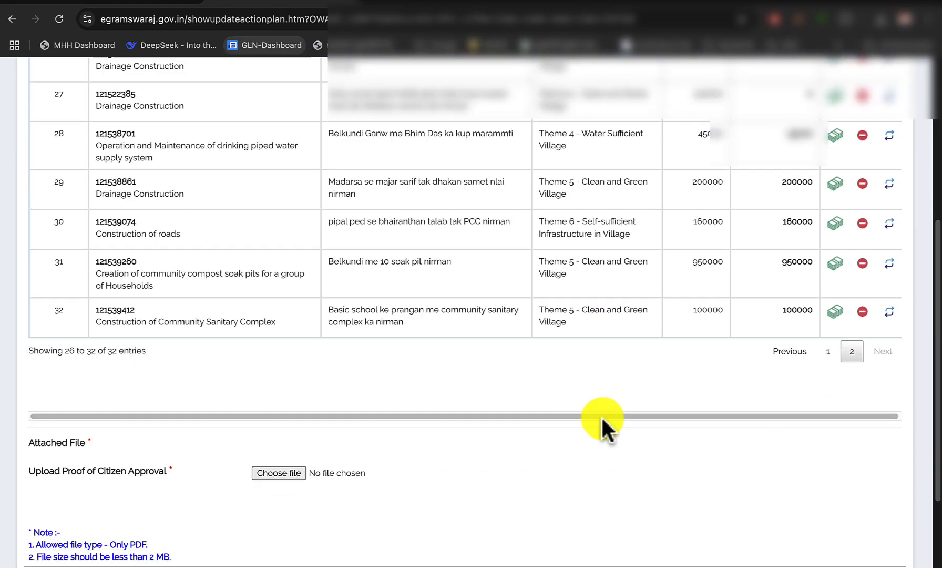
scroll(600, 415, "down", 2)
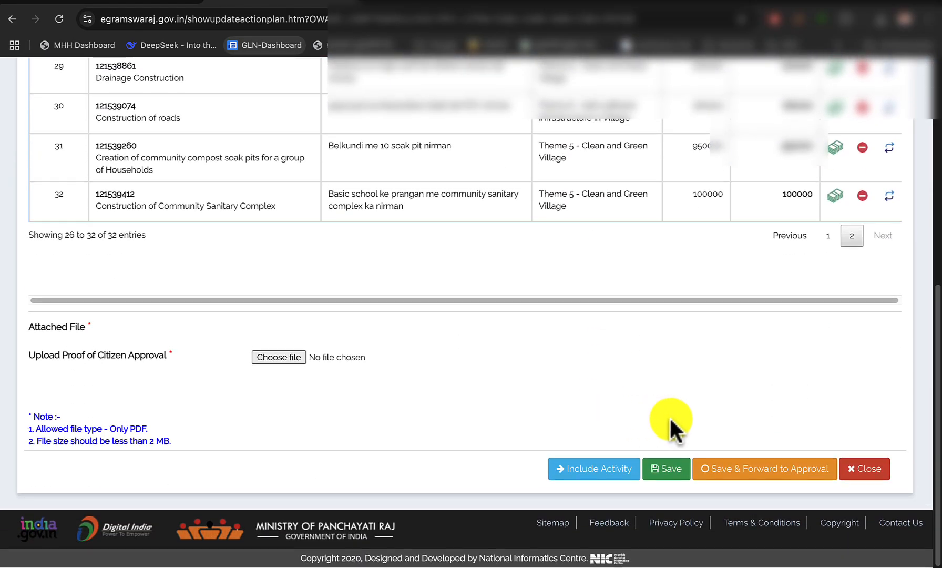
left_click(666, 465)
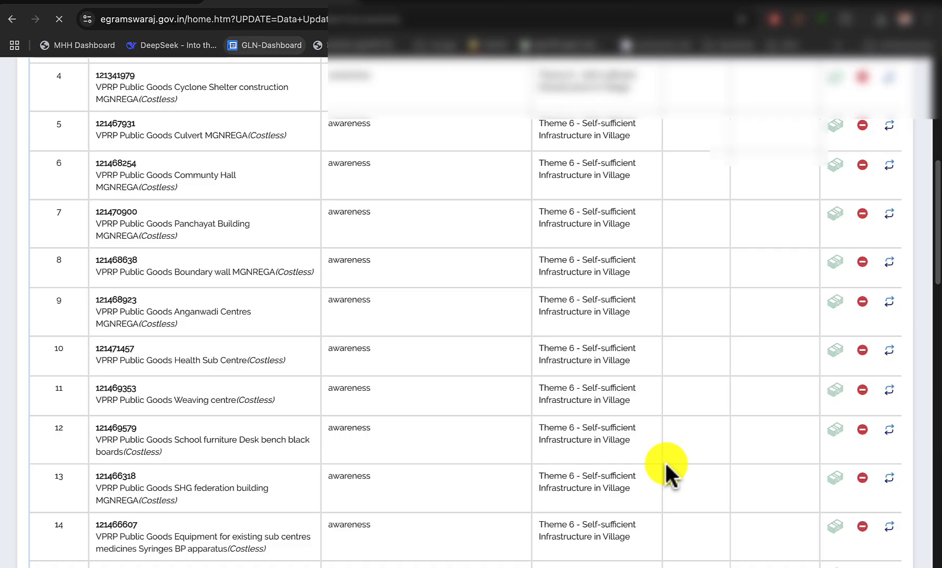
key("Return")
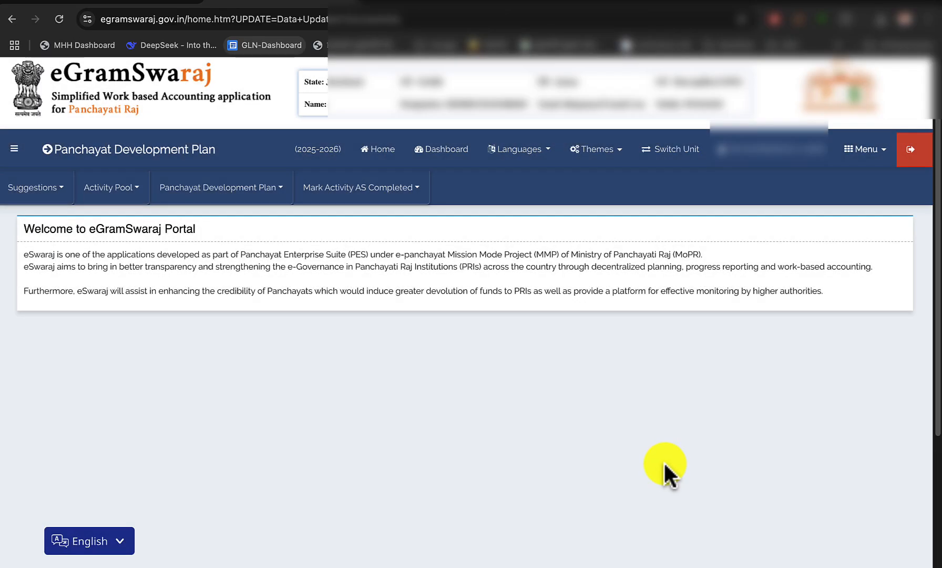
Retrieve the Plan Pending plans in Manage Plan and reopen the Main plan for modification at its activity list
left_click(230, 192)
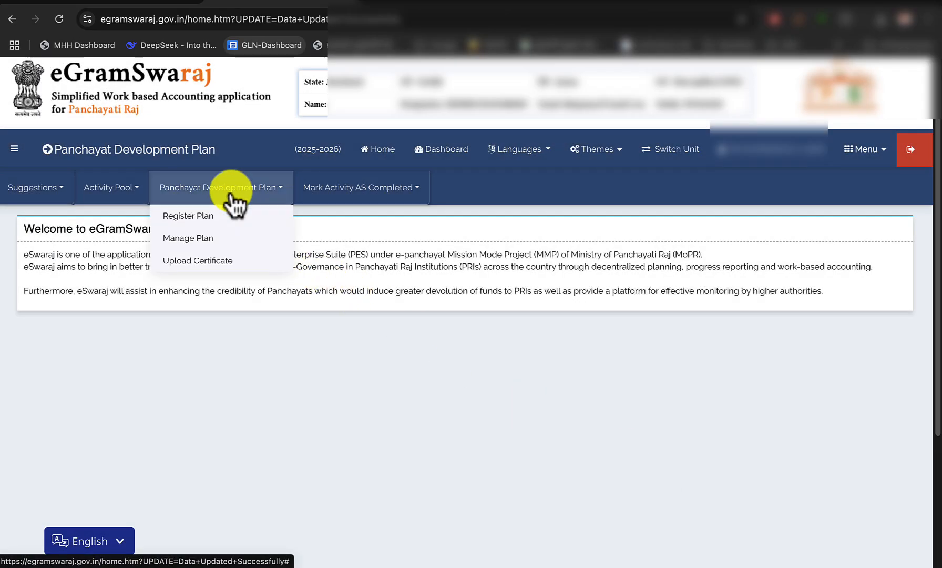
left_click(199, 237)
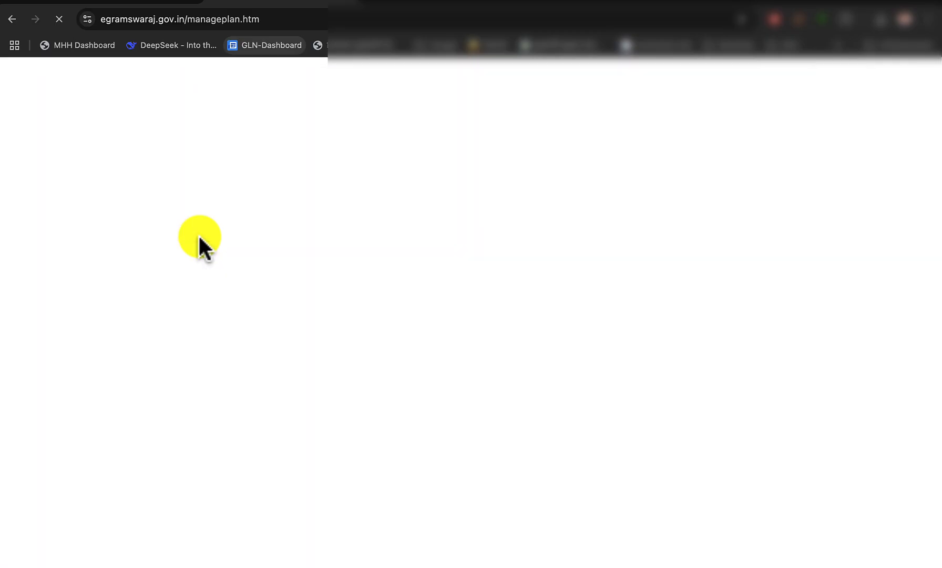
left_click(284, 261)
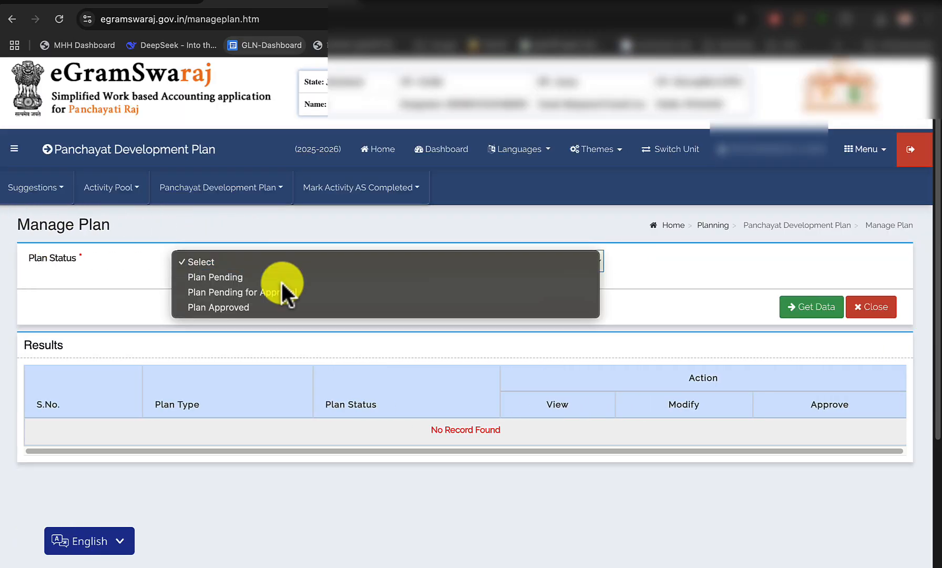
left_click(282, 282)
left_click(805, 306)
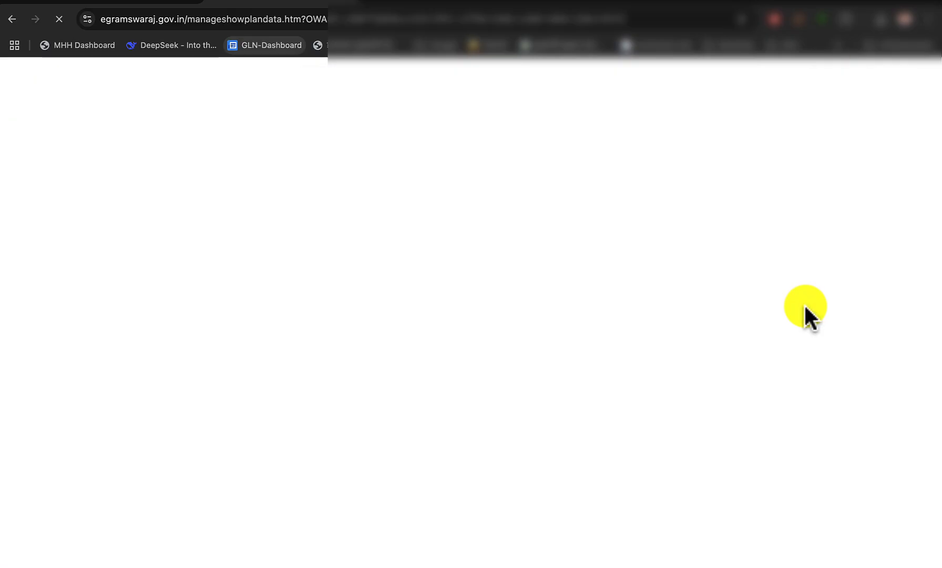
left_click(639, 447)
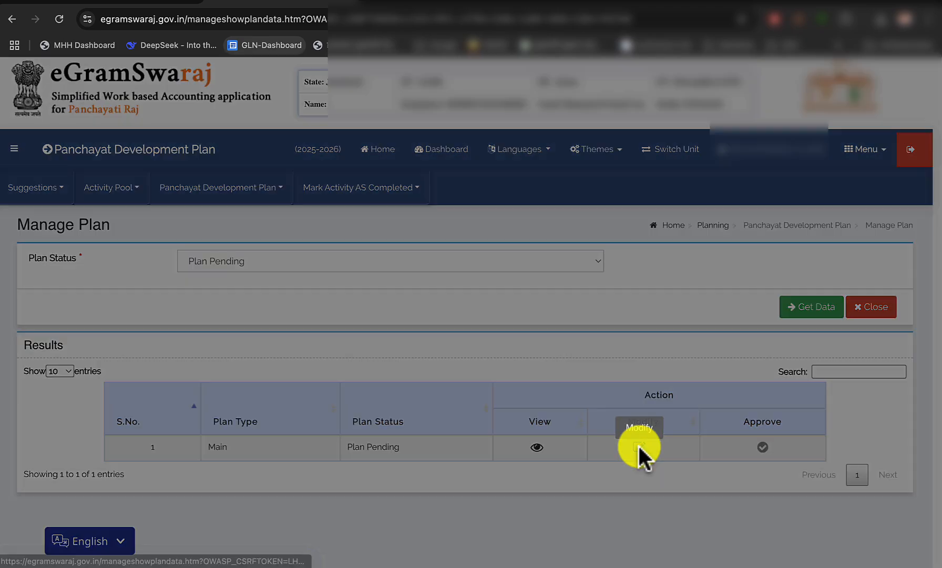
left_click(628, 138)
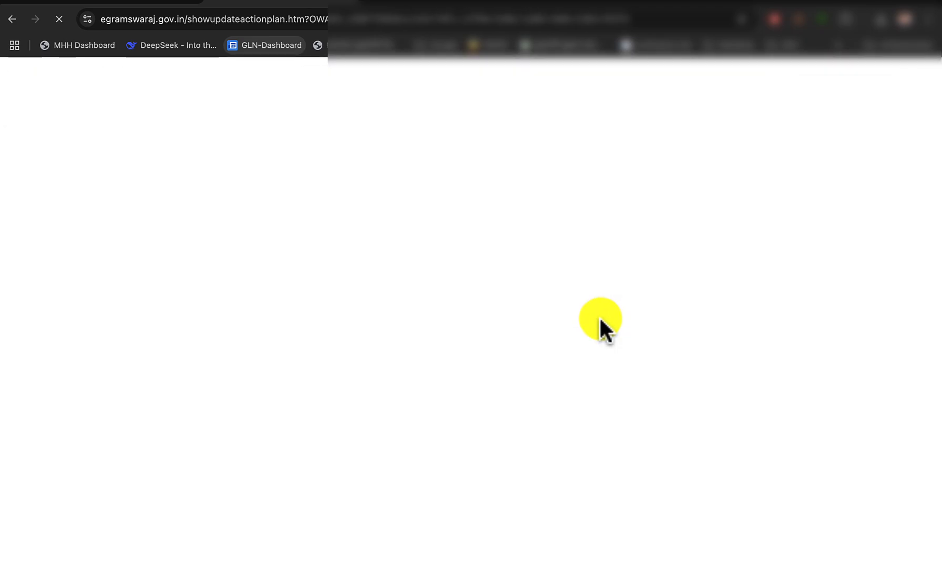
scroll(604, 368, "down", 2)
scroll(604, 424, "down", 20)
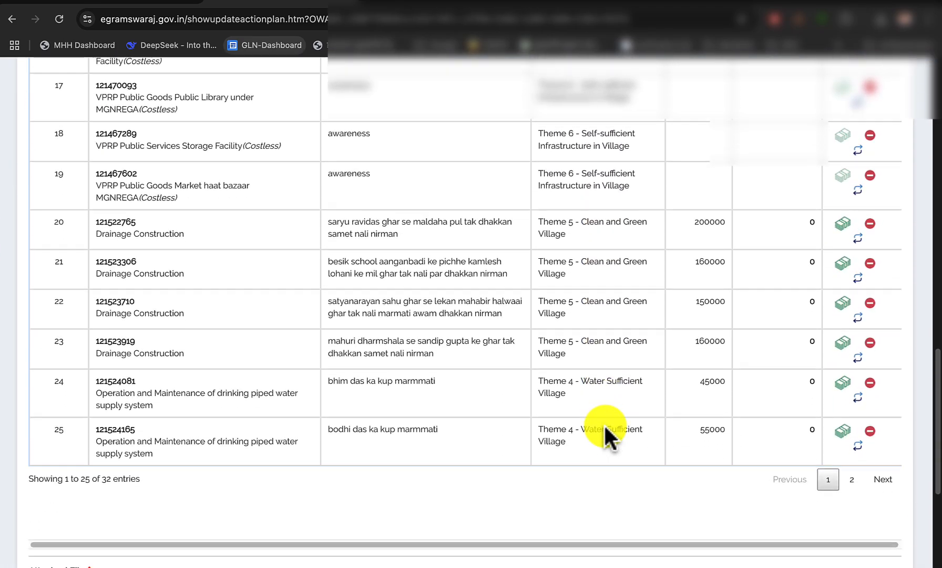
Review the allotted amounts for activities 26 to 32 on the second page of the Main plan's activity list
left_click(851, 252)
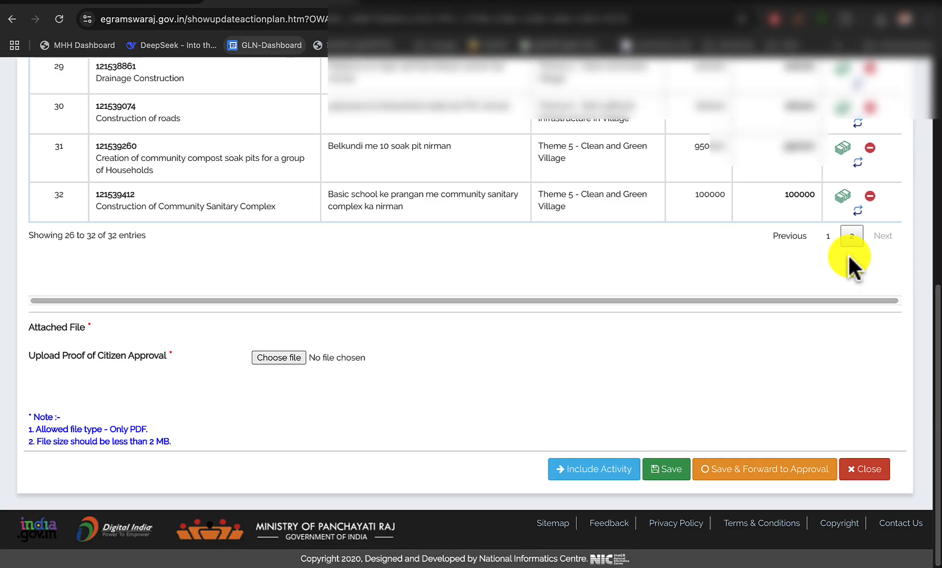
scroll(708, 241, "up", 3)
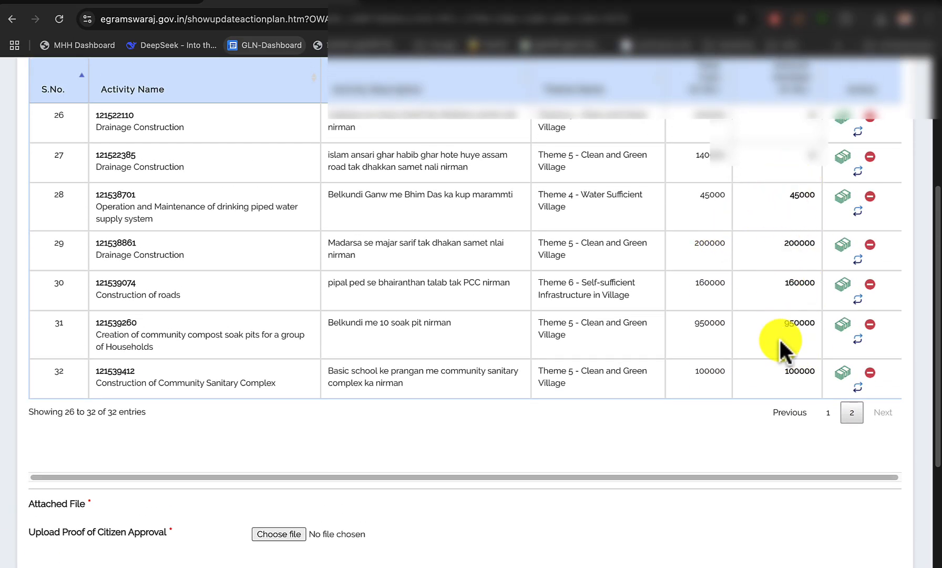
scroll(779, 337, "up", 2)
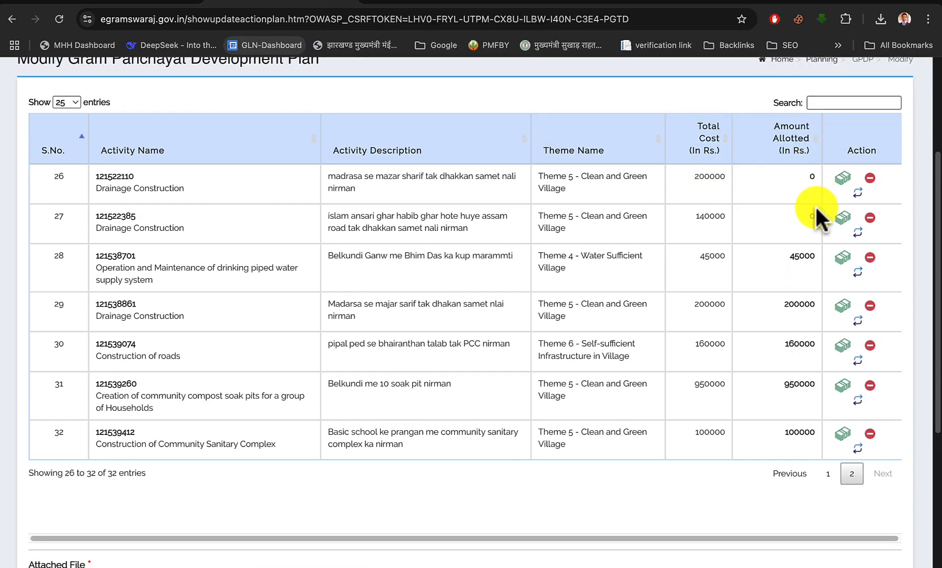
scroll(751, 323, "down", 1)
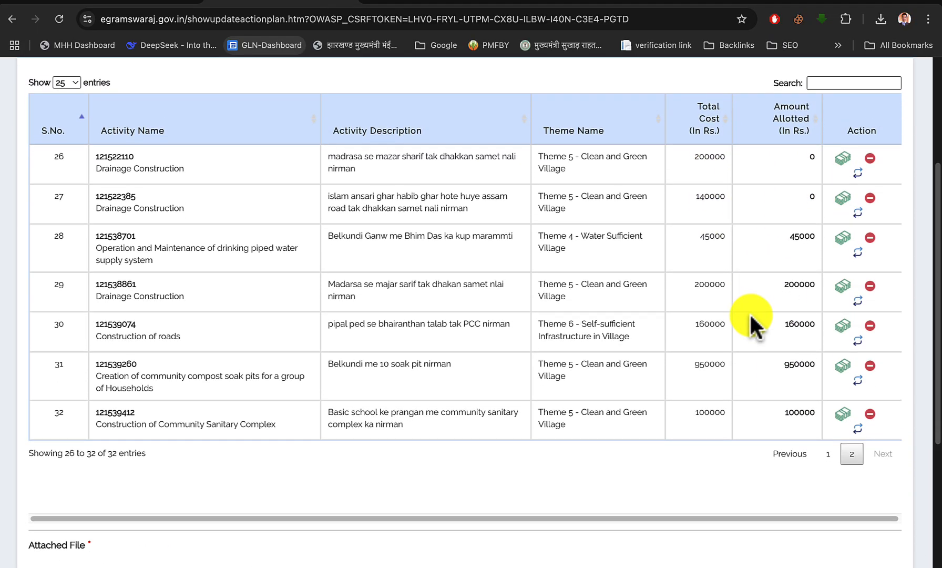
scroll(751, 323, "up", 2)
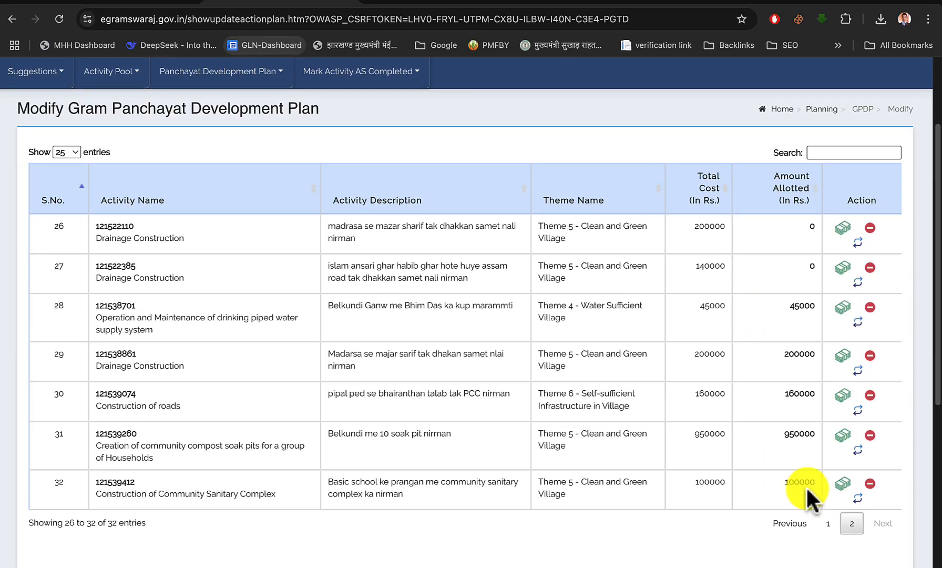
scroll(762, 405, "down", 2)
scroll(759, 403, "down", 5)
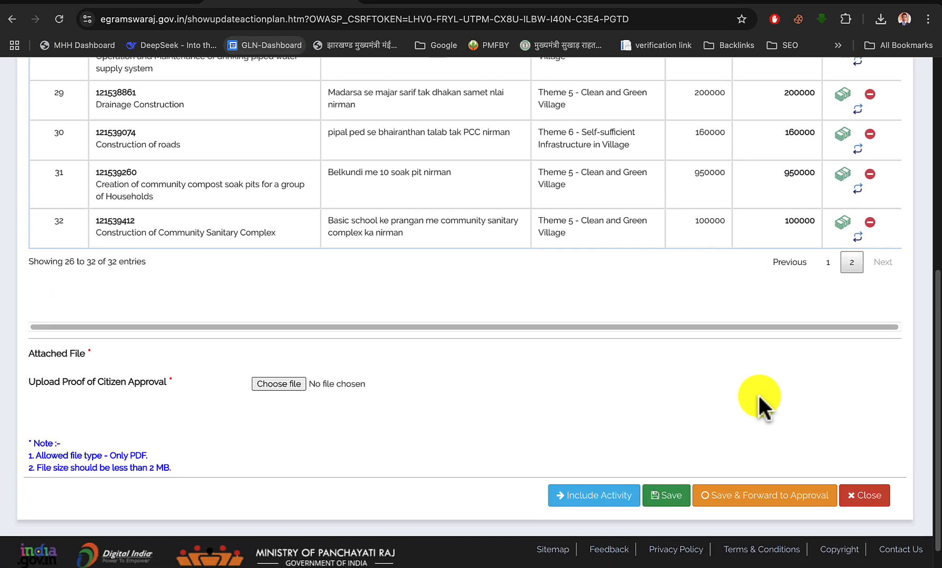
Check the tied-fund works on page 2 of the scanned approved-works PDF, and return to the Main plan
left_click(151, 4)
scroll(361, 230, "up", 3)
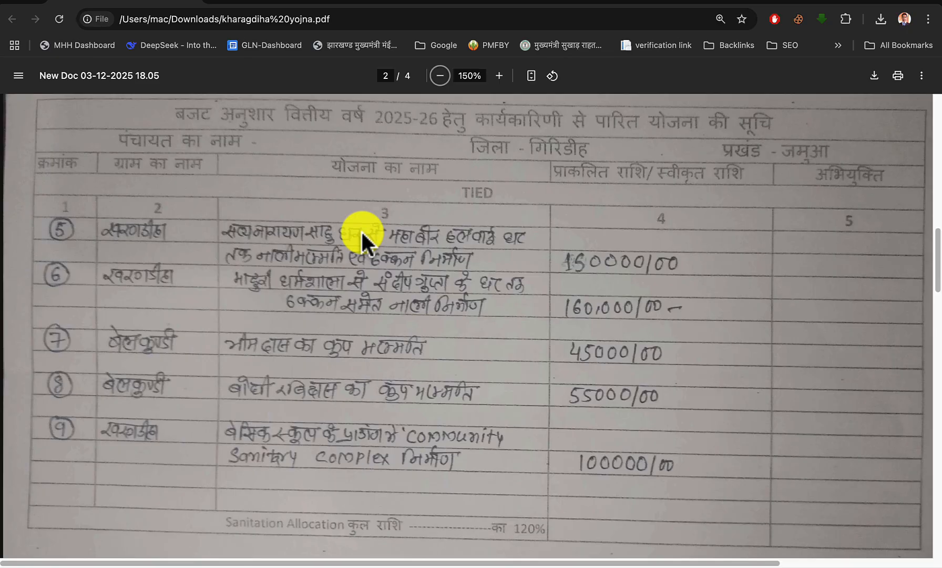
left_click(297, 4)
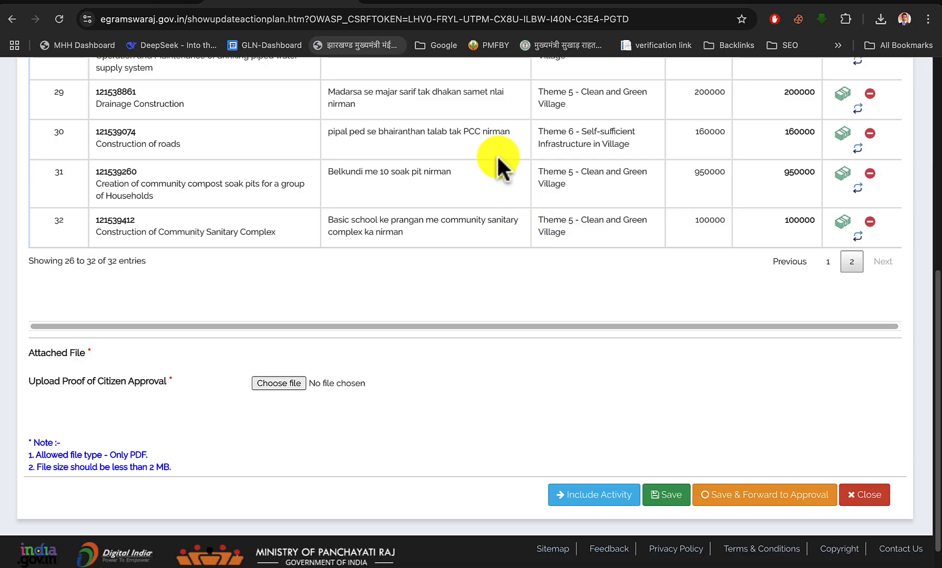
Search the web for egramswaraj in a new browser tab and open the public eGramSwaraj portal
left_click(377, 4)
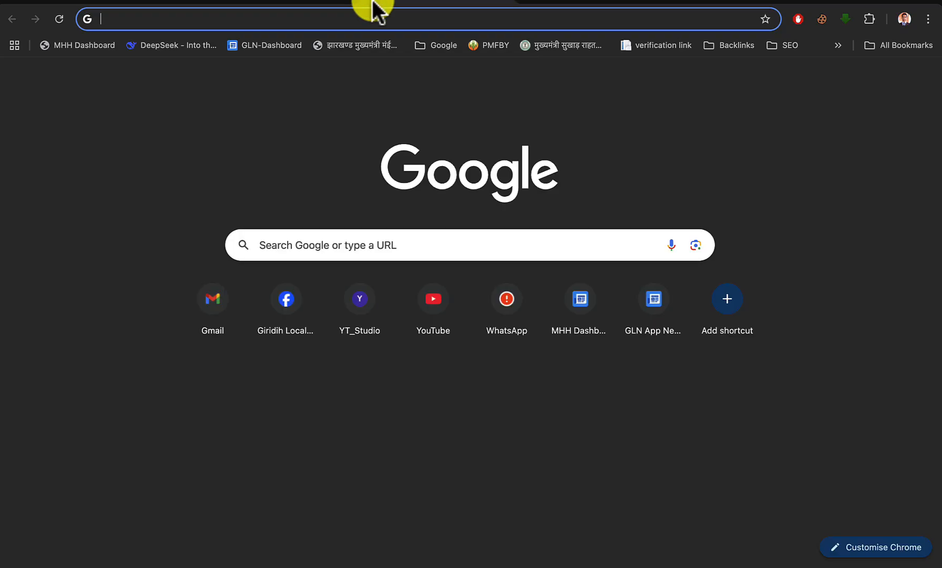
left_click(395, 237)
left_click(401, 274)
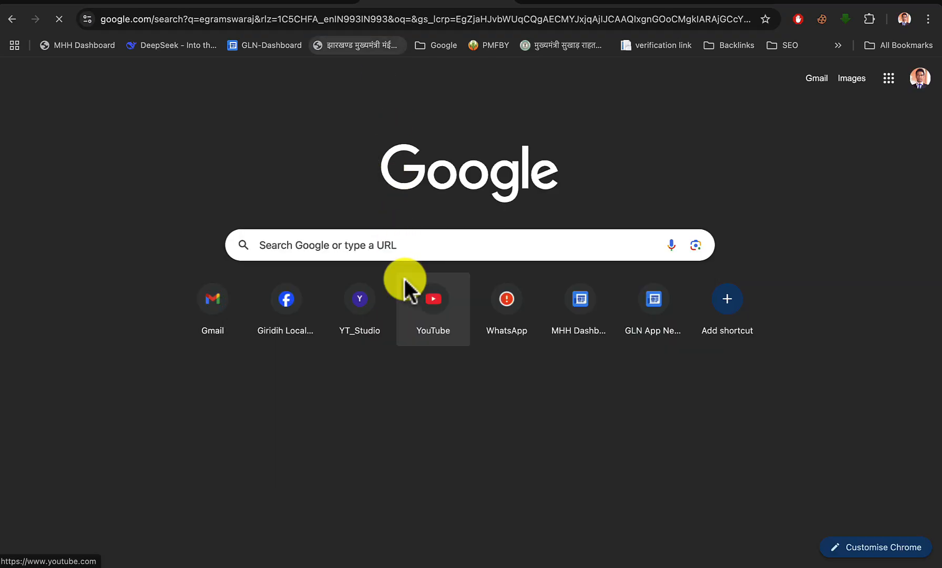
left_click(162, 201)
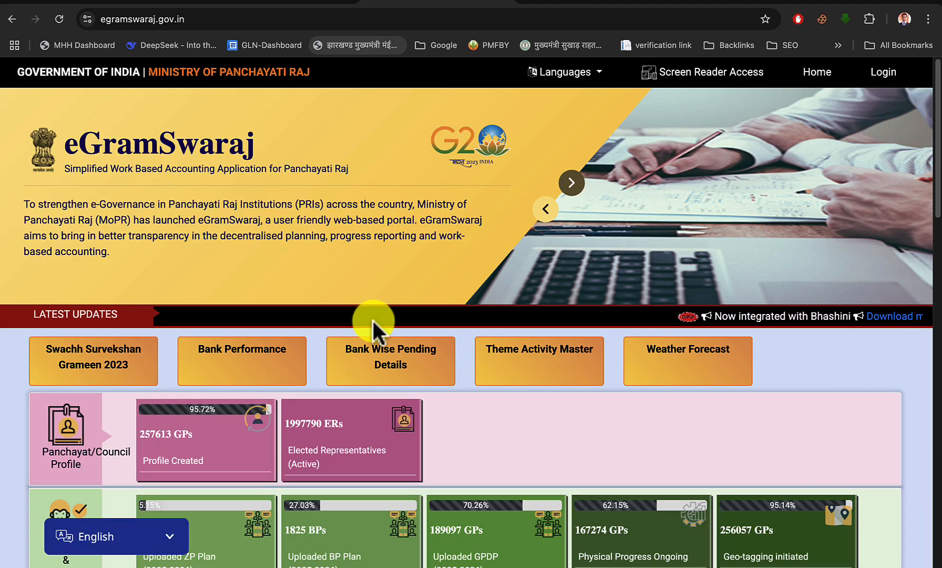
Open the Approved Action Plan Report from the portal's planning reports
scroll(372, 323, "down", 14)
left_click(385, 220)
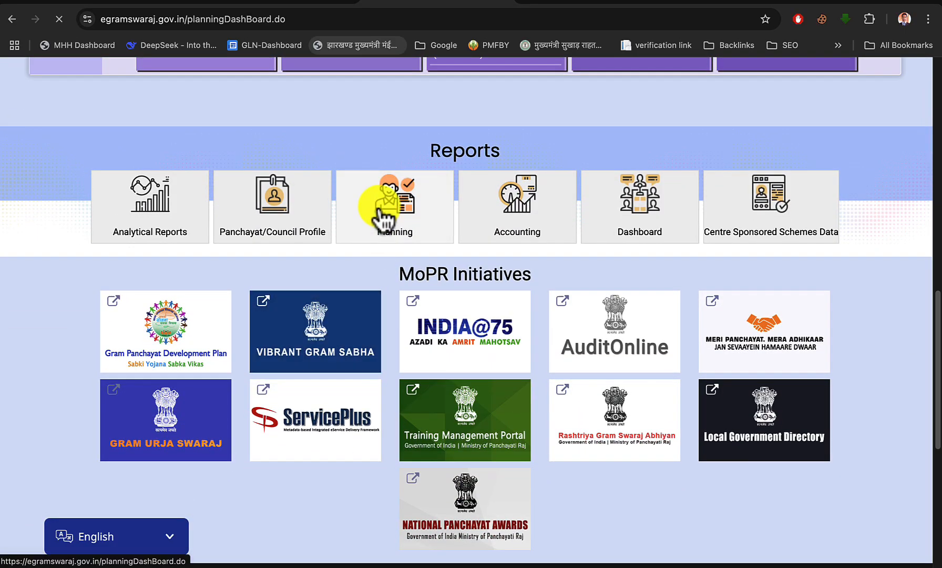
left_click(126, 203)
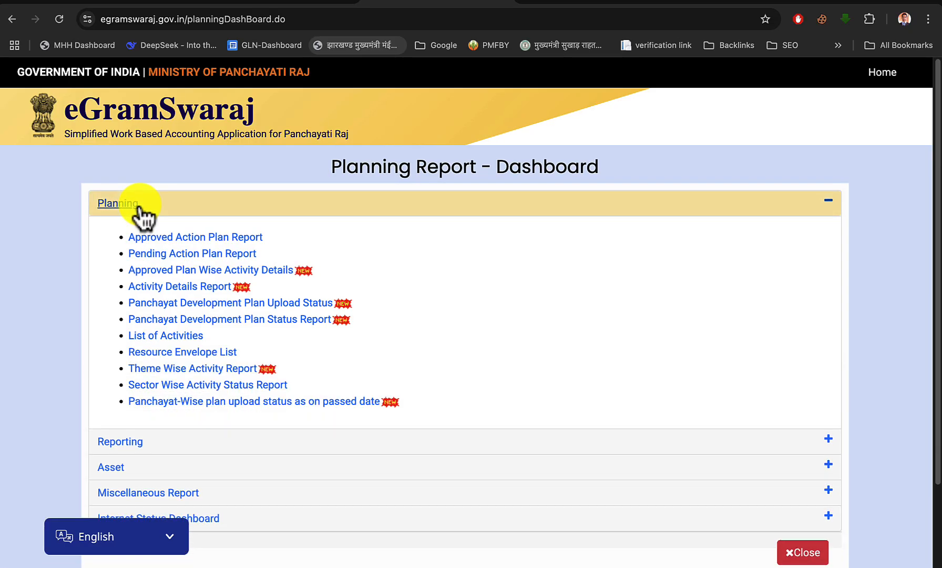
left_click(185, 240)
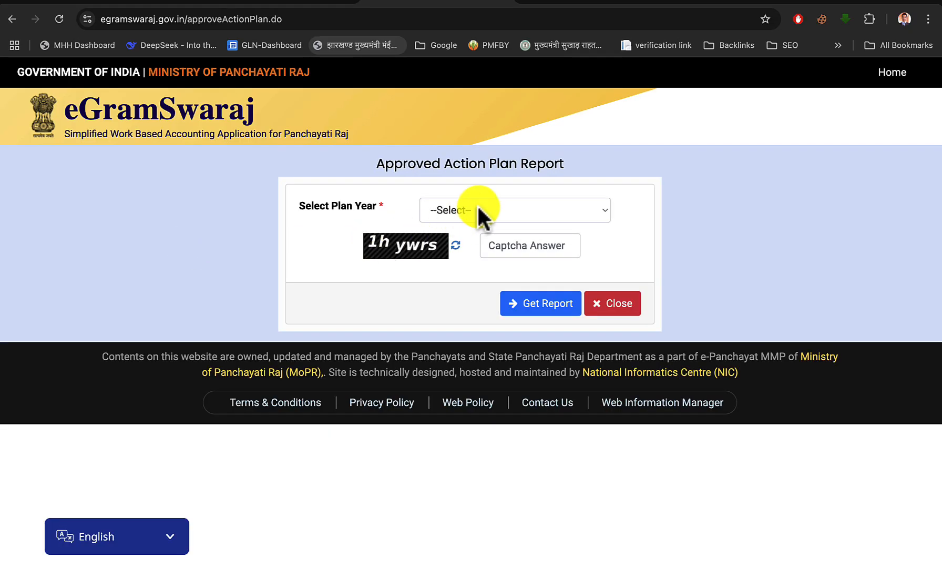
Generate the Approved Action Plan Report for plan year 2025-2026, filling in the captcha verification code
left_click(478, 206)
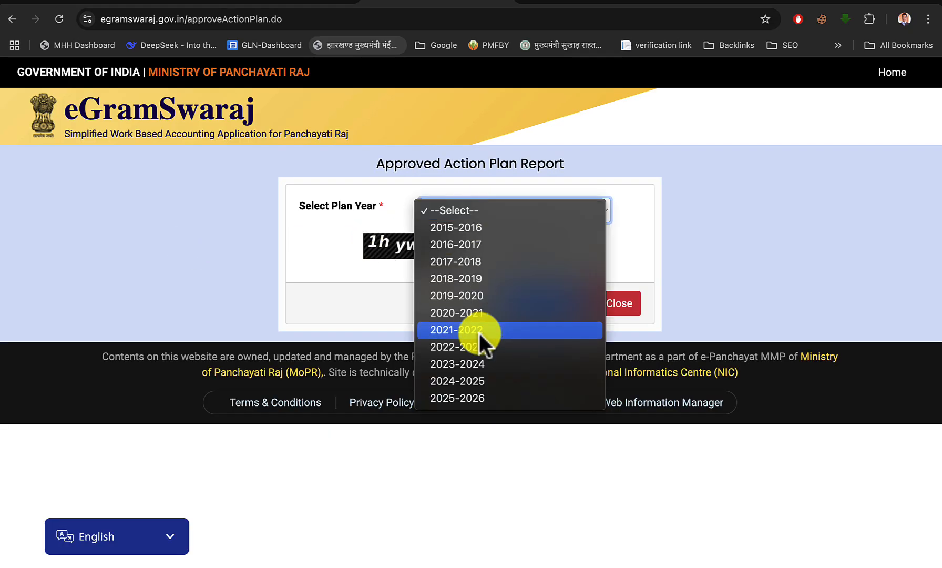
left_click(470, 400)
left_click(533, 245)
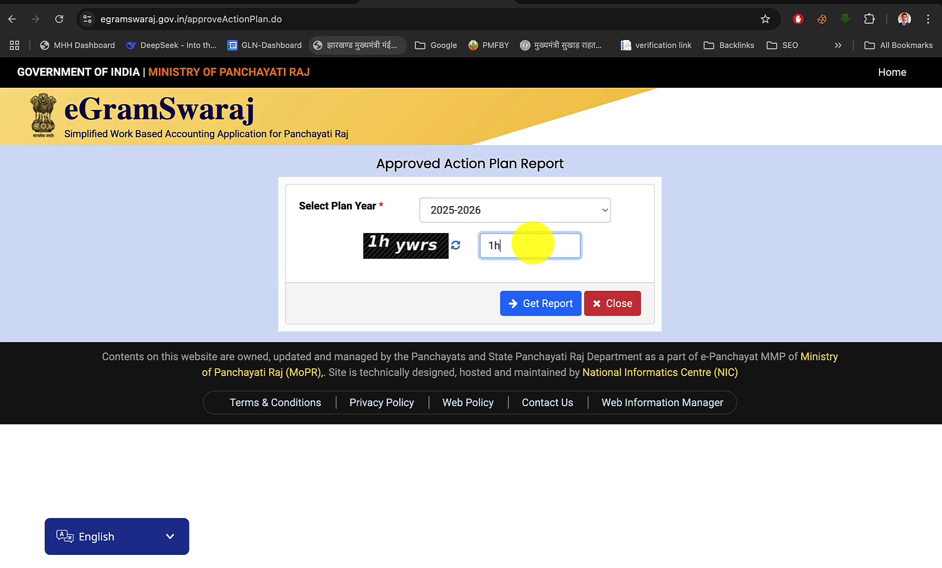
type("1hywrs")
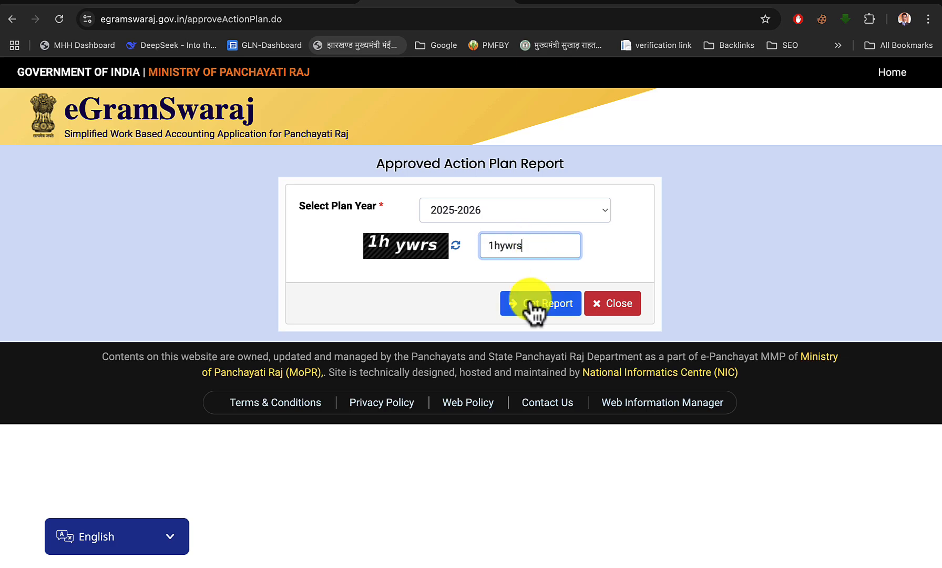
left_click(536, 310)
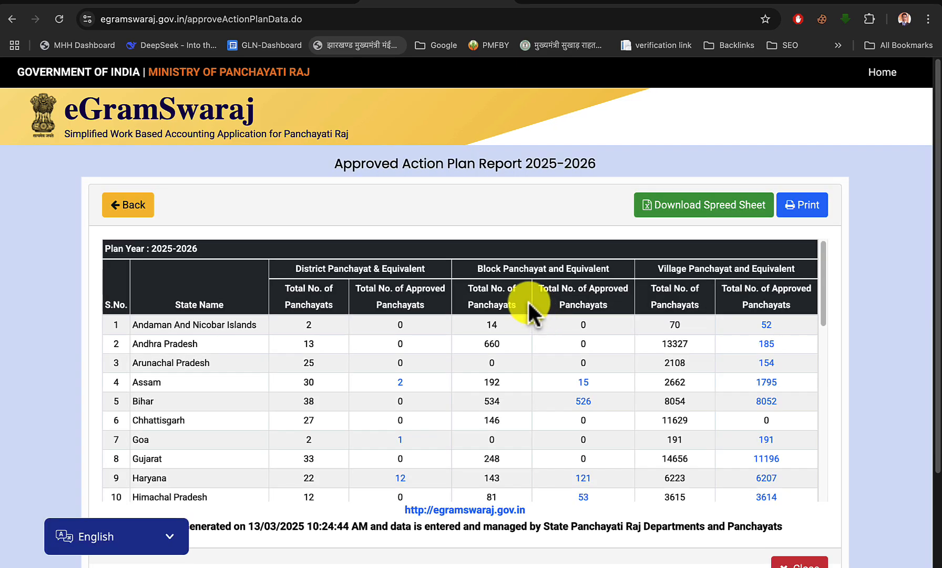
Drill down through Jharkhand's approved village panchayats and Giridih's Jamua block to the Kendua panchayat's approved plan
scroll(409, 346, "down", 3)
scroll(409, 346, "down", 2)
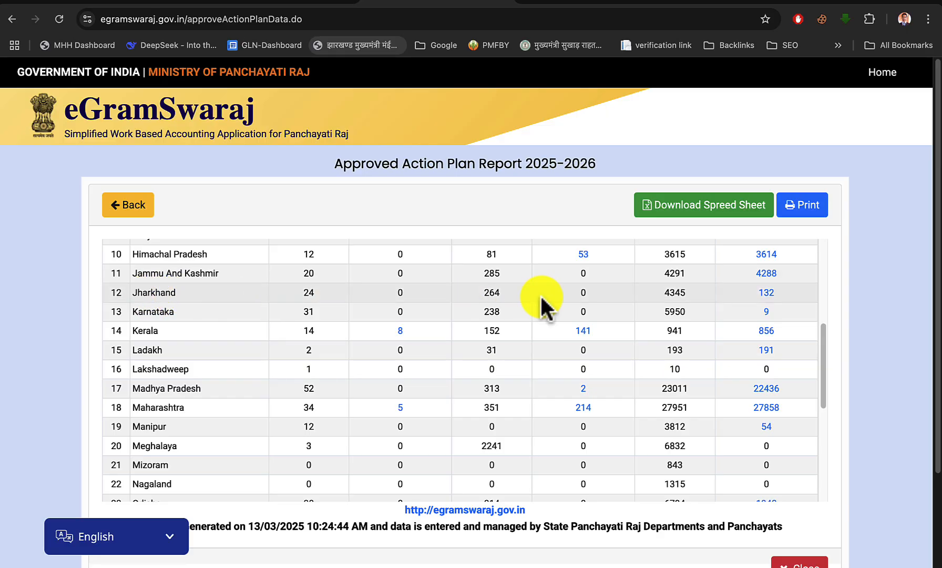
left_click(764, 293)
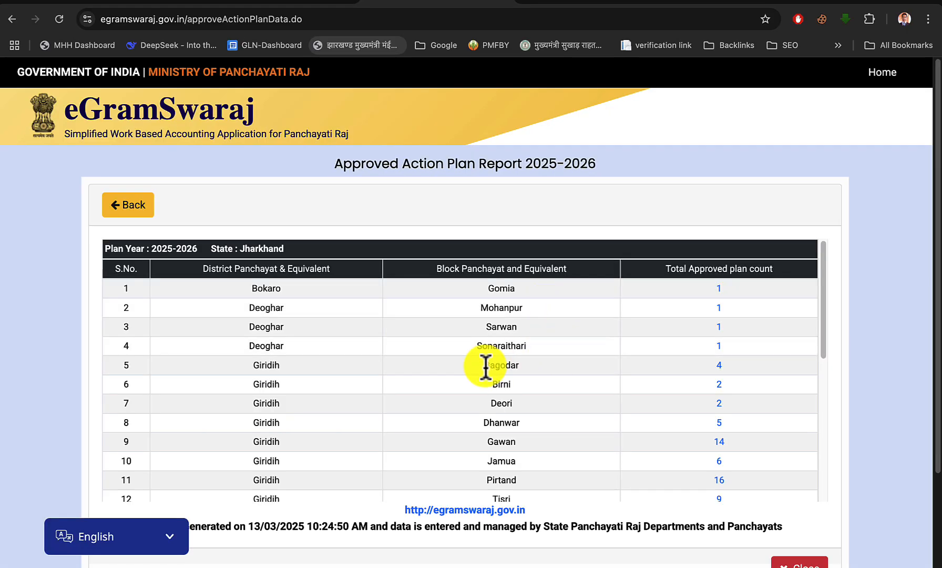
scroll(483, 366, "down", 4)
scroll(483, 366, "up", 3)
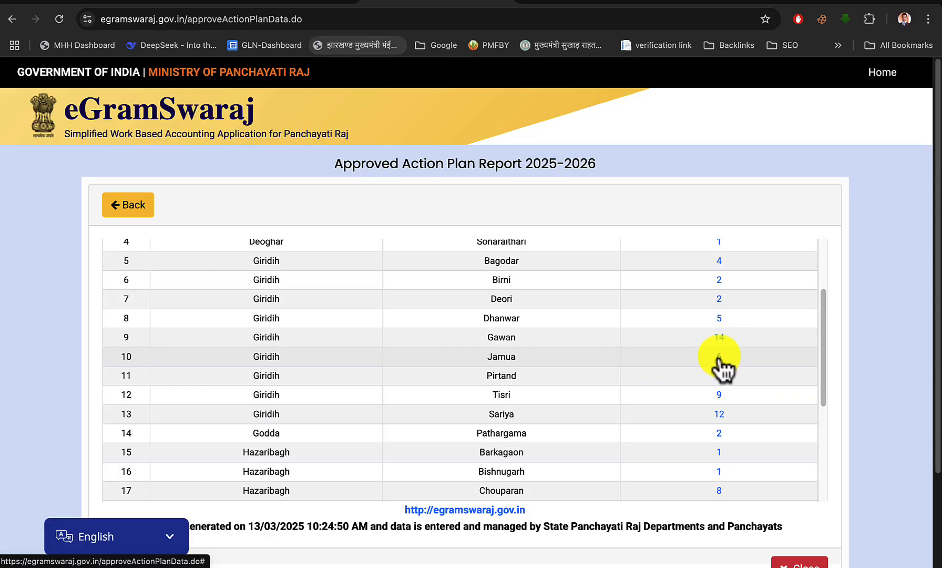
scroll(723, 368, "up", 1)
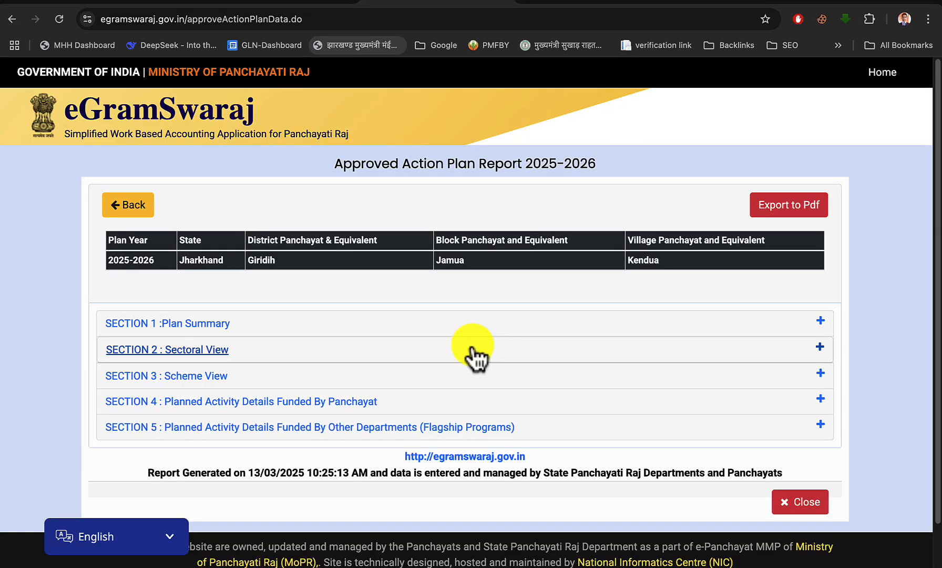
Expand Kendua's Planned Activity Details Funded By Panchayat and examine the Sankalp Theme drinking-water maintenance activities and their descriptions
scroll(473, 358, "down", 2)
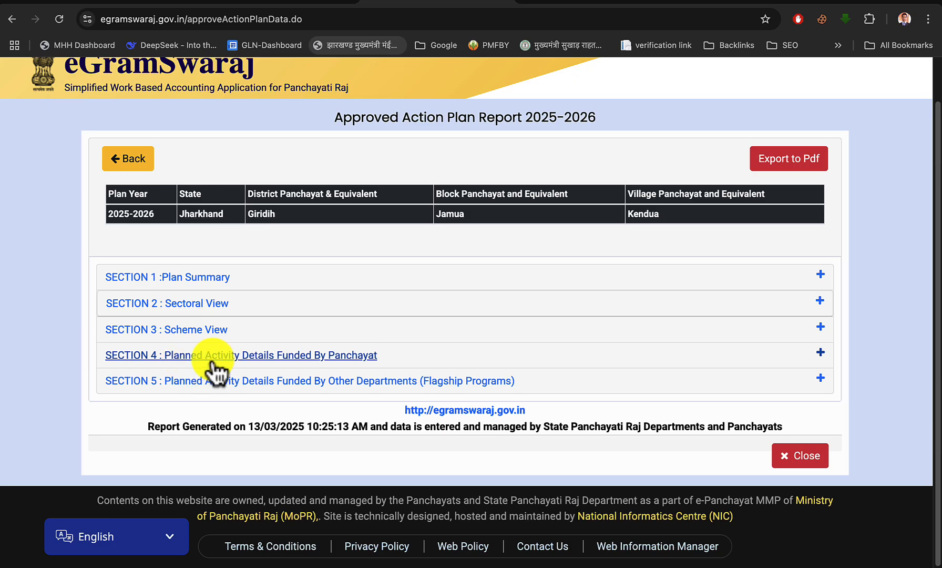
left_click(324, 357)
scroll(571, 332, "down", 5)
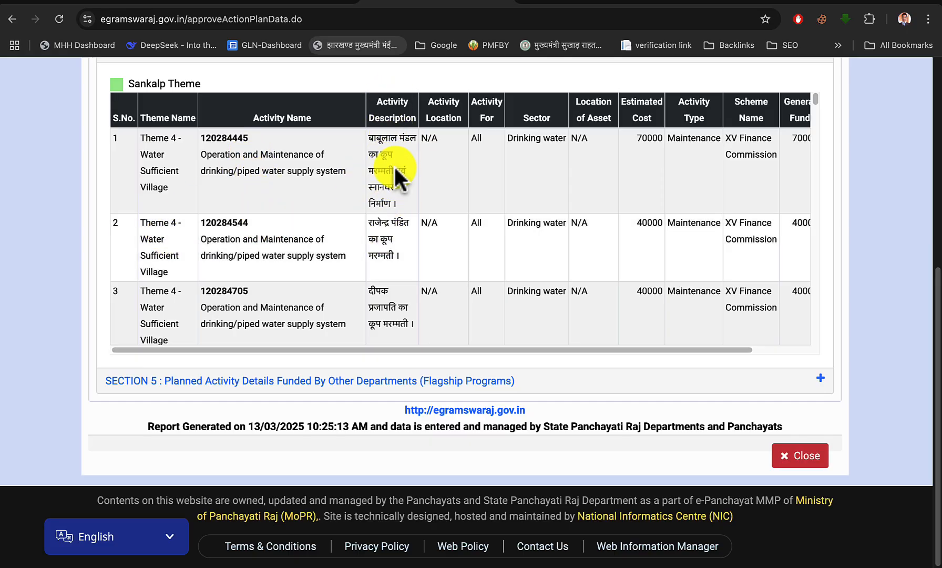
scroll(293, 239, "down", 3)
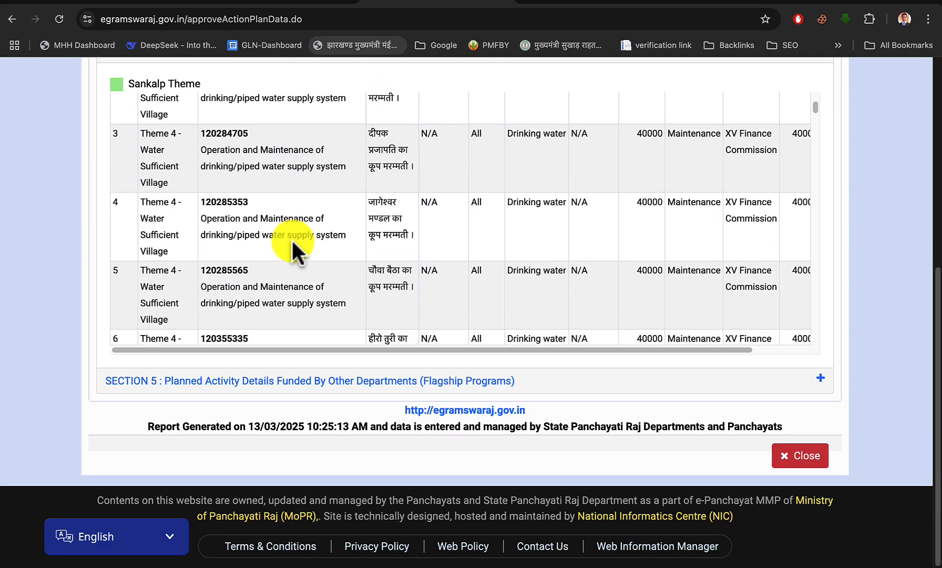
triple_click(386, 240)
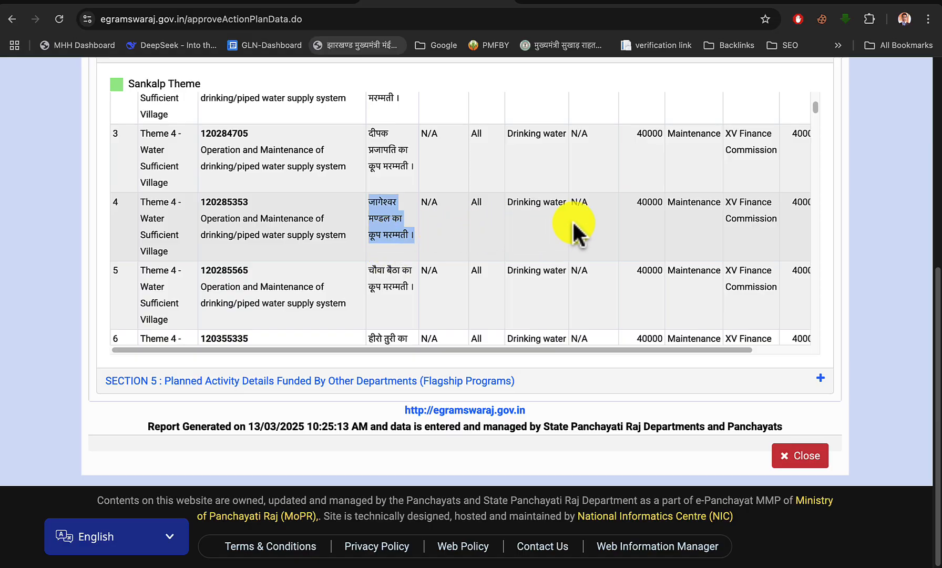
scroll(414, 300, "down", 1)
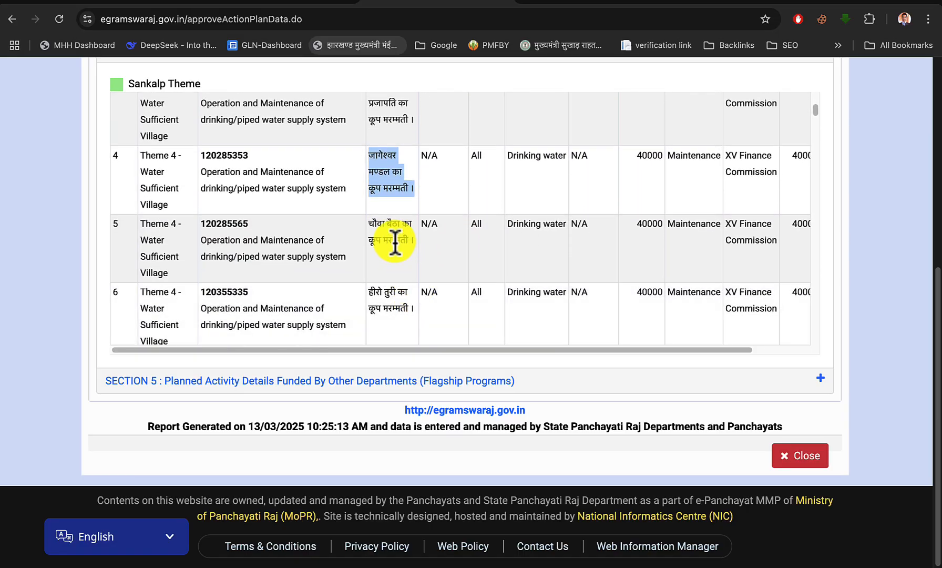
scroll(392, 292, "down", 10)
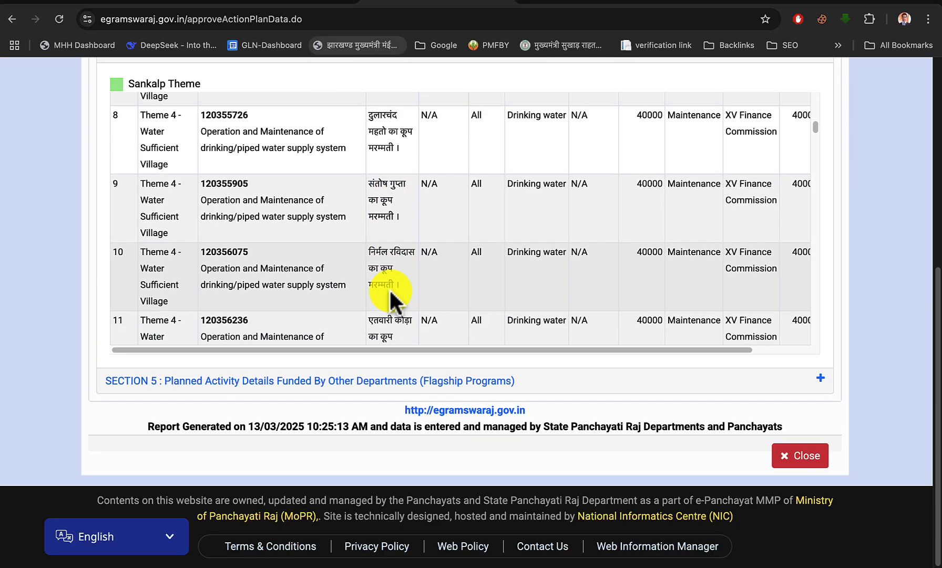
scroll(389, 274, "down", 3)
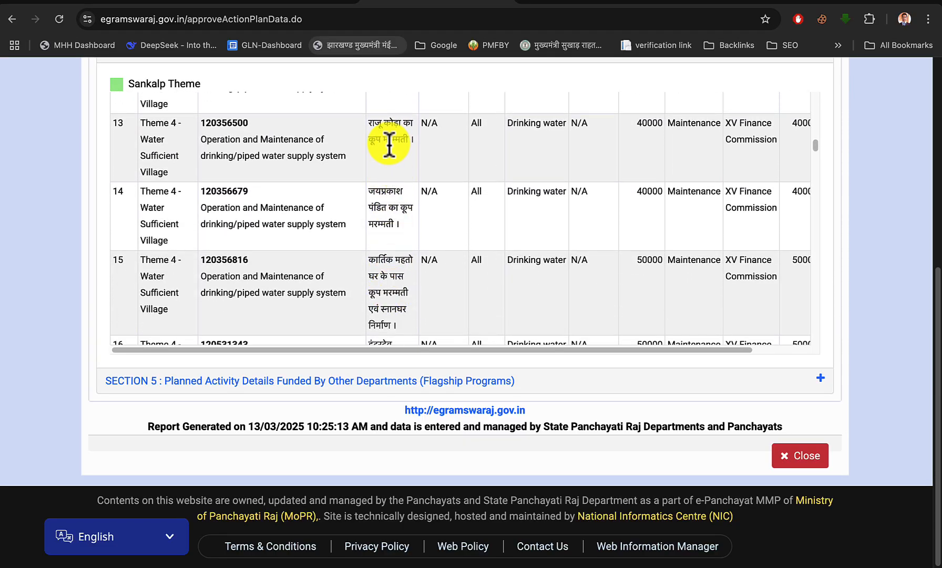
scroll(402, 210, "down", 6)
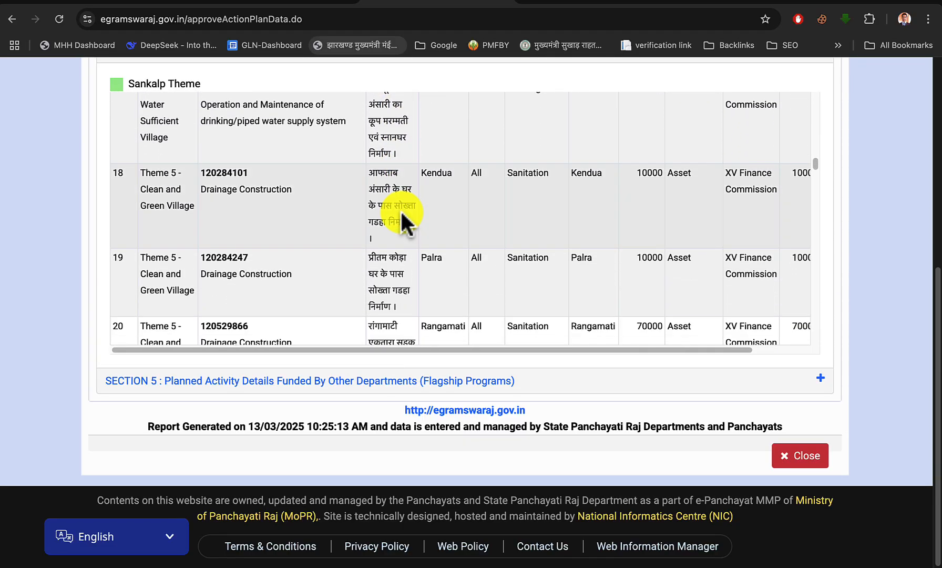
Examine the descriptions of activities 17 to 20, highlighting the bathroom wording in 17 and the RCC culvert description in 20
double_click(394, 136)
scroll(391, 139, "up", 1)
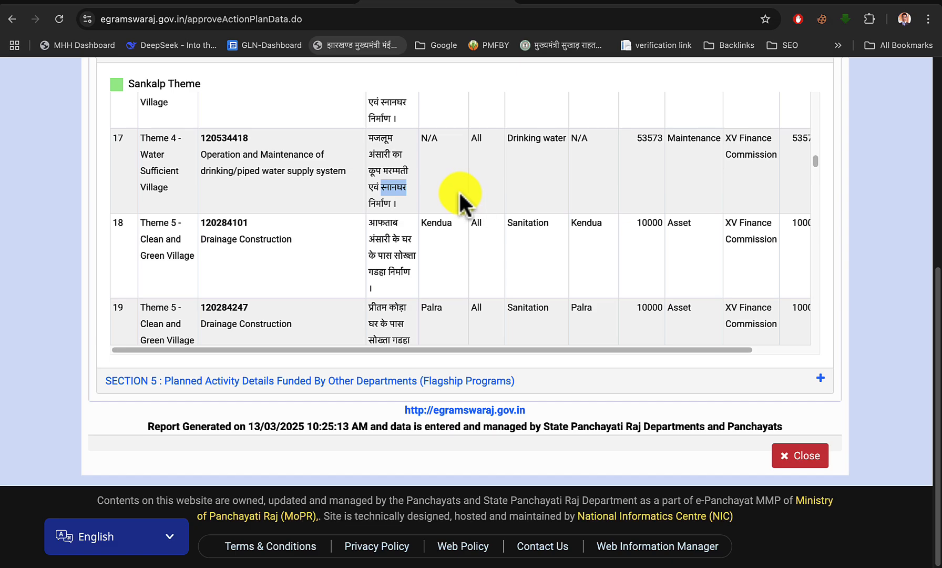
scroll(392, 252, "down", 1)
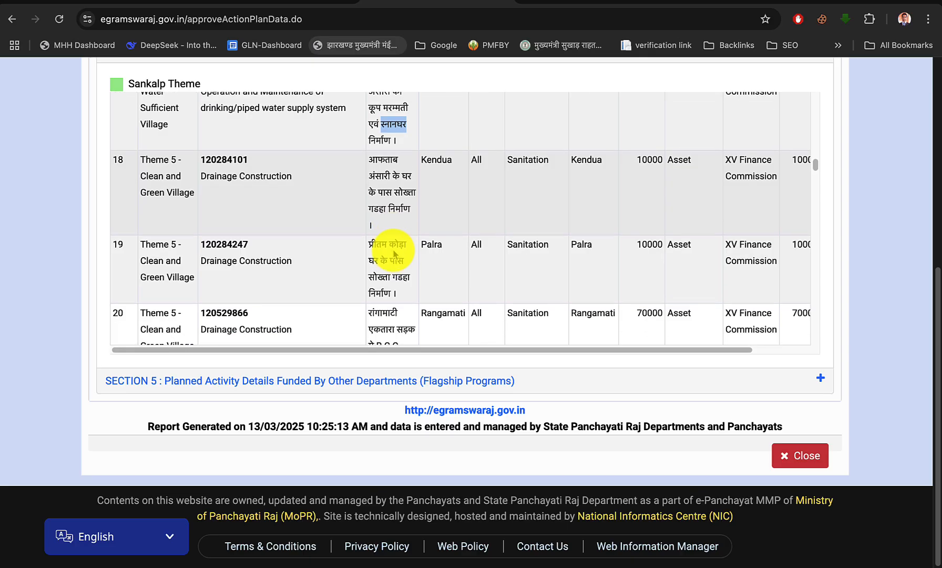
scroll(394, 250, "down", 2)
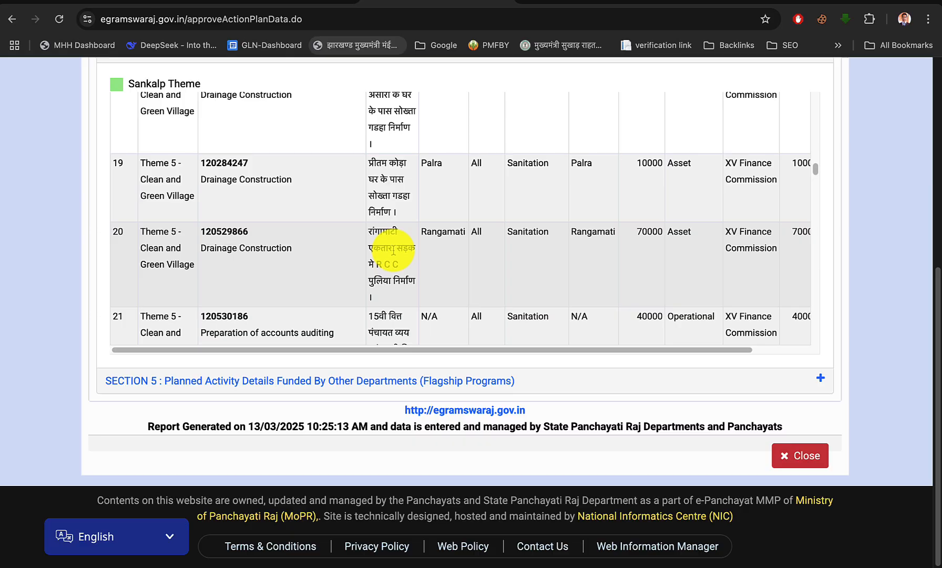
scroll(393, 250, "down", 1)
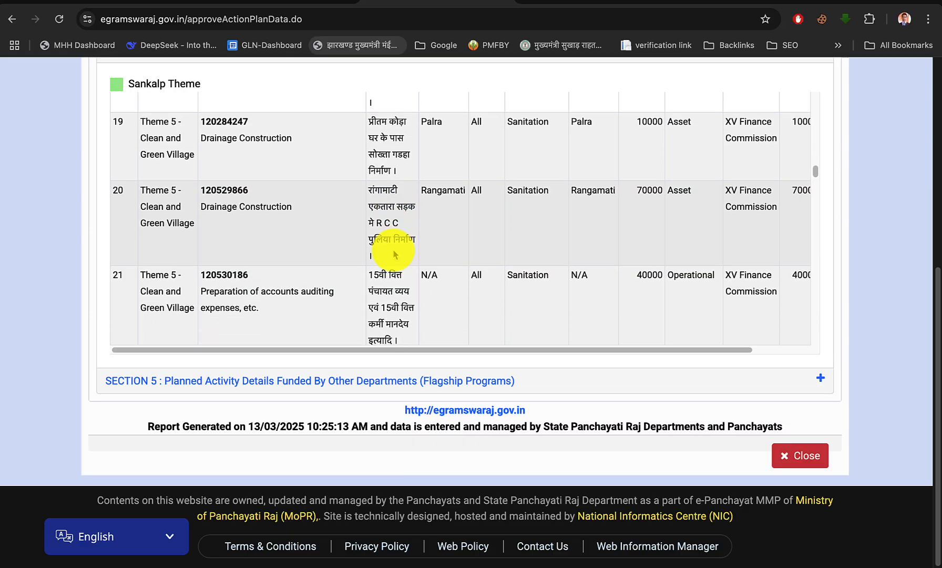
right_click(388, 223)
triple_click(389, 223)
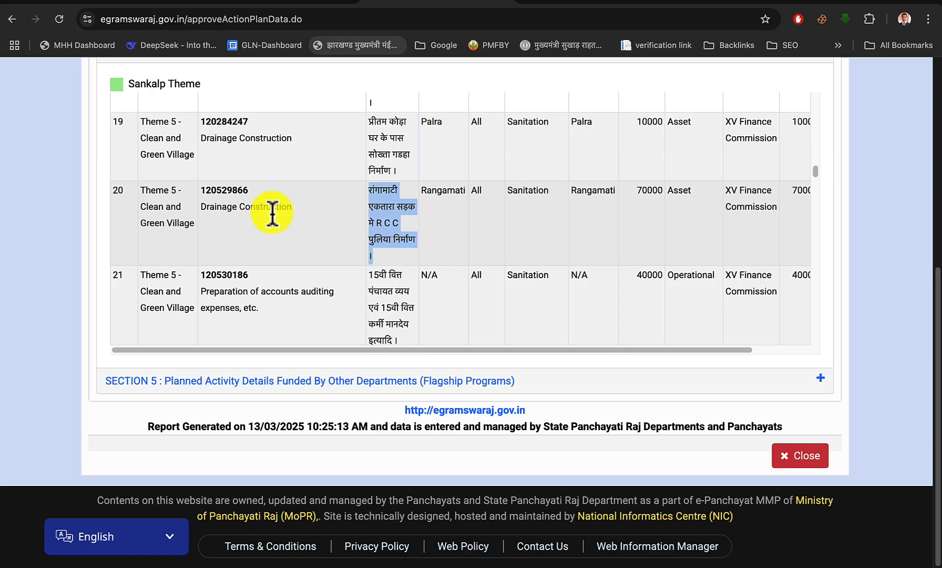
Examine activities 21 to 32, highlighting activity 28's platform-repair description and its community-asset activity name, and return to the drinking-water entries
left_click(456, 223)
scroll(399, 242, "down", 5)
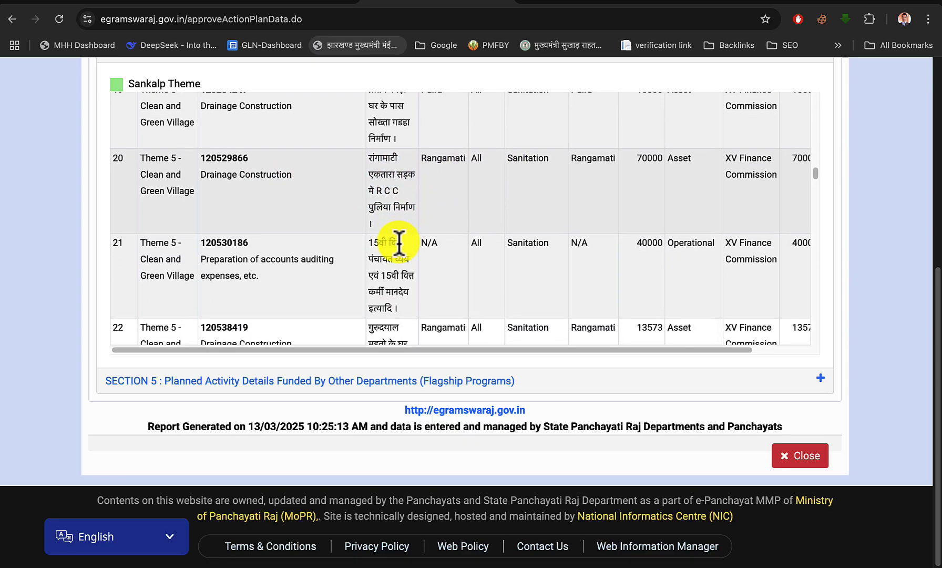
scroll(399, 242, "down", 6)
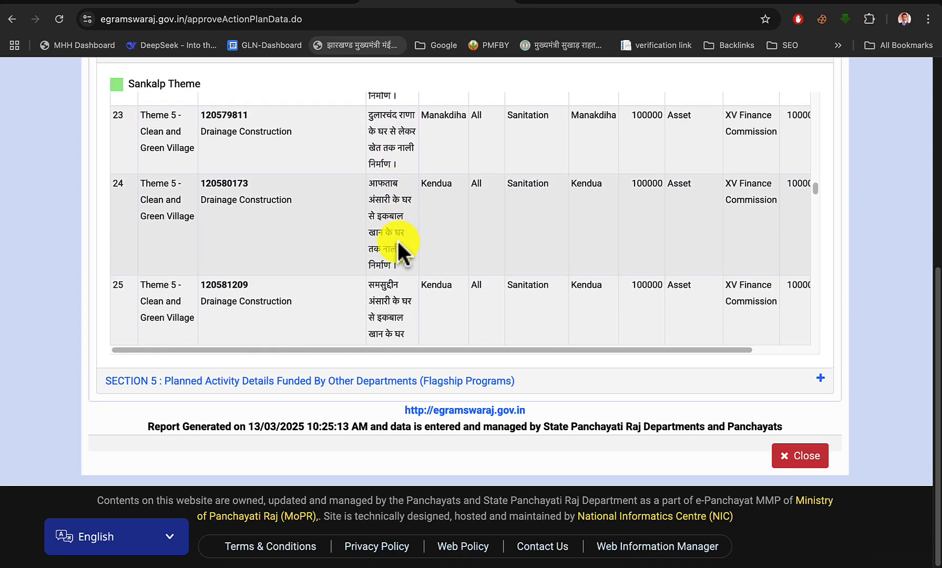
scroll(399, 242, "down", 1)
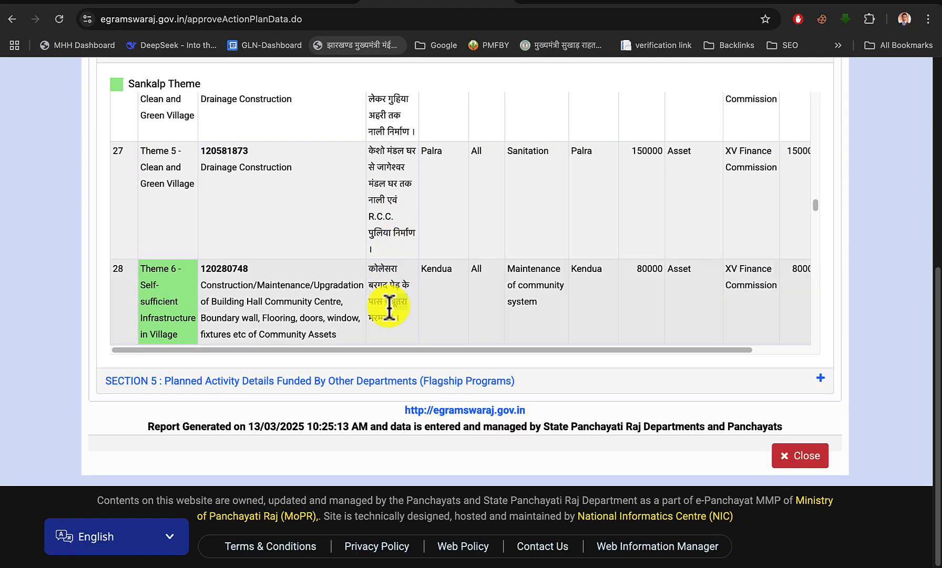
triple_click(389, 307)
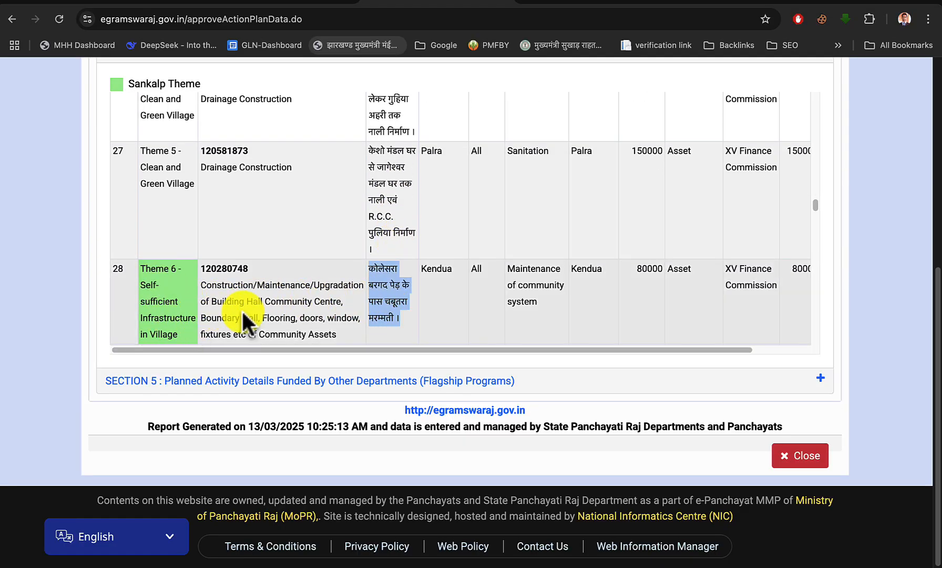
triple_click(288, 303)
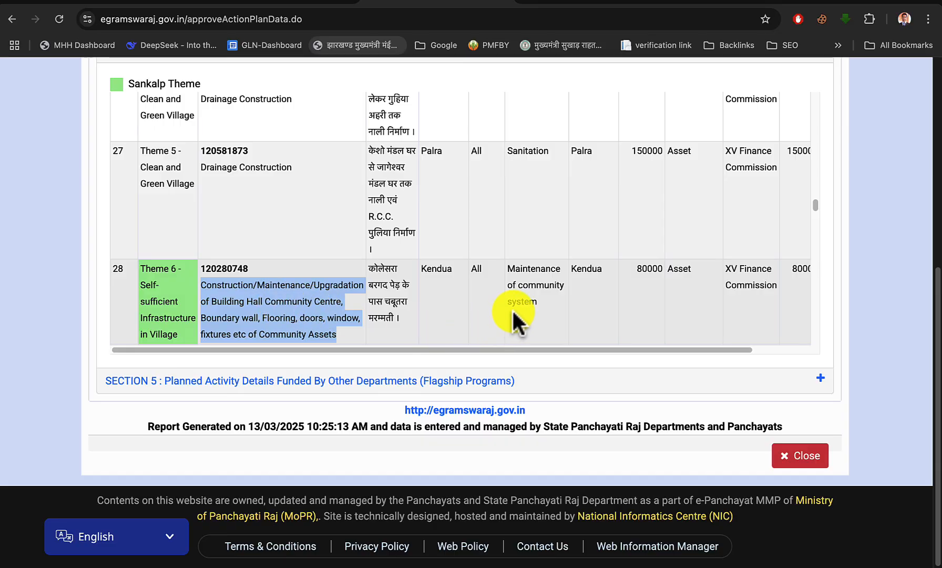
scroll(513, 312, "down", 6)
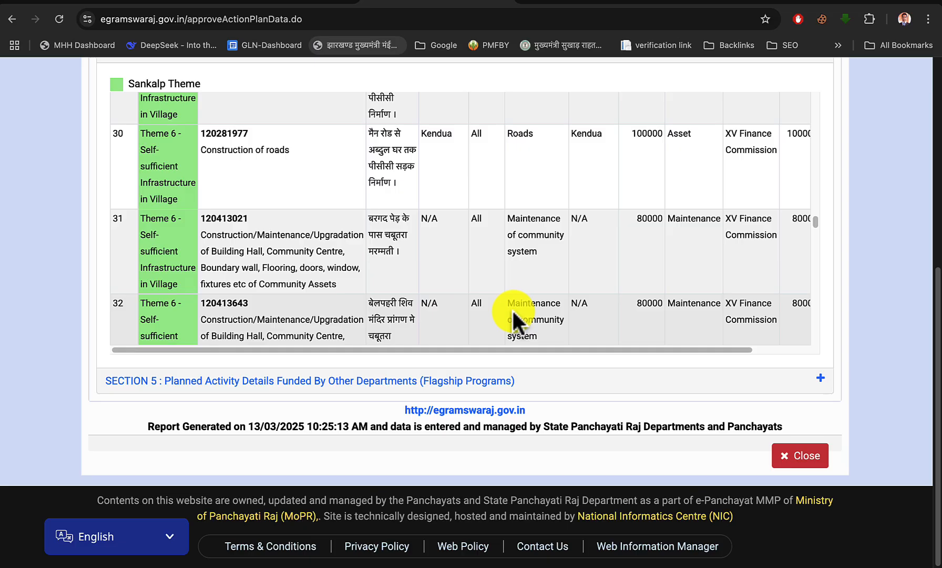
scroll(513, 311, "up", 10)
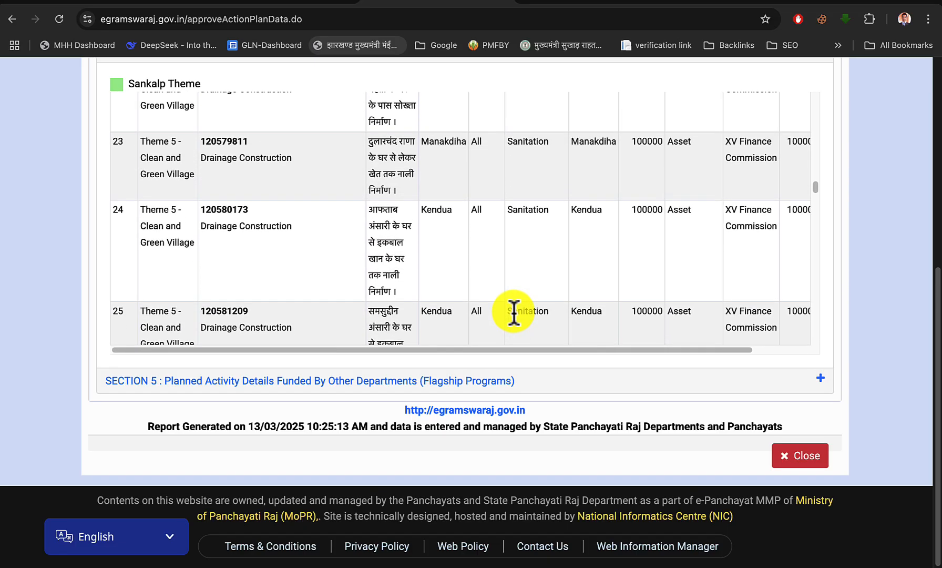
scroll(513, 311, "up", 20)
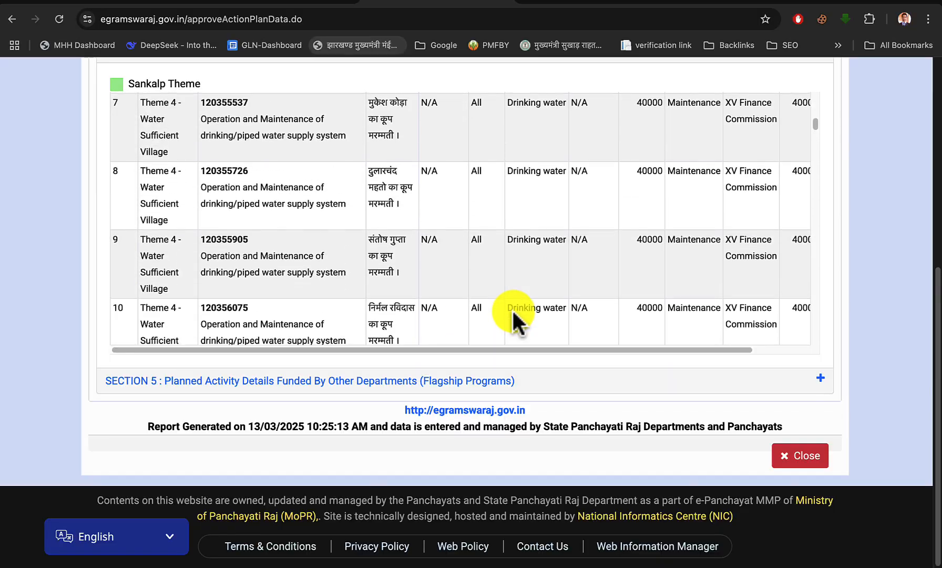